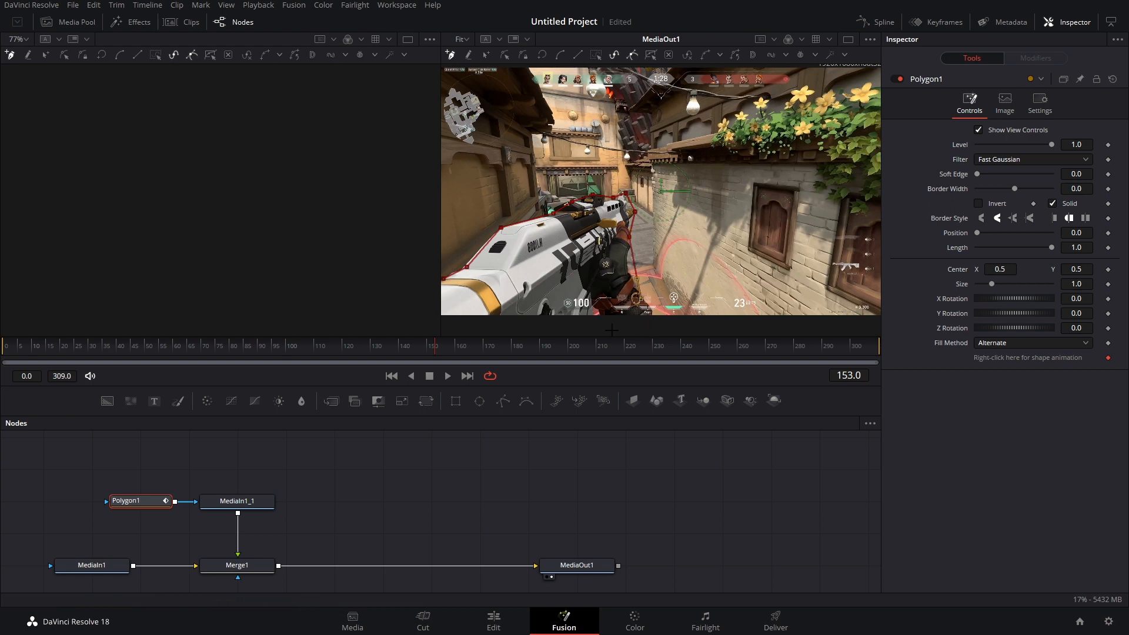
Finish the Polygon1 mask outline below the rifle at frame 153, closing it beneath the image, and switch to a single viewer
{"action": "left_click", "coordinate": [658, 315]}
{"action": "left_click", "coordinate": [479, 324]}
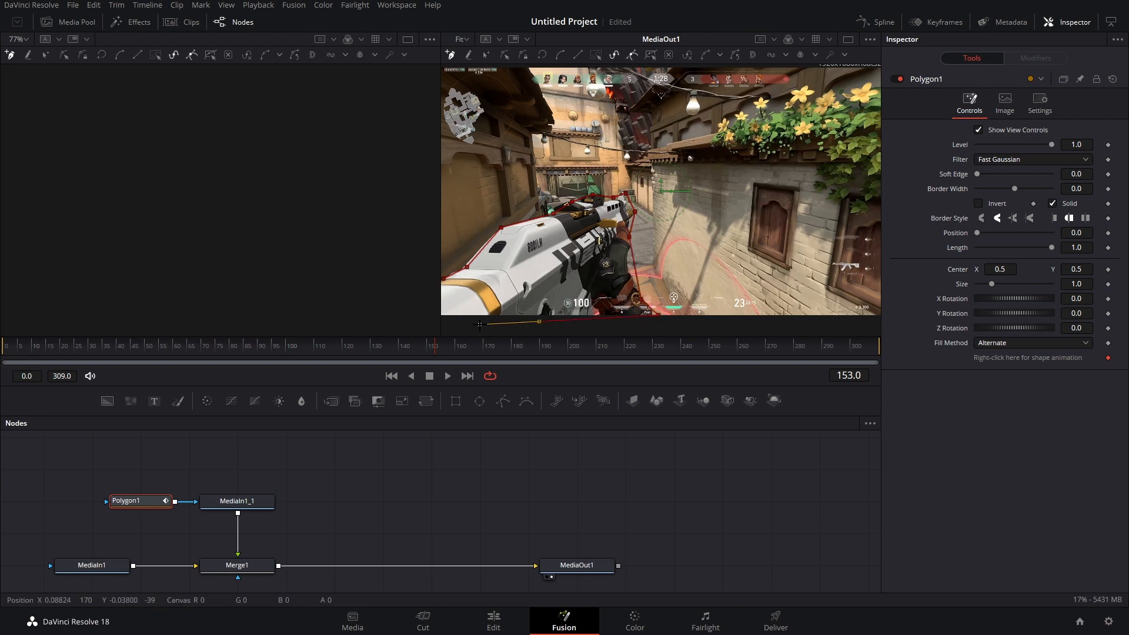
{"action": "left_click_drag", "start_coordinate": [450, 312], "coordinate": [458, 347]}
{"action": "left_click", "coordinate": [540, 310]}
{"action": "left_click", "coordinate": [539, 269]}
{"action": "left_click", "coordinate": [847, 40]}
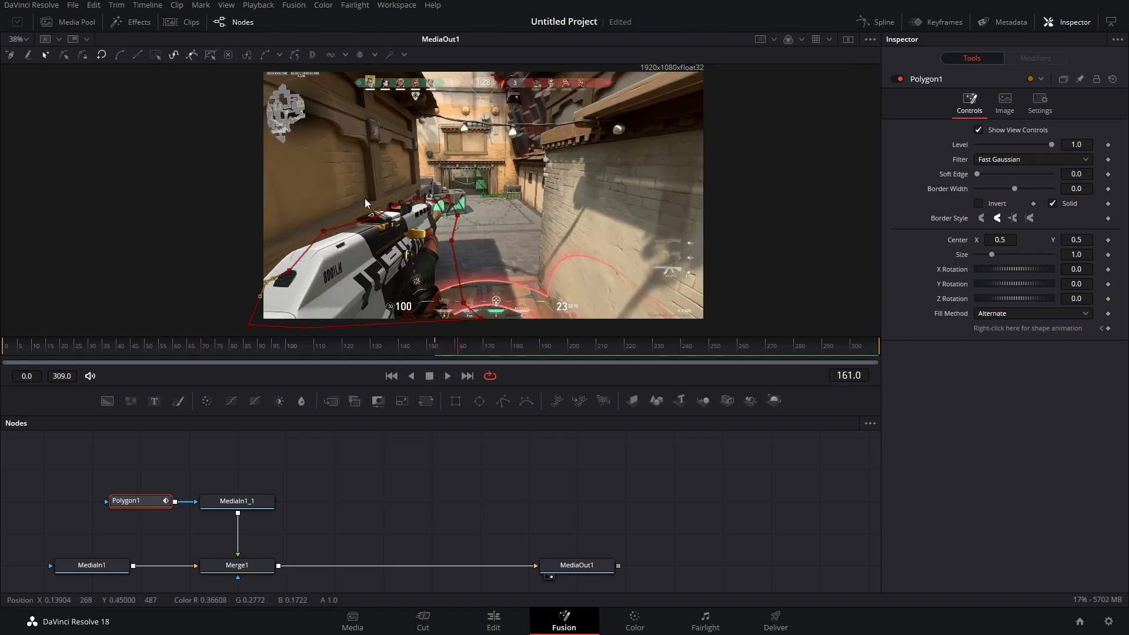
At frame 161, shift all Polygon1 mask points back onto the rifle and refit the outline along its upper edge
{"action": "left_click_drag", "start_coordinate": [151, 202], "coordinate": [559, 378]}
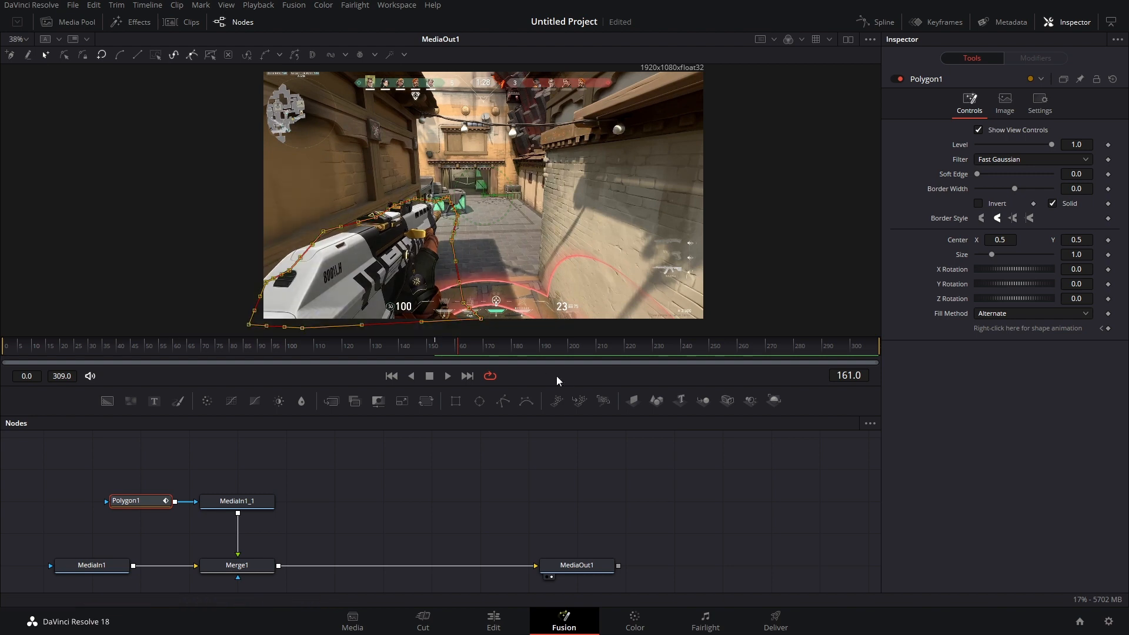
{"action": "left_click_drag", "start_coordinate": [436, 201], "coordinate": [418, 203]}
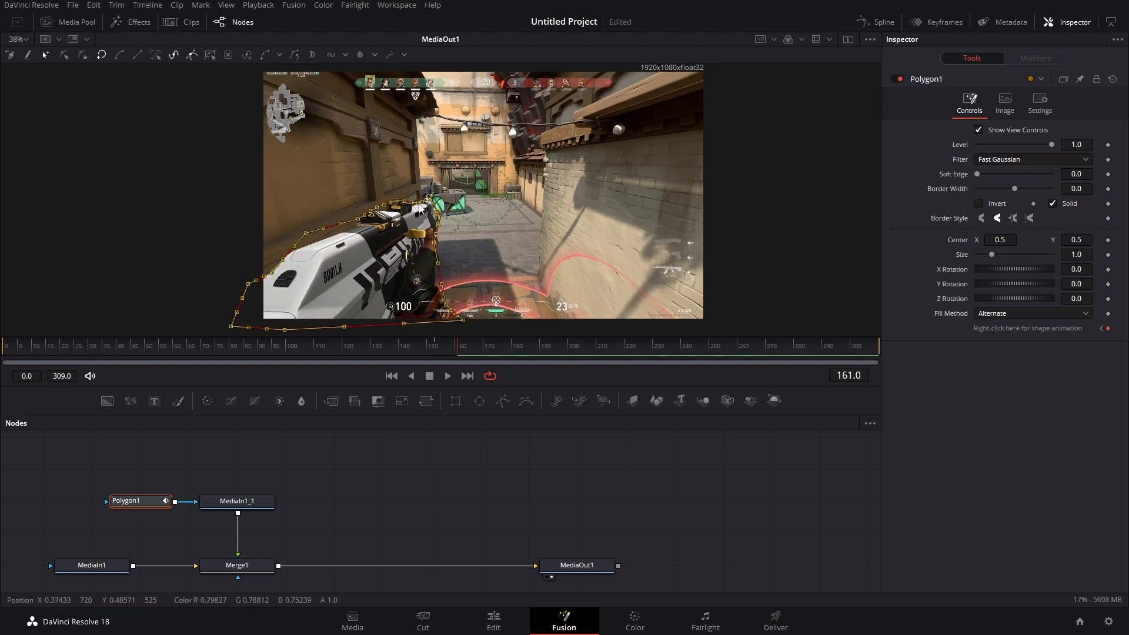
{"action": "left_click", "coordinate": [329, 201]}
{"action": "left_click_drag", "start_coordinate": [305, 233], "coordinate": [268, 276]}
At frame 157, adjust the Polygon1 mask points along the rear of the rifle to follow its edge
{"action": "left_click", "coordinate": [455, 348]}
{"action": "left_click_drag", "start_coordinate": [451, 347], "coordinate": [447, 351]}
{"action": "mouse_move", "coordinate": [257, 283]}
{"action": "left_mouse_down"}
{"action": "mouse_move", "coordinate": [259, 298]}
{"action": "mouse_move", "coordinate": [282, 282]}
{"action": "mouse_move", "coordinate": [258, 294]}
{"action": "left_mouse_up"}
{"action": "left_click_drag", "start_coordinate": [306, 243], "coordinate": [314, 241]}
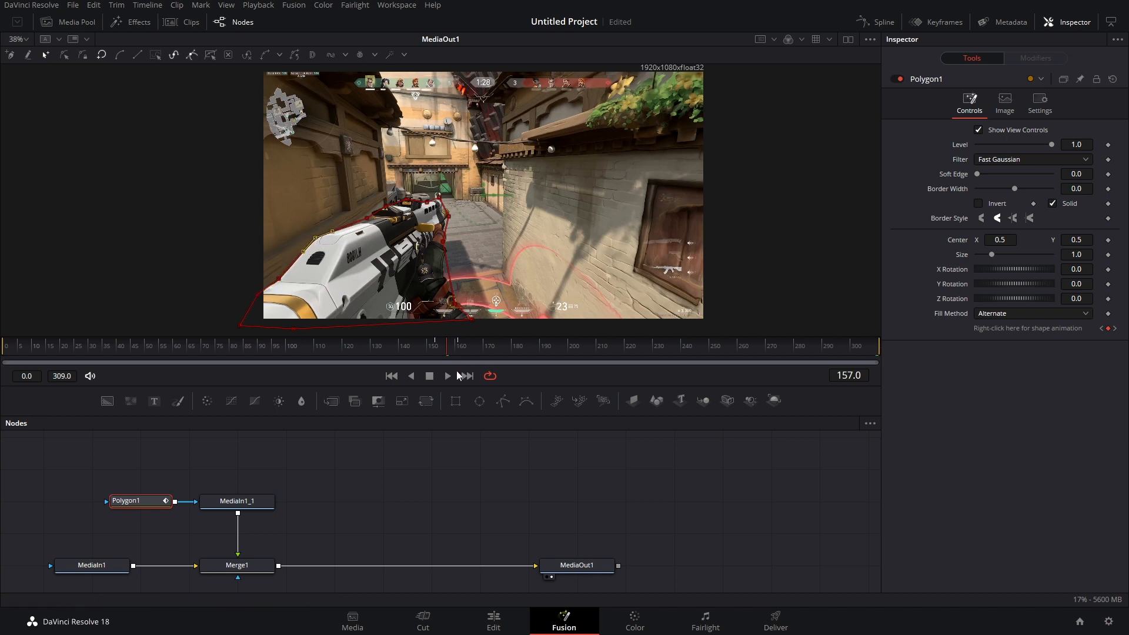
{"action": "left_click_drag", "start_coordinate": [443, 354], "coordinate": [448, 356]}
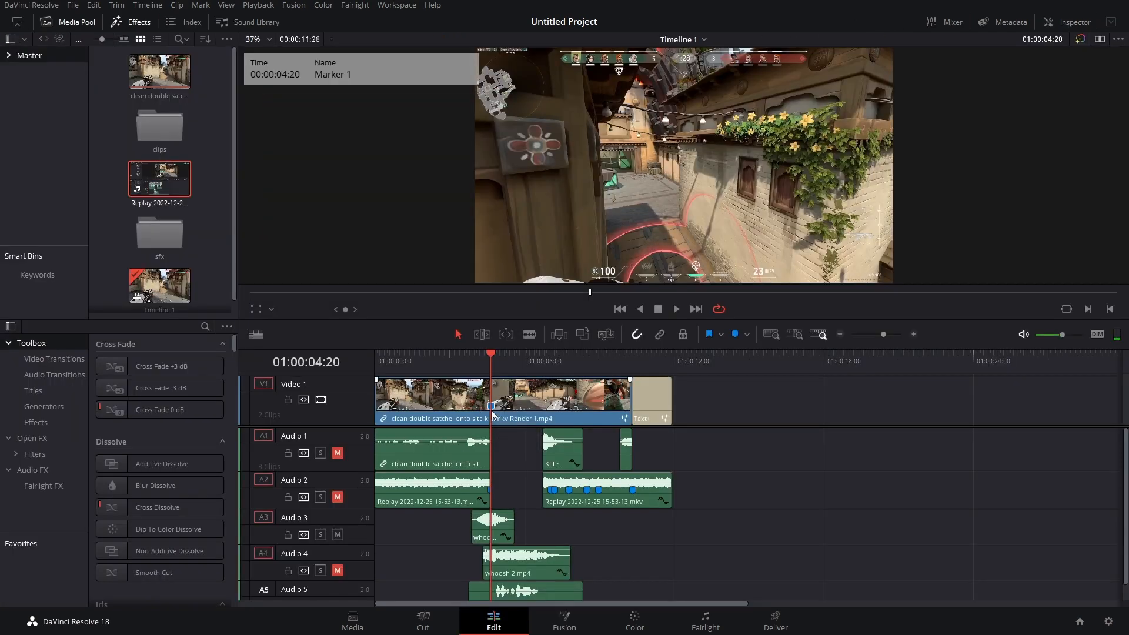
Duplicate the gameplay clip into the empty area of Video 1 and trim the copy's start to its marker at 01:00:17:25
{"action": "left_click", "coordinate": [513, 411]}
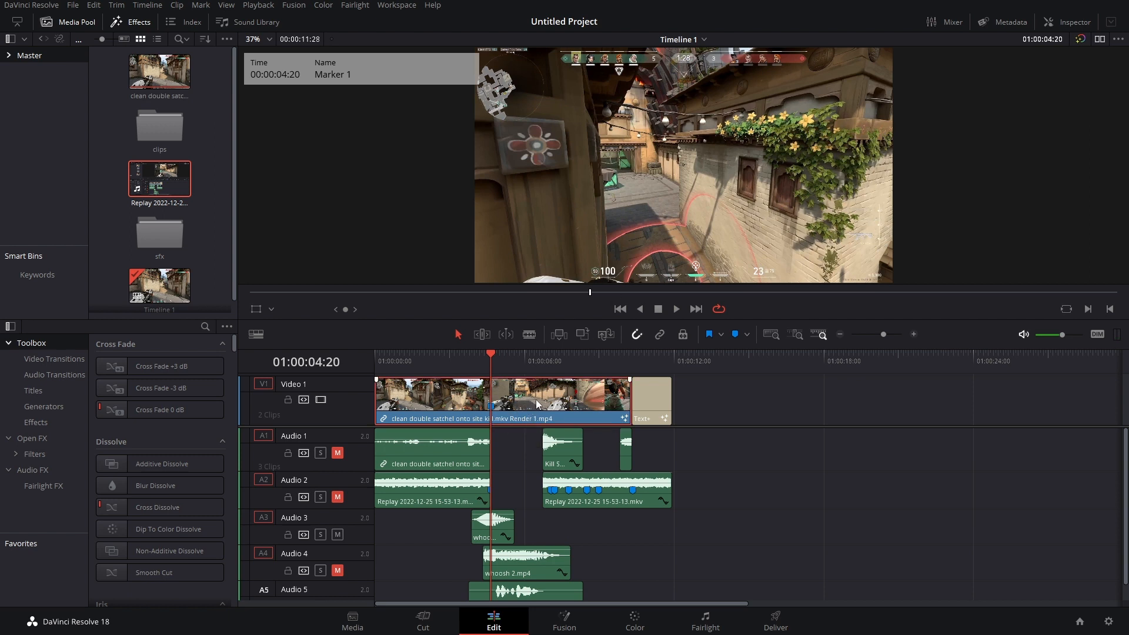
{"action": "left_click_drag", "start_coordinate": [537, 404], "coordinate": [856, 407]}
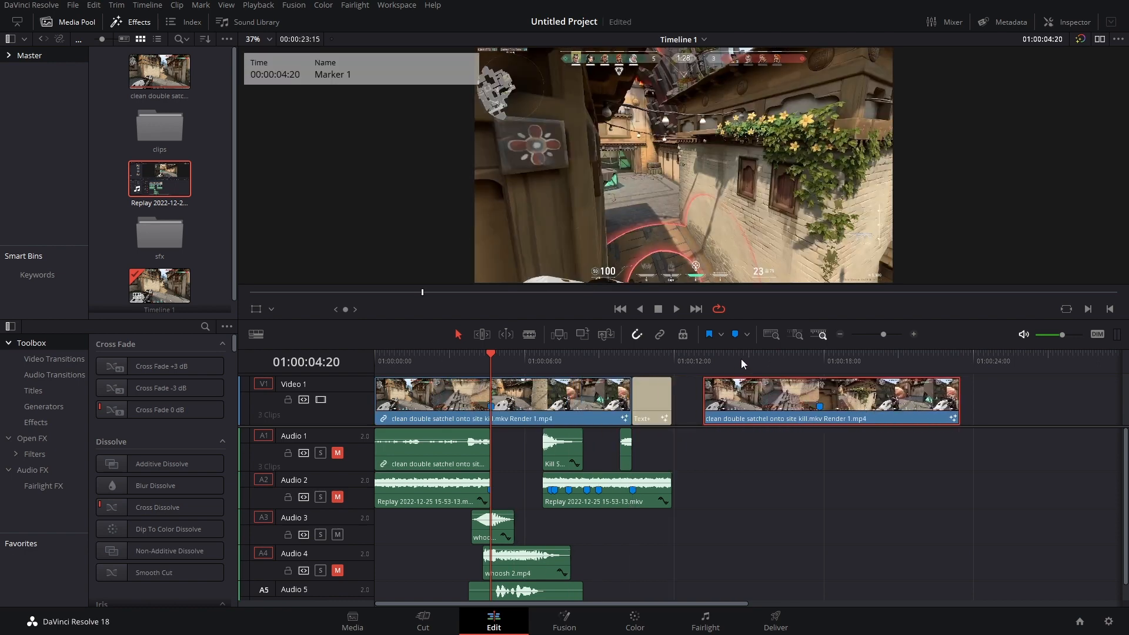
{"action": "left_click_drag", "start_coordinate": [778, 364], "coordinate": [820, 366]}
{"action": "left_click_drag", "start_coordinate": [703, 400], "coordinate": [820, 402]}
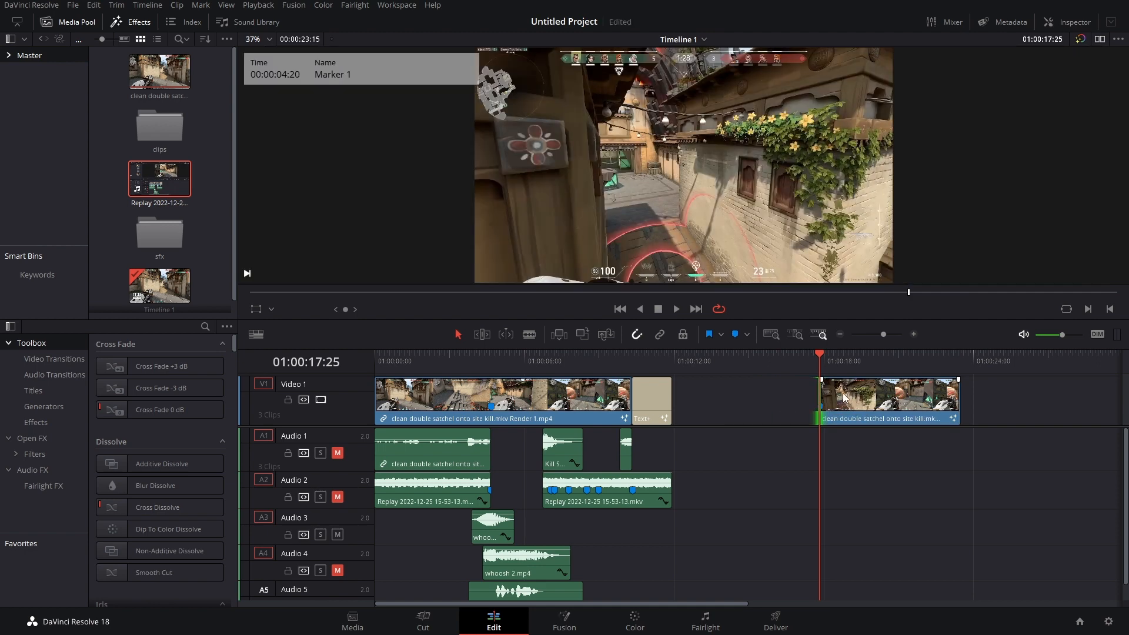
Render the trimmed gameplay clip copy in place
{"action": "right_click", "coordinate": [845, 397]}
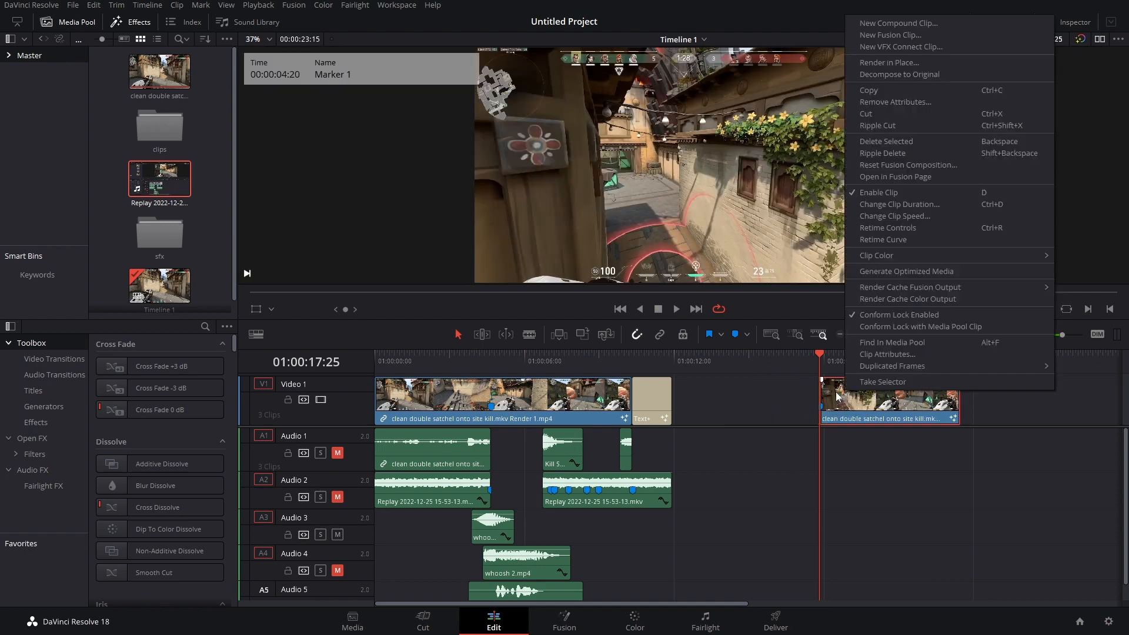
{"action": "left_click", "coordinate": [806, 404]}
{"action": "right_click", "coordinate": [846, 403]}
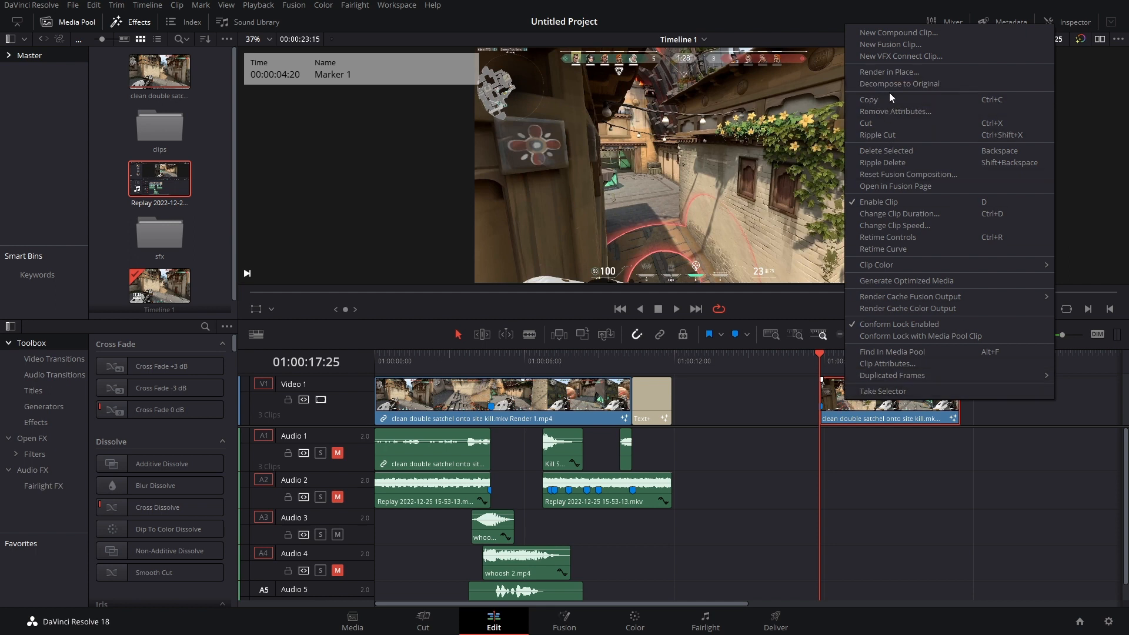
{"action": "left_click", "coordinate": [891, 72]}
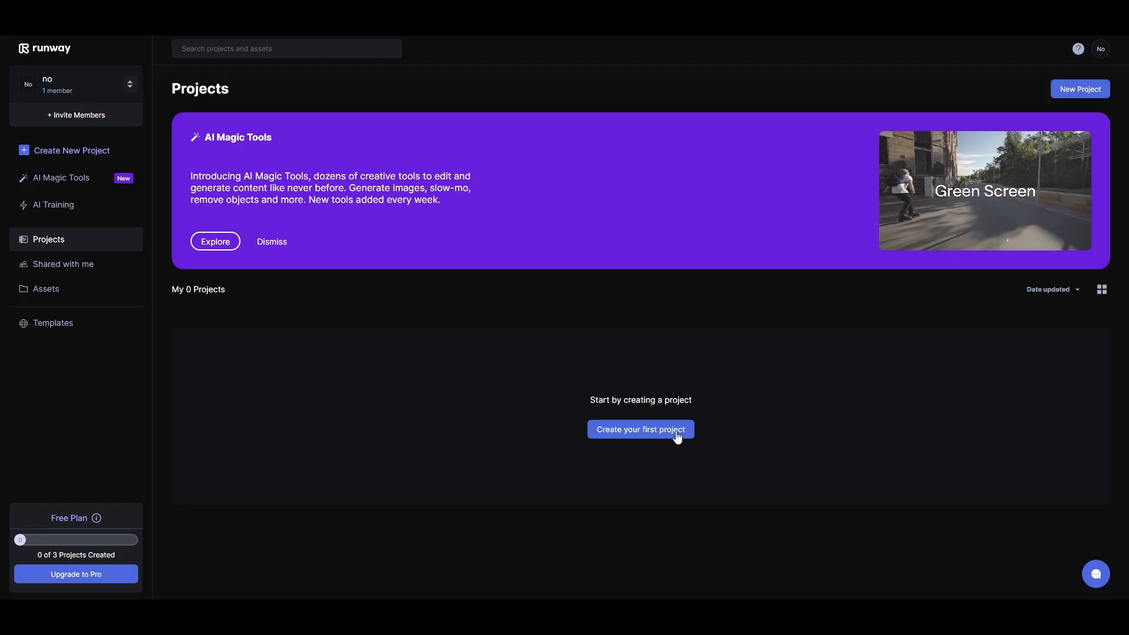
Switch to Runway, create a Green Screen project, and load the rendered double satchel clip into it
{"action": "left_click", "coordinate": [677, 436]}
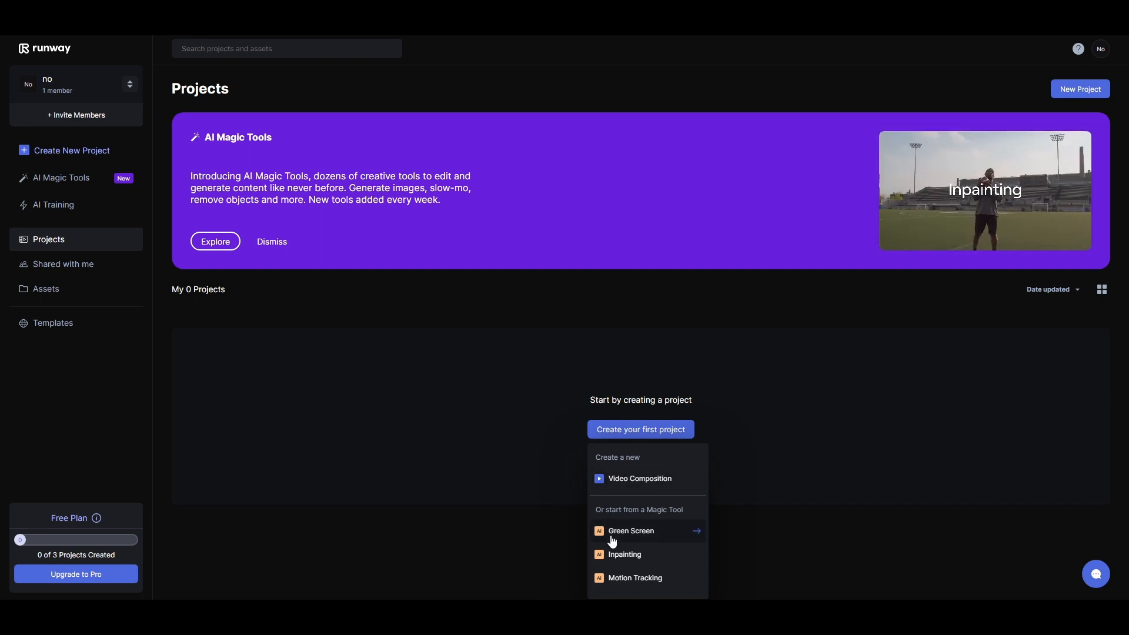
{"action": "left_click", "coordinate": [631, 531]}
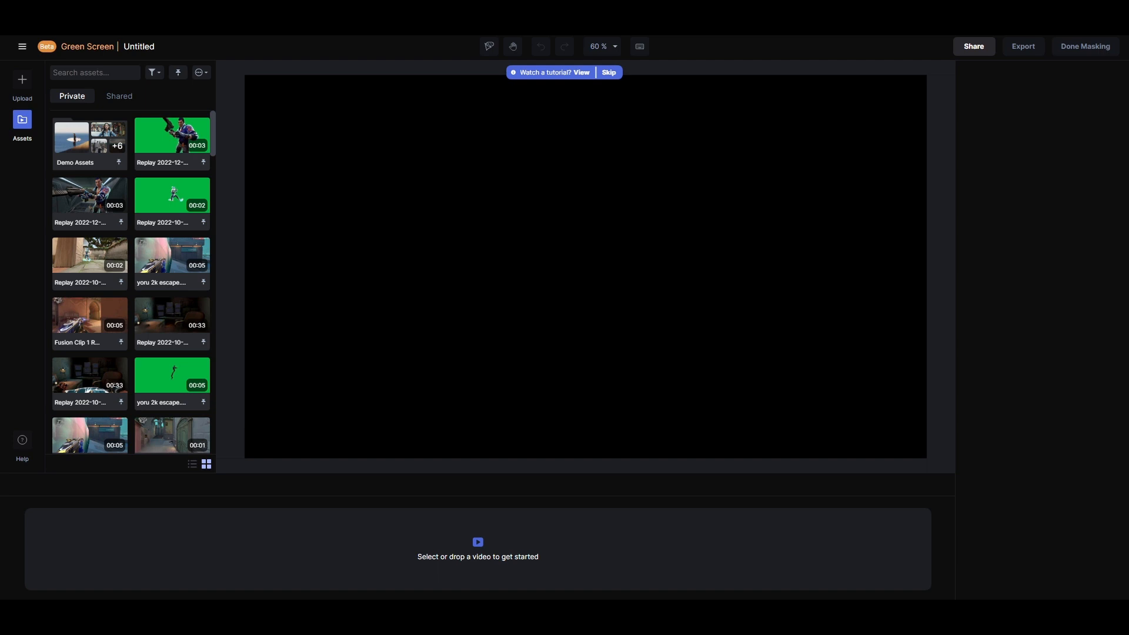
{"action": "left_click_drag", "start_coordinate": [319, 504], "coordinate": [466, 541]}
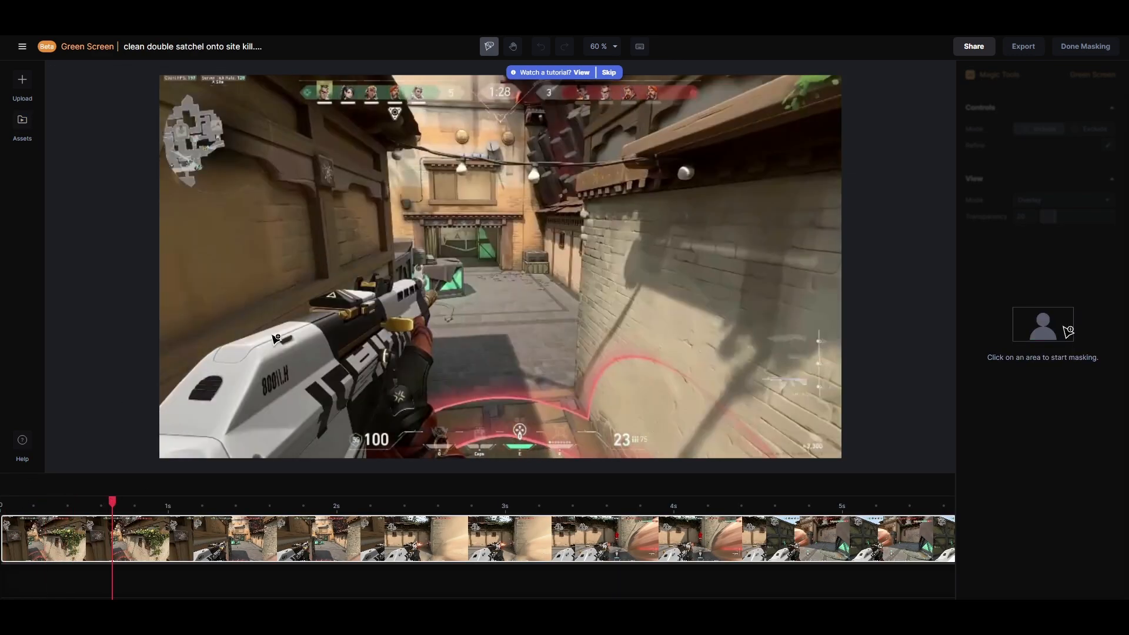
Add include points across the rifle's body, barrel, sight and gold part and the player's arm to mask them at 00:00.66
{"action": "left_click", "coordinate": [198, 419]}
{"action": "left_click", "coordinate": [309, 438]}
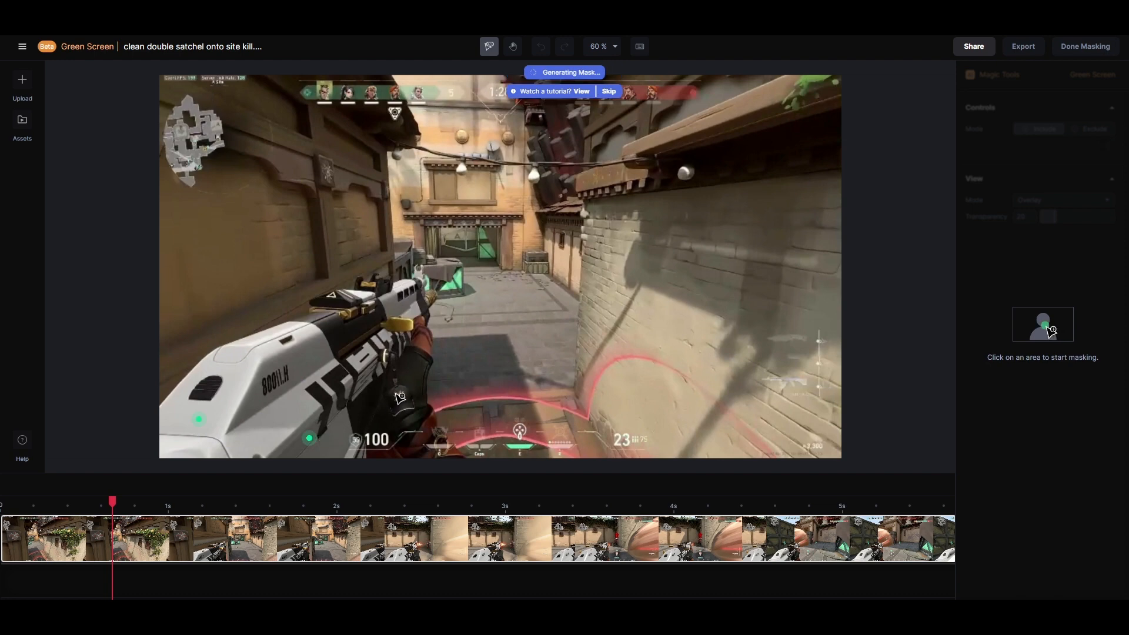
{"action": "left_click", "coordinate": [396, 392]}
{"action": "left_click", "coordinate": [324, 348]}
{"action": "left_click", "coordinate": [417, 296]}
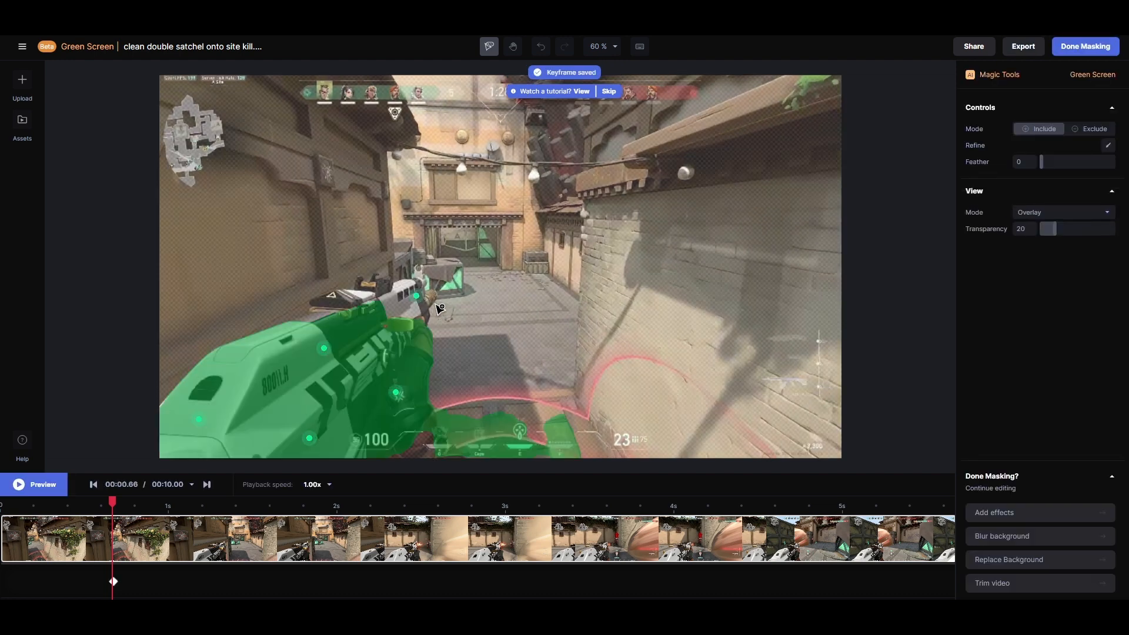
{"action": "left_click", "coordinate": [417, 443]}
{"action": "left_click", "coordinate": [397, 295]}
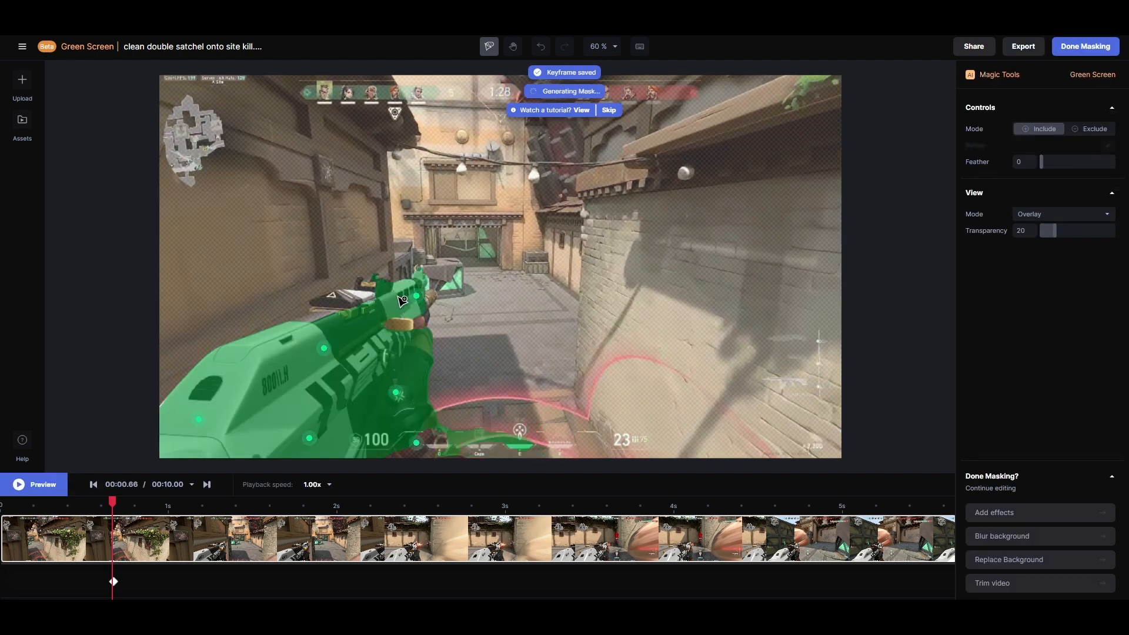
{"action": "left_click", "coordinate": [339, 303]}
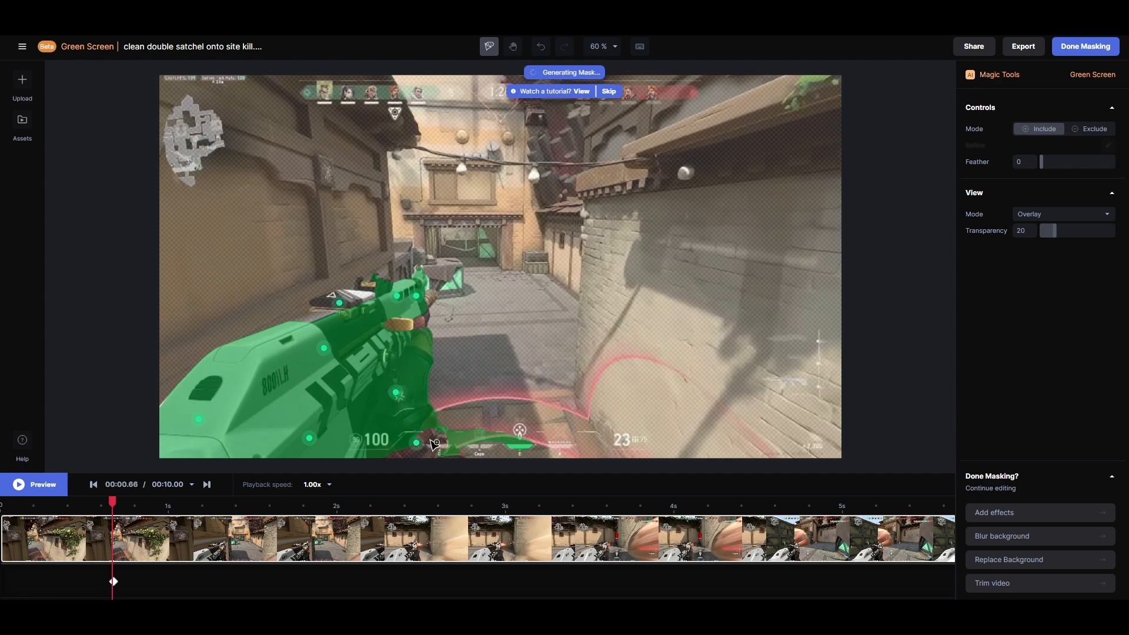
{"action": "left_click", "coordinate": [401, 322]}
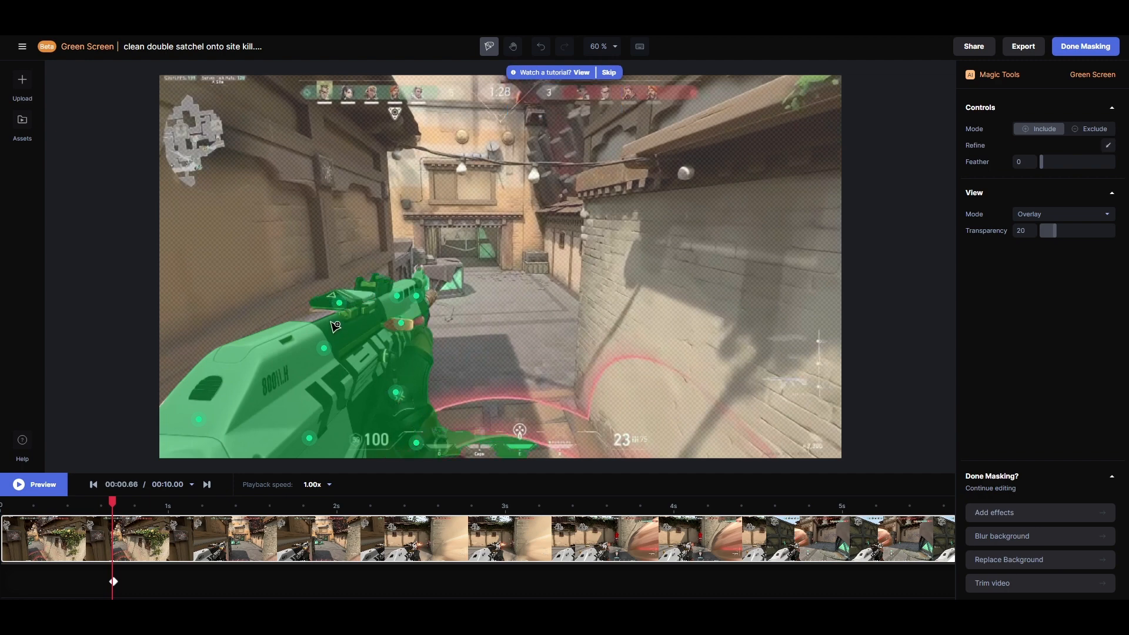
{"action": "left_click", "coordinate": [321, 317]}
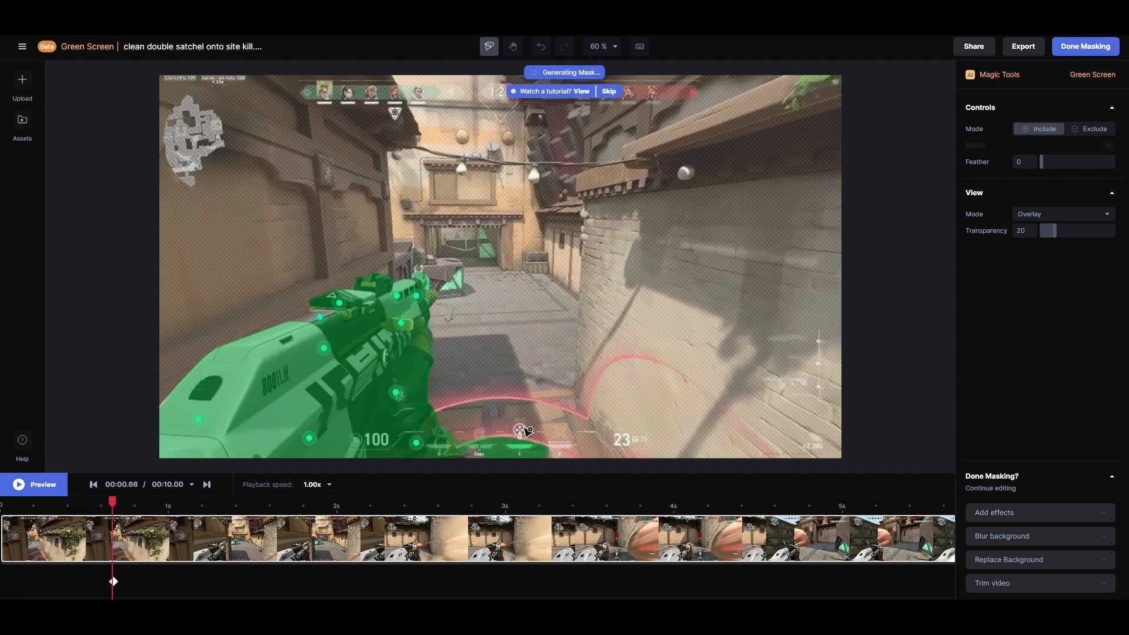
Set the mask mode to Exclude and remove the ability-bar area beside the arm from the mask
{"action": "left_click", "coordinate": [1091, 130]}
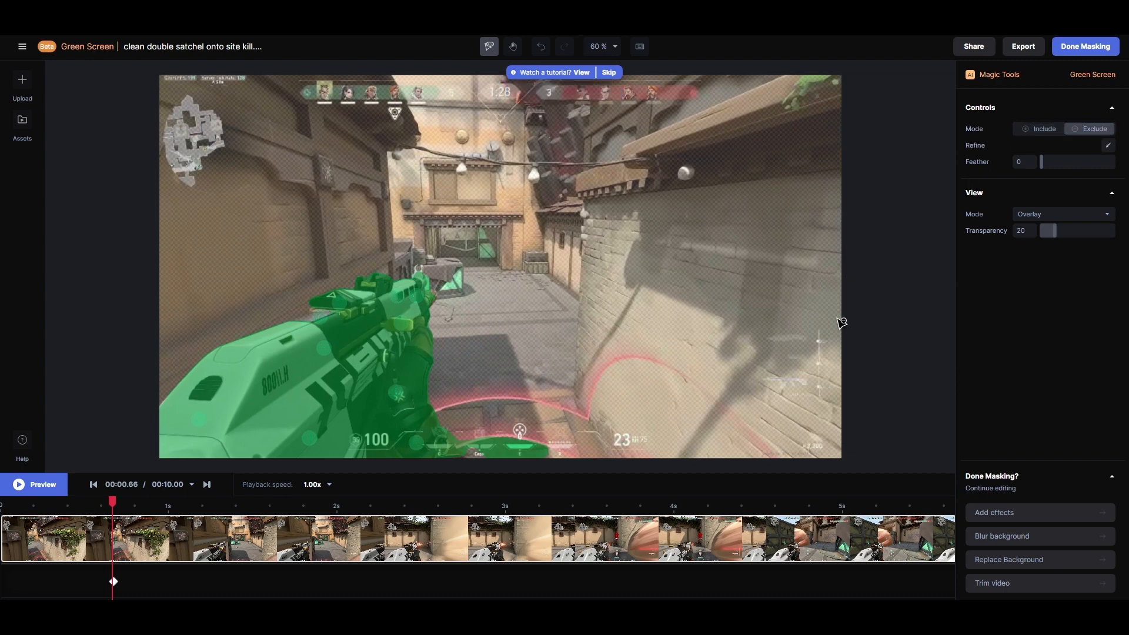
{"action": "left_click", "coordinate": [501, 445]}
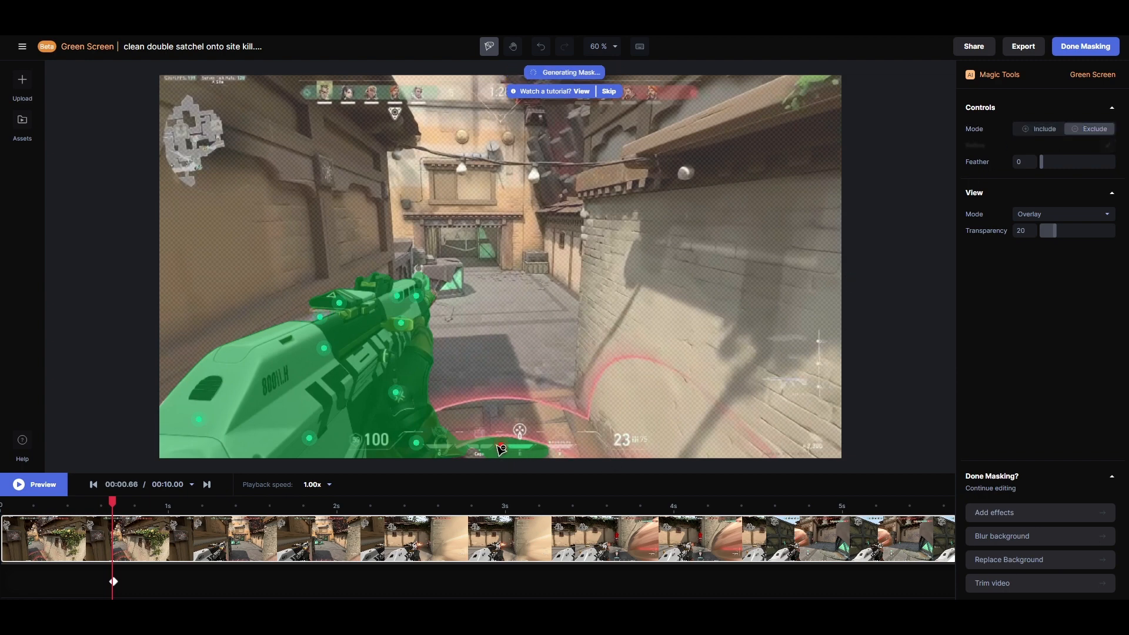
{"action": "left_click", "coordinate": [529, 450]}
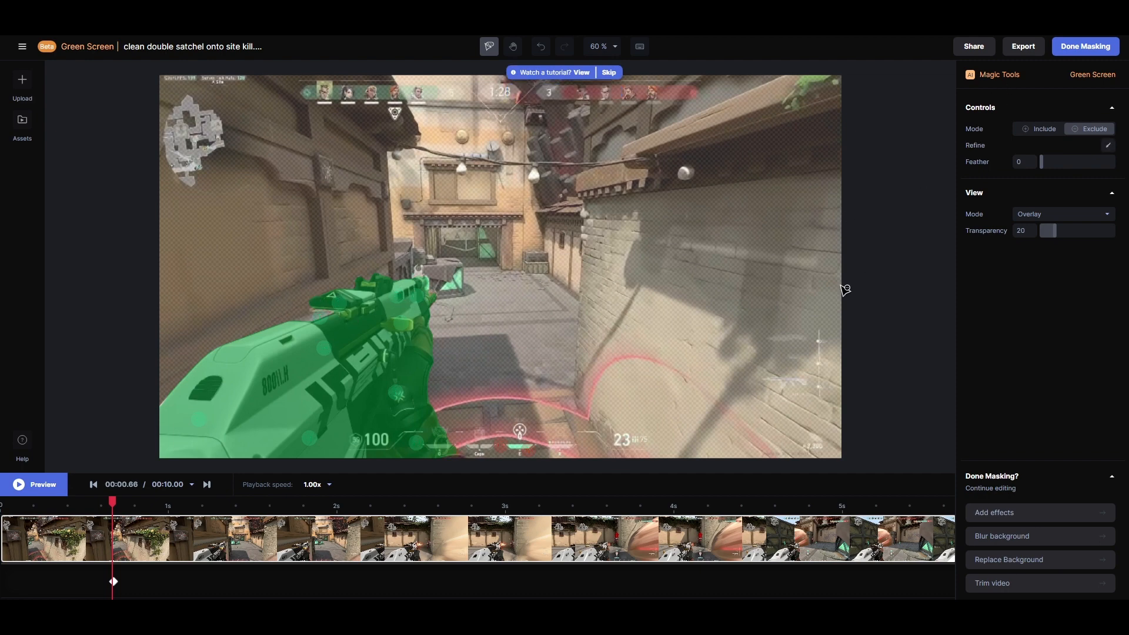
Preview the mask over the clip, finish masking, and export the green-screen video
{"action": "left_click", "coordinate": [45, 490]}
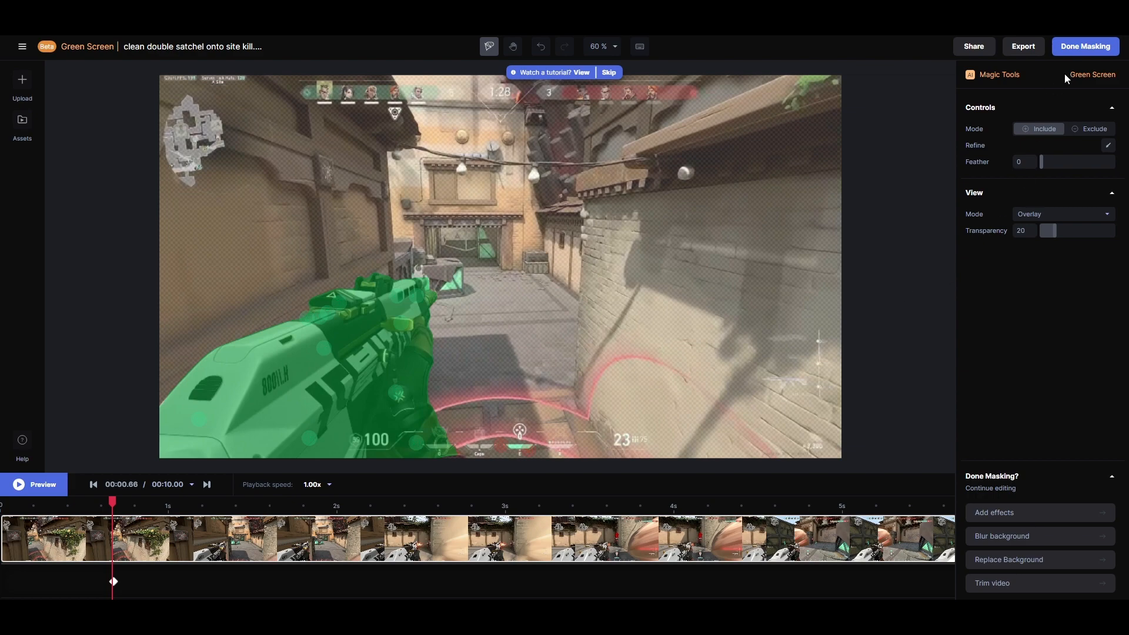
{"action": "left_click", "coordinate": [1087, 52]}
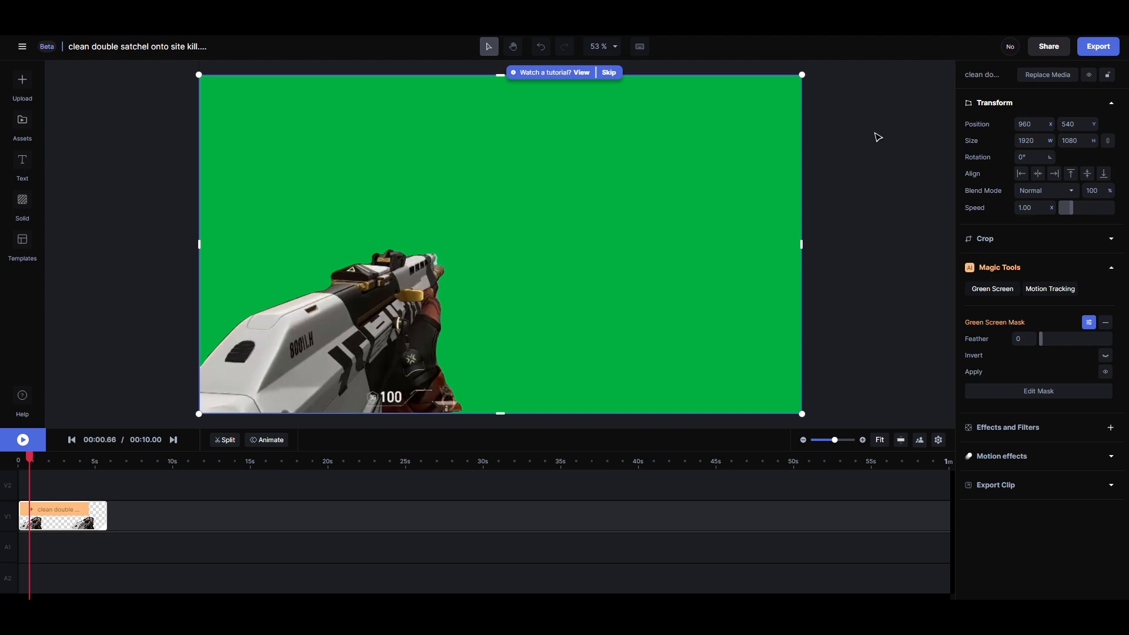
{"action": "left_click", "coordinate": [1103, 46]}
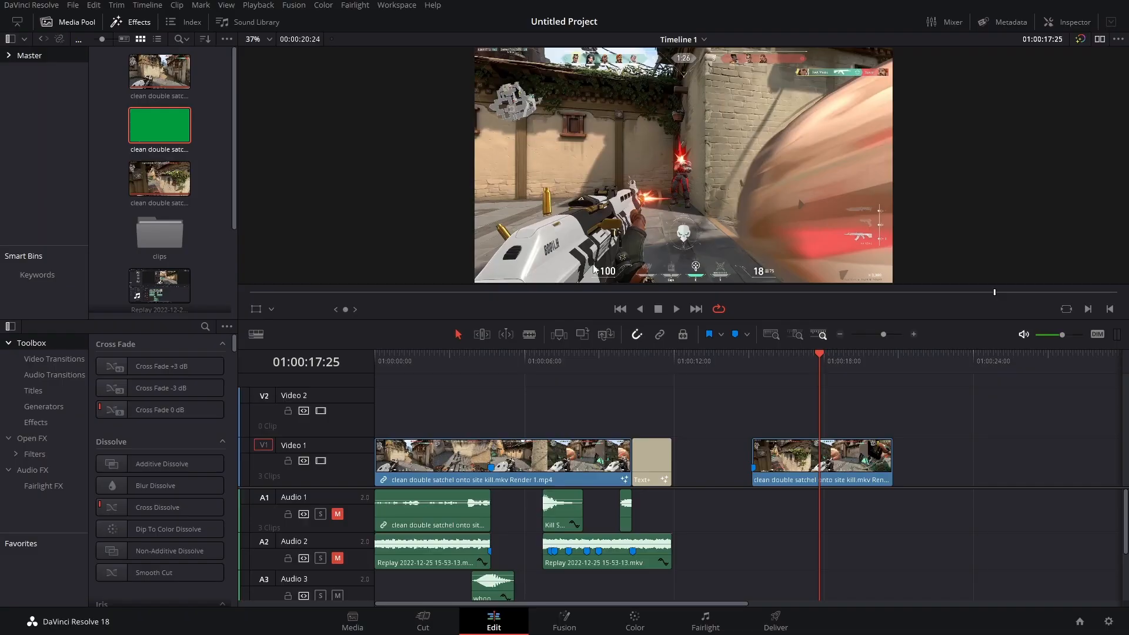
Switch to DaVinci Resolve, raise the rendered gameplay clip to Video 2, and place the green-screen clip directly below it on Video 1
{"action": "left_click", "coordinate": [752, 364]}
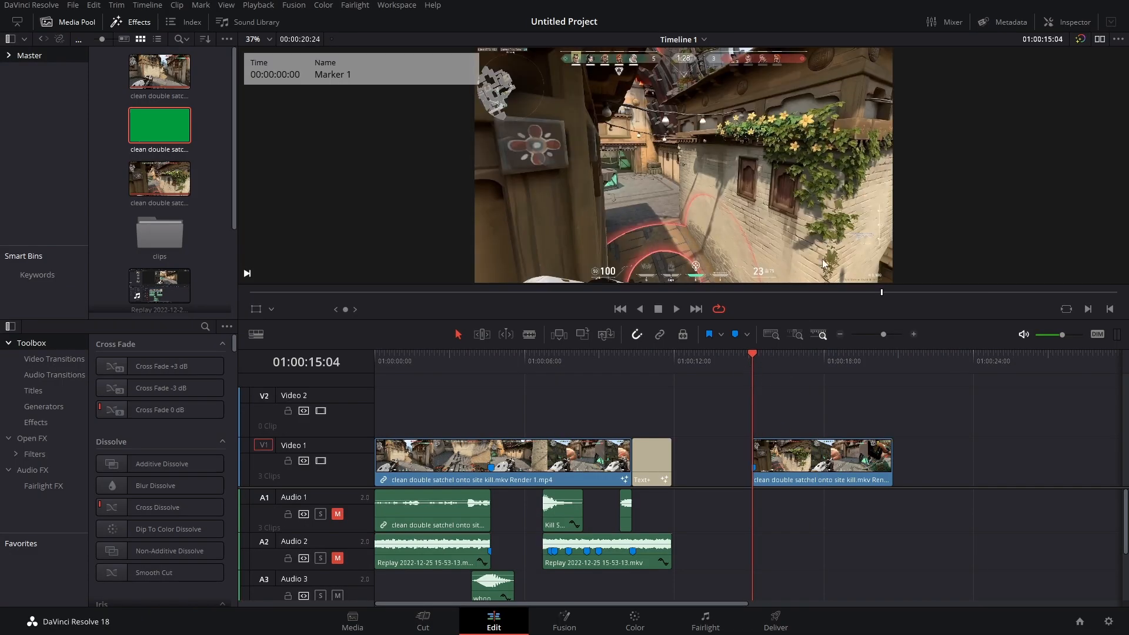
{"action": "key", "text": "space"}
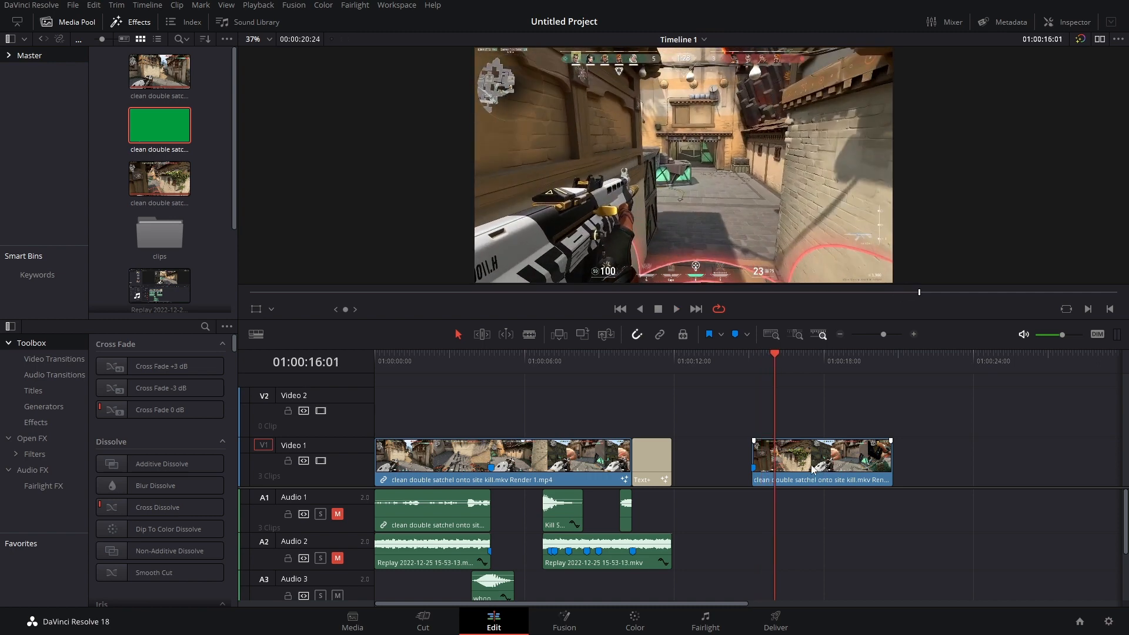
{"action": "left_click_drag", "start_coordinate": [816, 472], "coordinate": [814, 435]}
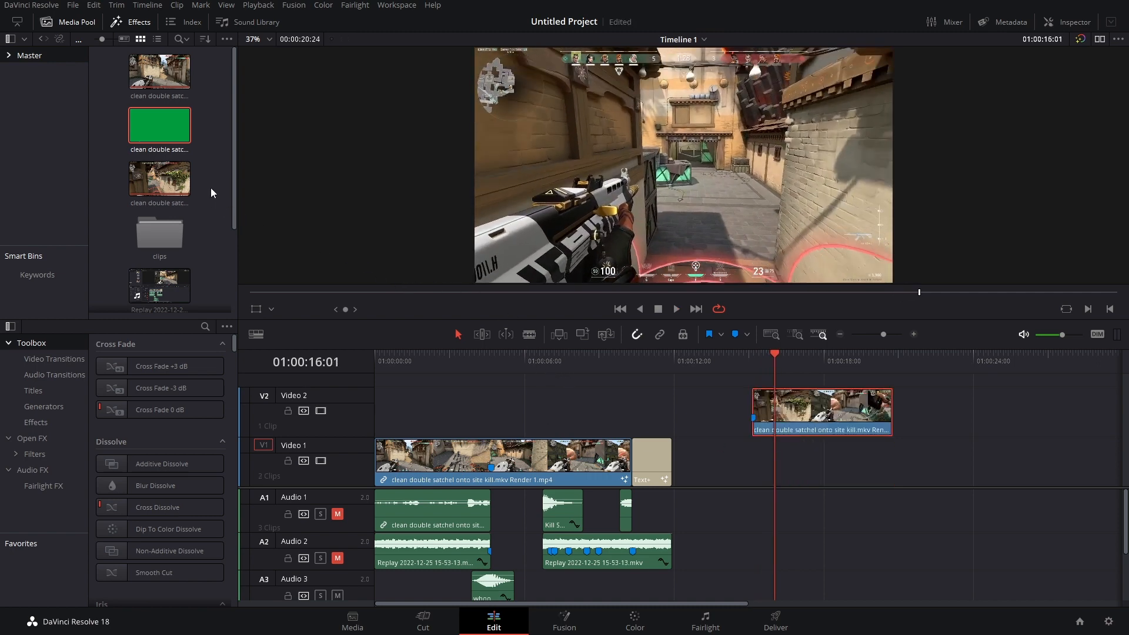
{"action": "left_click_drag", "start_coordinate": [161, 126], "coordinate": [762, 462]}
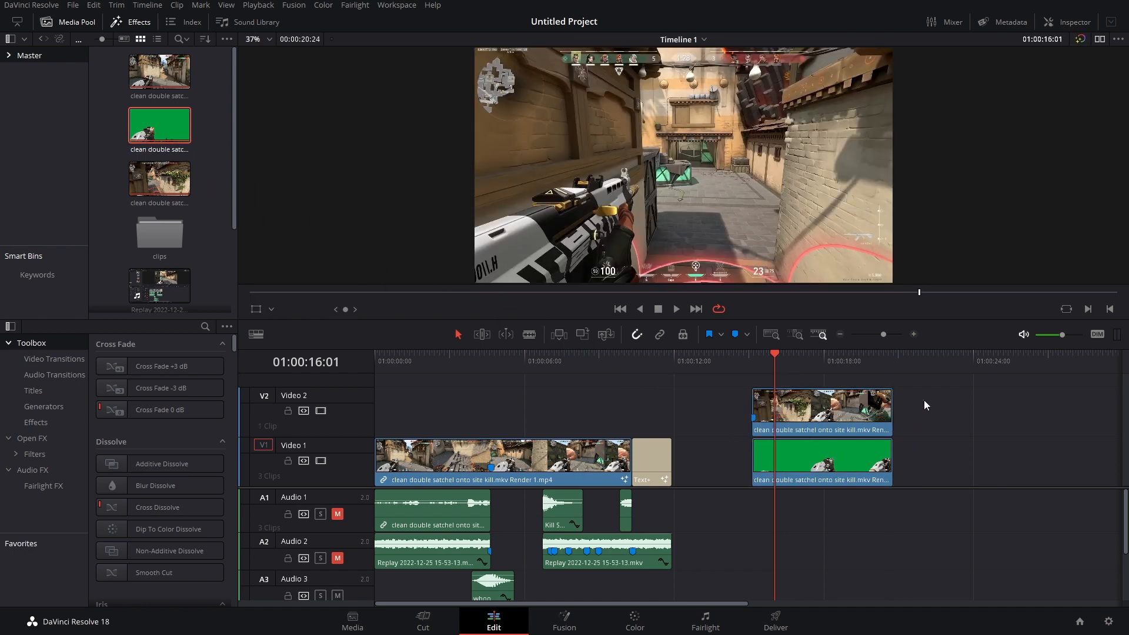
Combine the stacked gameplay and green-screen clips into a new Fusion clip and open it on the Fusion page
{"action": "left_click_drag", "start_coordinate": [925, 404], "coordinate": [833, 469]}
{"action": "right_click", "coordinate": [832, 467]}
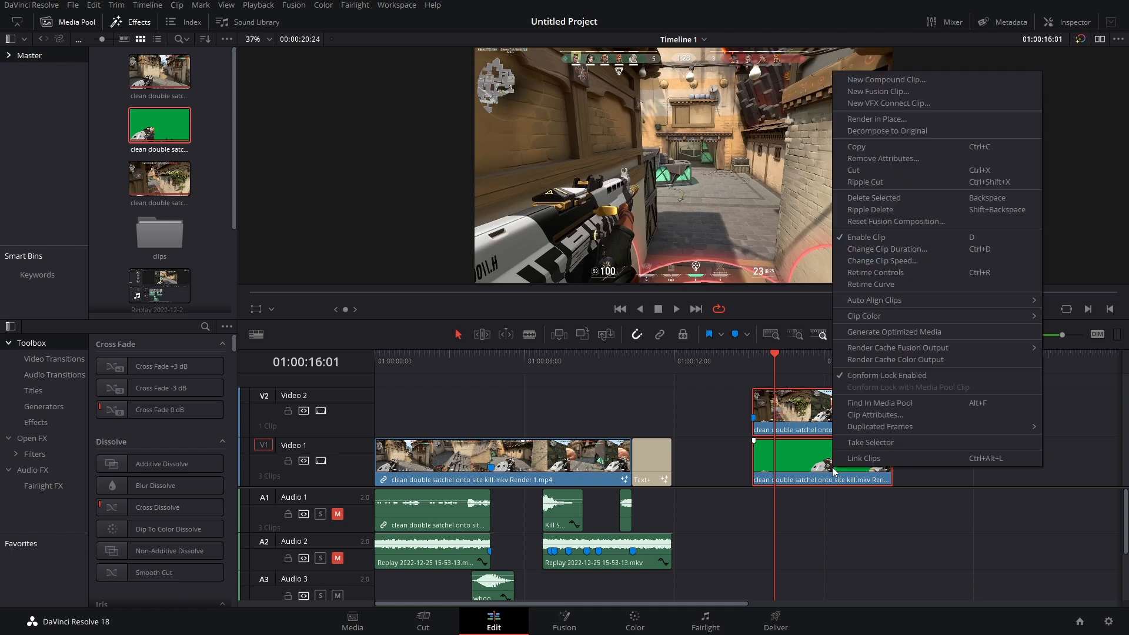
{"action": "left_click", "coordinate": [885, 93]}
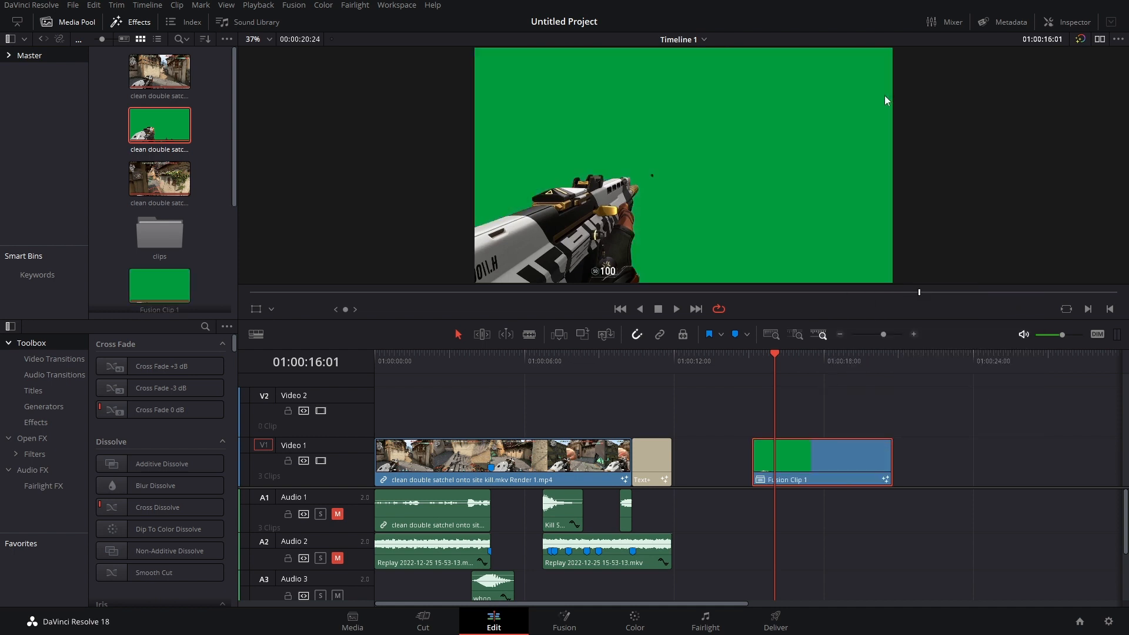
{"action": "left_click", "coordinate": [587, 617]}
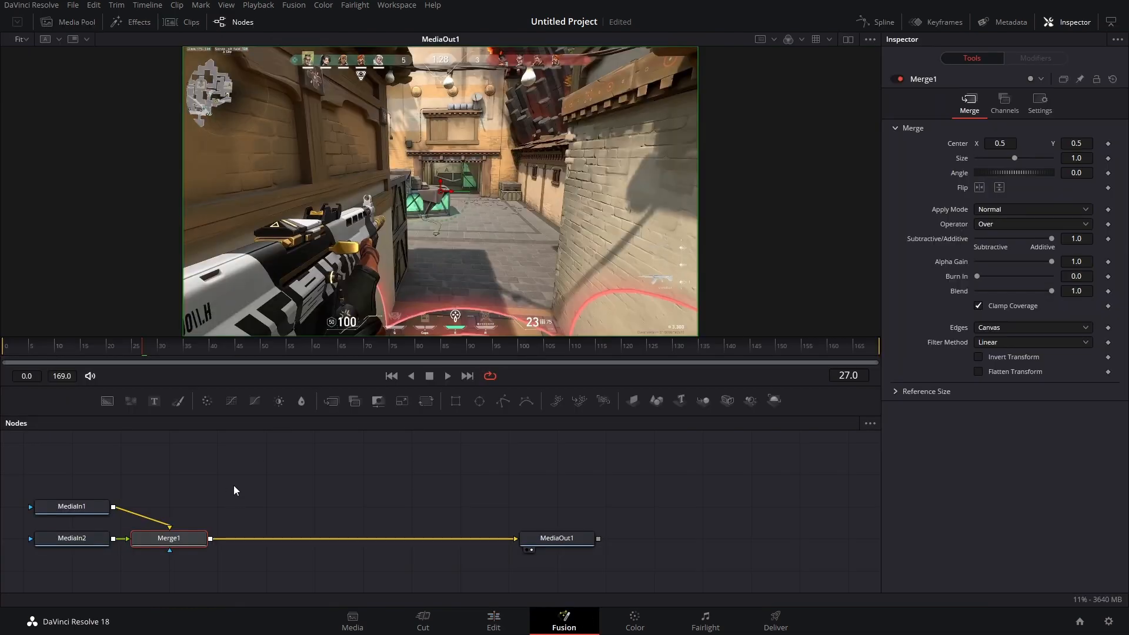
{"action": "left_click", "coordinate": [213, 507]}
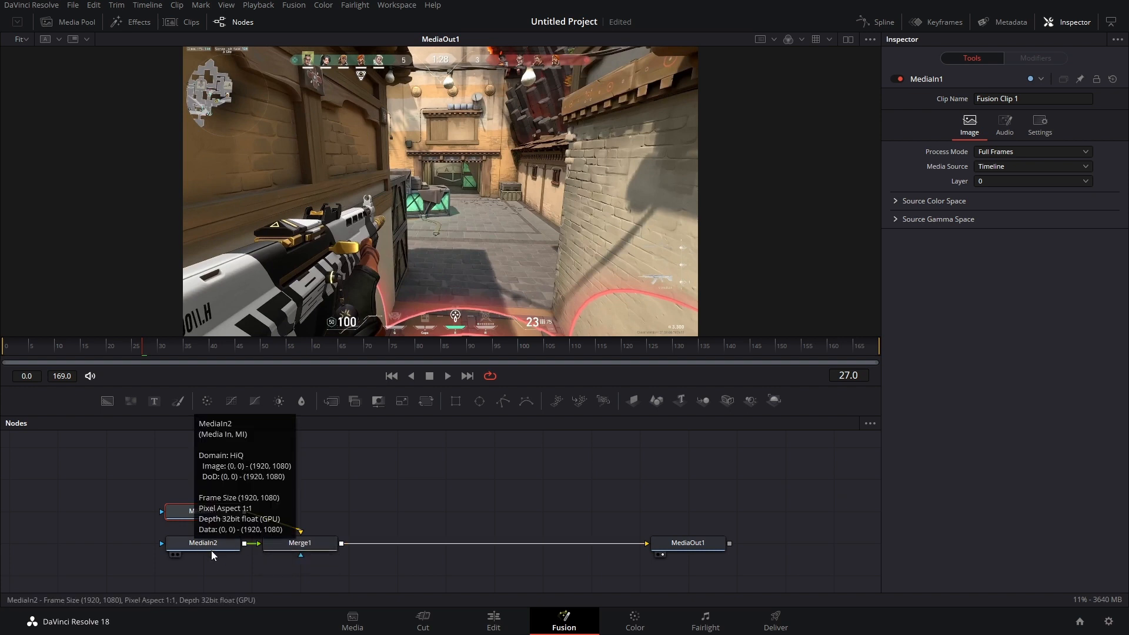
Arrange MediaIn2 above Merge1 and MediaIn1 in line before it, and enable the dual-viewer layout
{"action": "left_click_drag", "start_coordinate": [212, 551], "coordinate": [309, 488]}
{"action": "left_click_drag", "start_coordinate": [202, 511], "coordinate": [203, 543]}
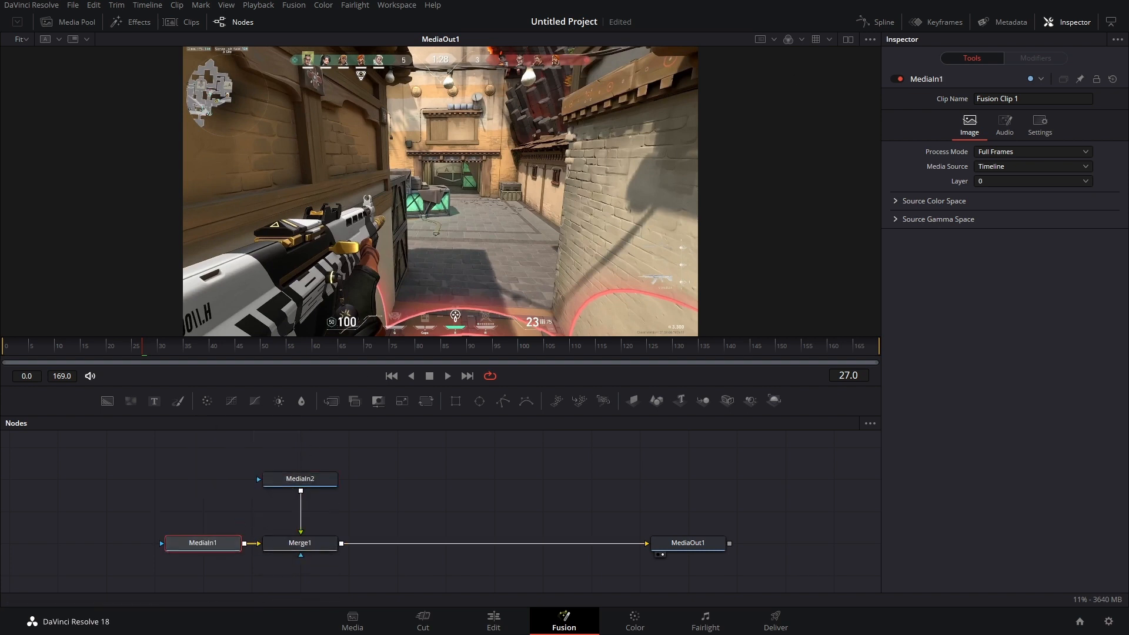
{"action": "left_click", "coordinate": [848, 39]}
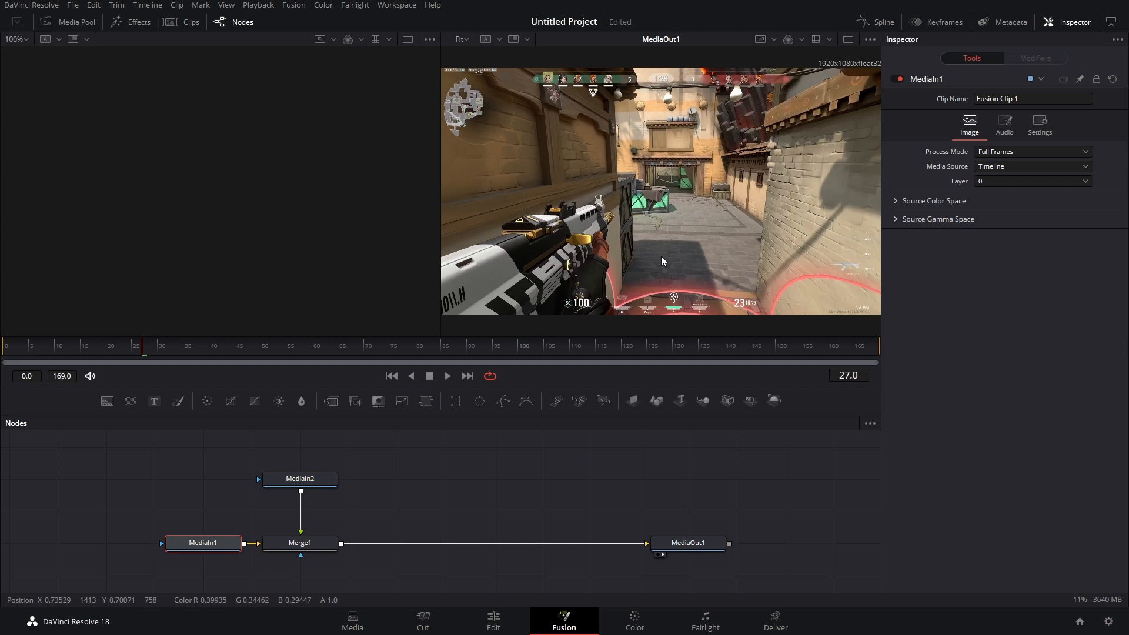
Load MediaIn2 in the first viewer to inspect it, and replace it with MediaIn1's green-screen footage
{"action": "left_click", "coordinate": [291, 484]}
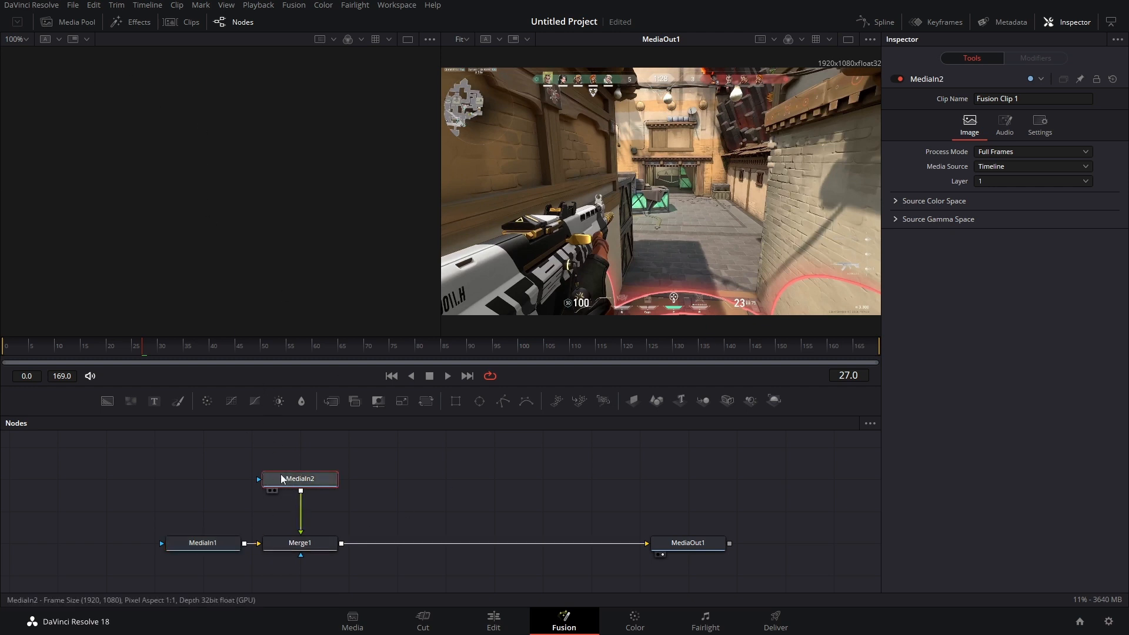
{"action": "key", "text": "1"}
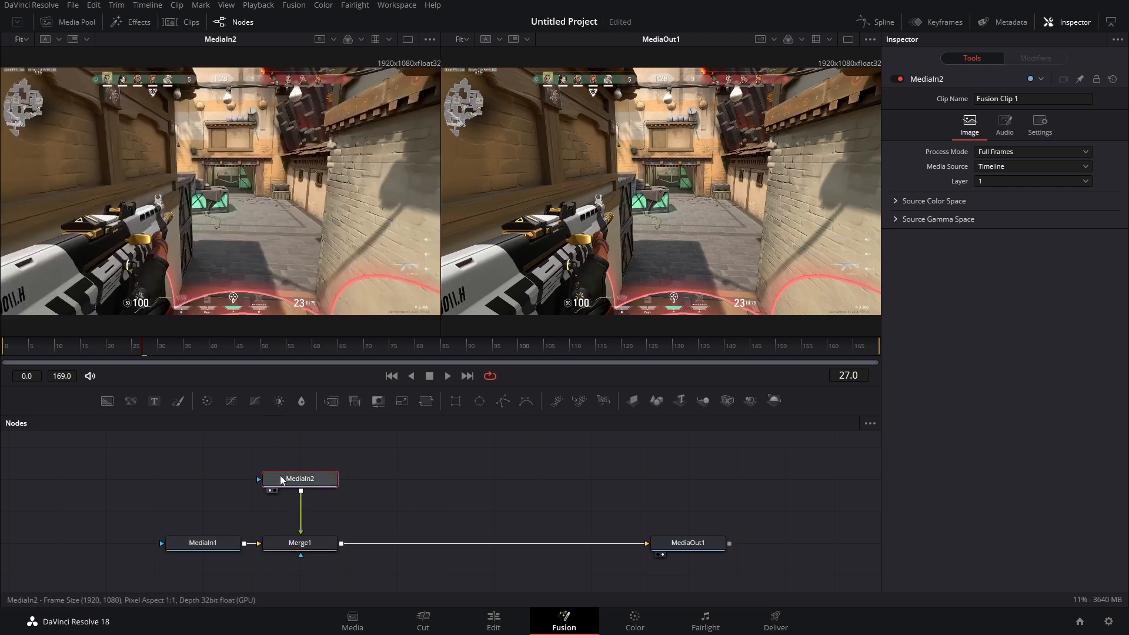
{"action": "left_click", "coordinate": [217, 544]}
{"action": "key", "text": "1"}
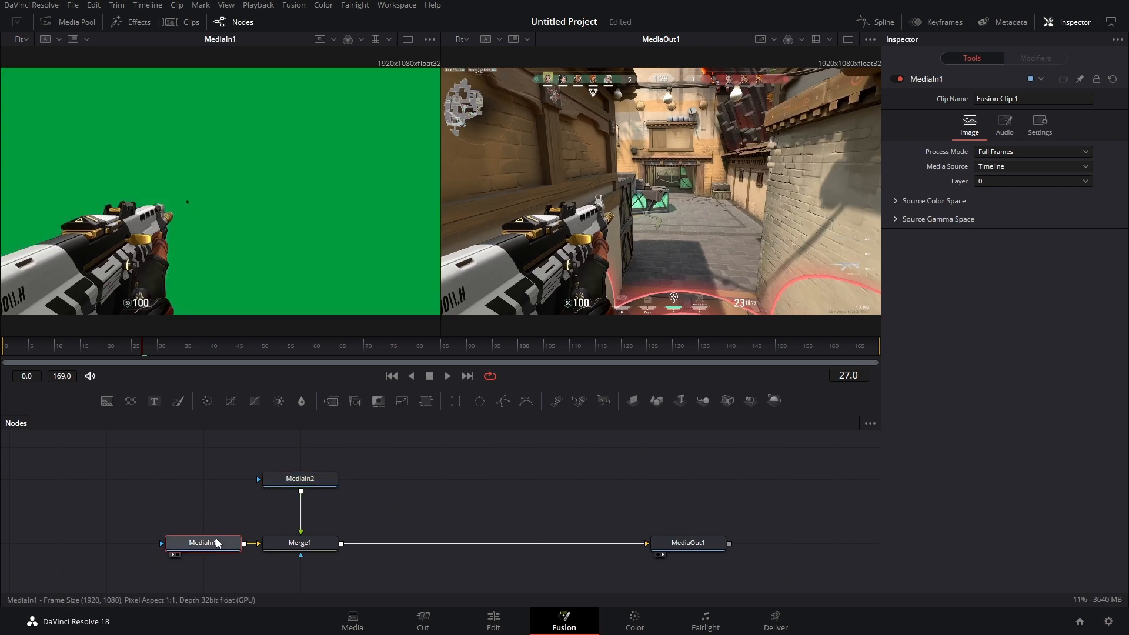
Insert a Delta Keyer node between MediaIn1 and Merge1
{"action": "scroll", "coordinate": [235, 218], "scroll_direction": "up", "scroll_amount": 2}
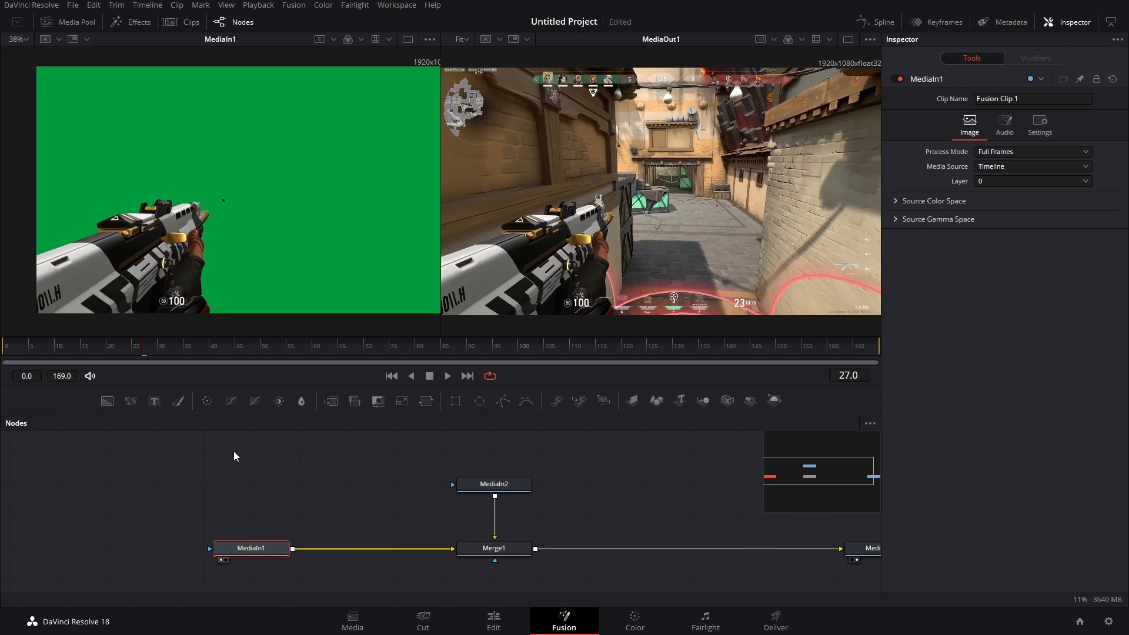
{"action": "key", "text": "shift+space"}
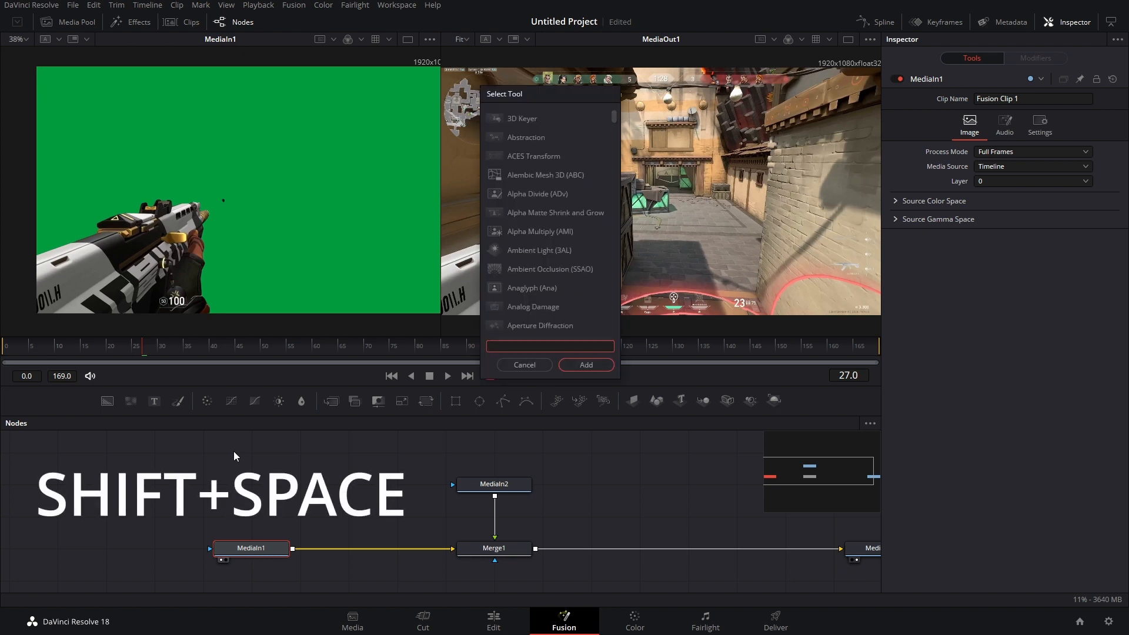
{"action": "type", "text": "delta"}
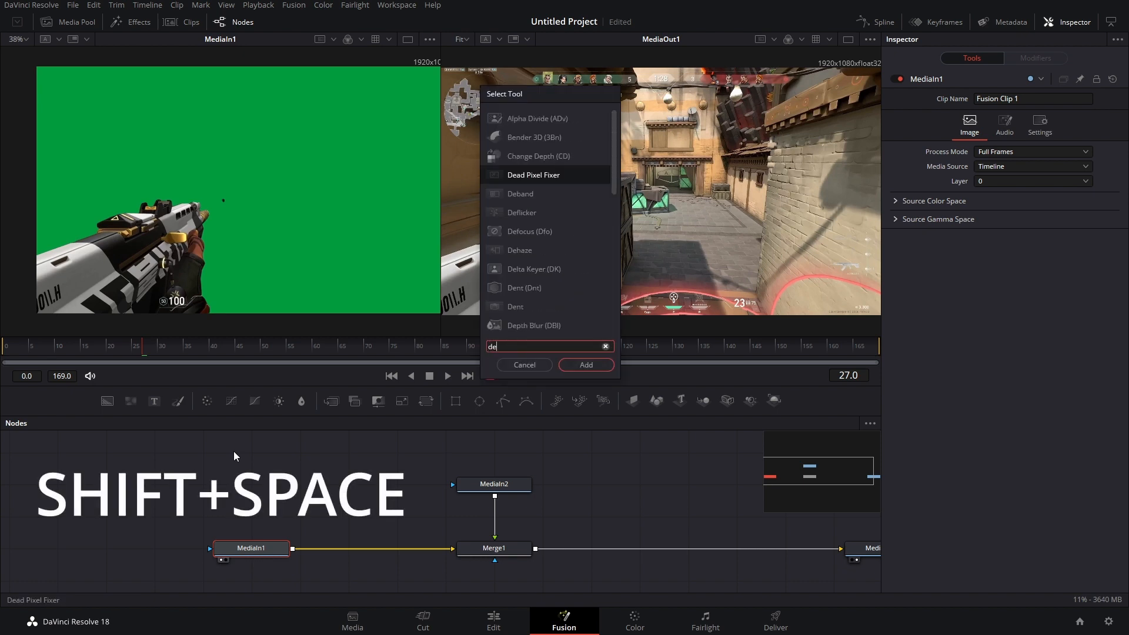
{"action": "key", "text": "Return"}
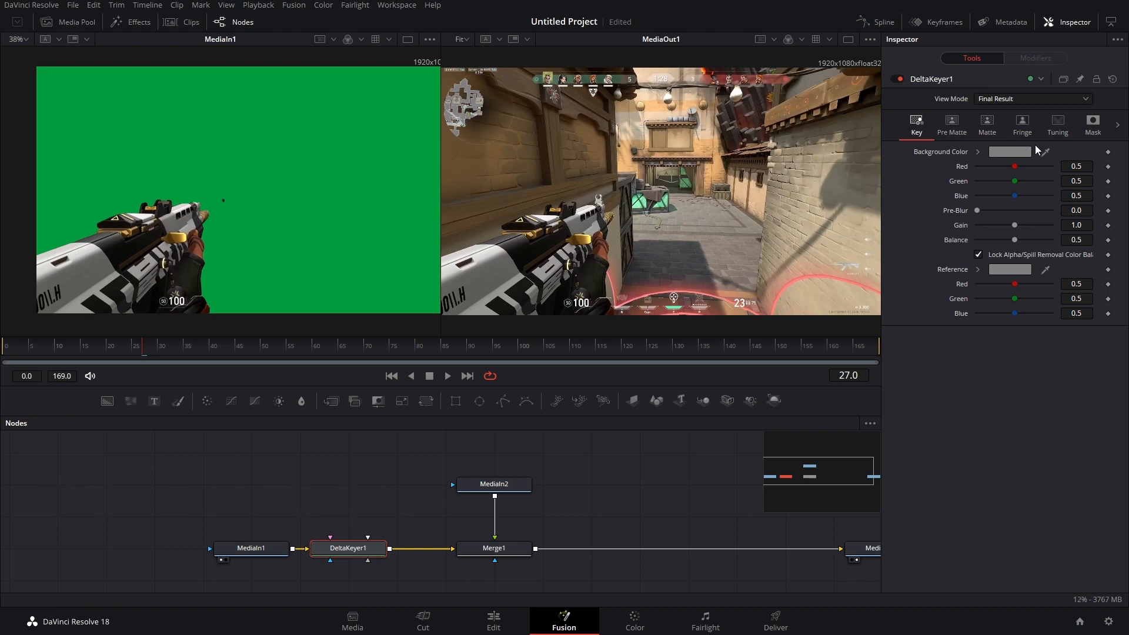
Sample the green backdrop as the Delta Keyer's background color and load the keyed result in the first viewer
{"action": "left_click_drag", "start_coordinate": [1045, 153], "coordinate": [330, 206]}
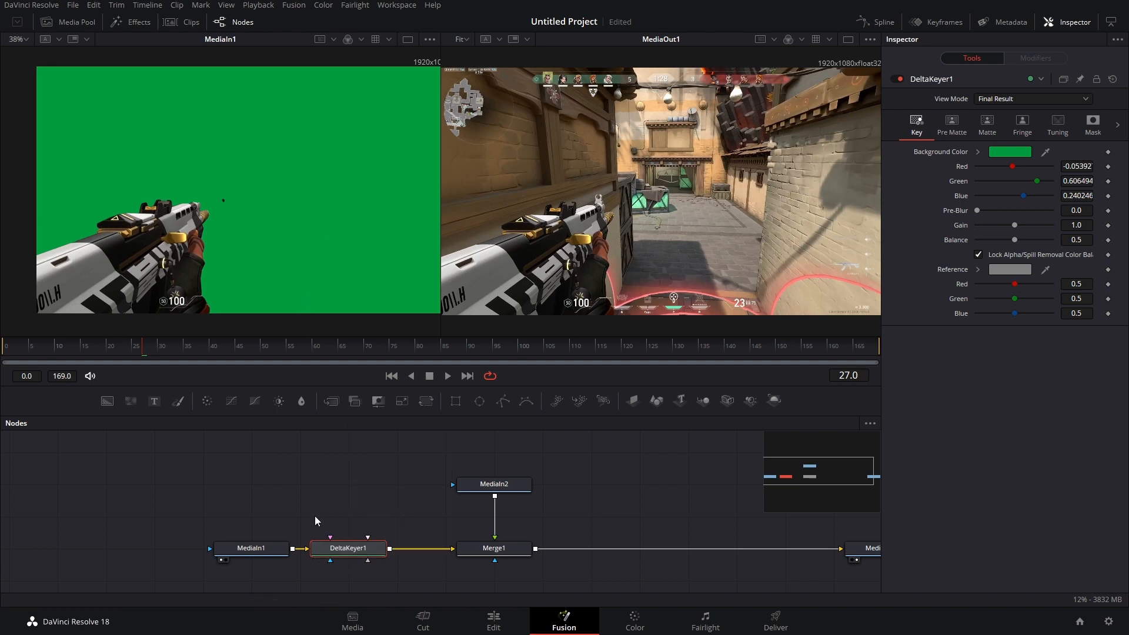
{"action": "key", "text": "1"}
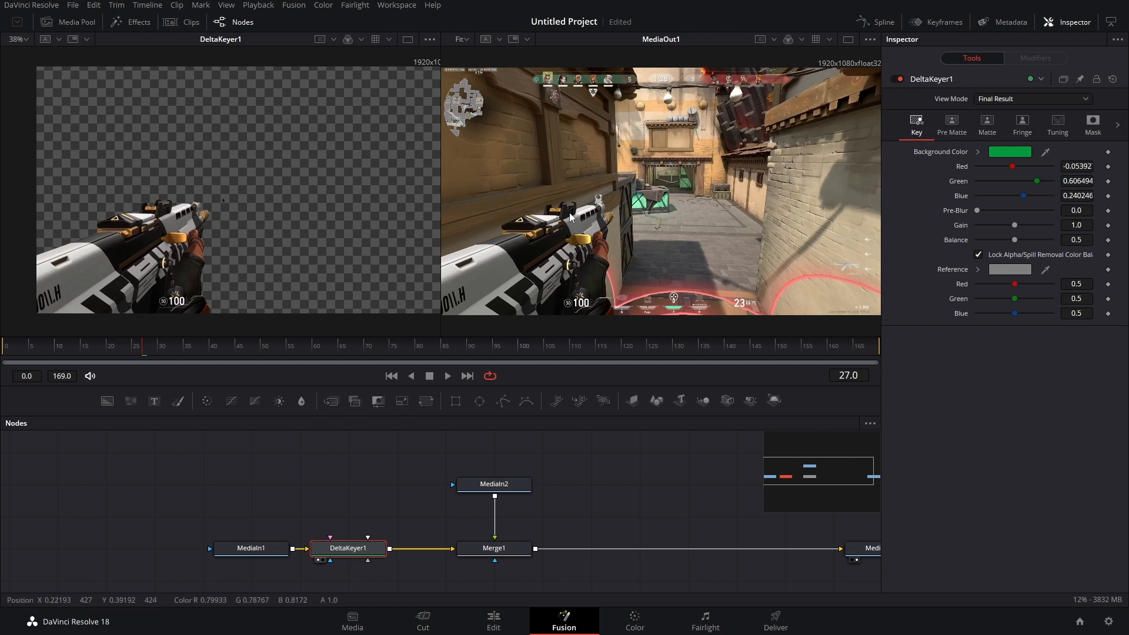
Compare the rifle's image quality in the Delta Keyer result with the original footage in MediaOut1 up close
{"action": "scroll", "coordinate": [160, 244], "scroll_direction": "up", "scroll_amount": 4}
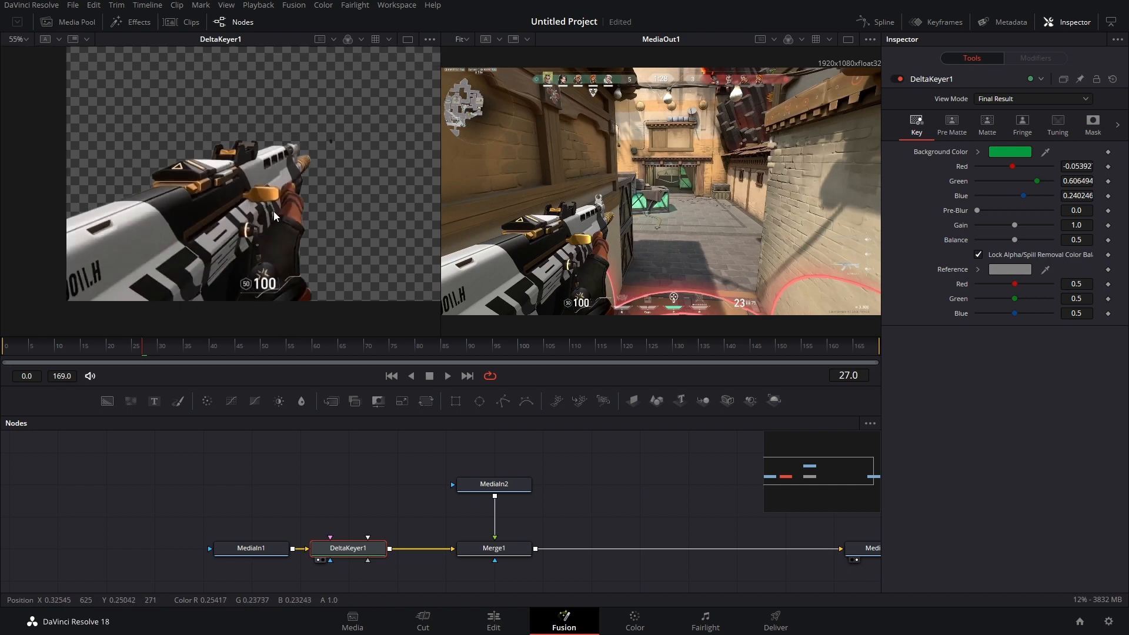
{"action": "scroll", "coordinate": [666, 210], "scroll_direction": "up", "scroll_amount": 1}
{"action": "scroll", "coordinate": [666, 209], "scroll_direction": "up", "scroll_amount": 3}
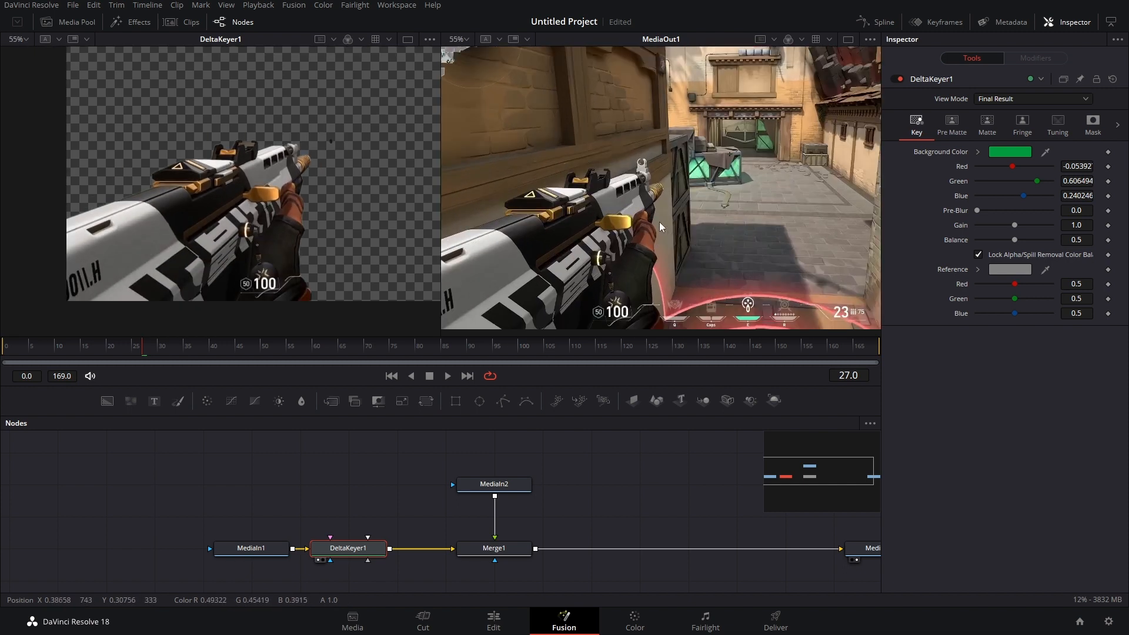
{"action": "scroll", "coordinate": [683, 220], "scroll_direction": "down", "scroll_amount": 3}
{"action": "left_click_drag", "start_coordinate": [694, 183], "coordinate": [749, 176]}
{"action": "scroll", "coordinate": [683, 214], "scroll_direction": "up", "scroll_amount": 5}
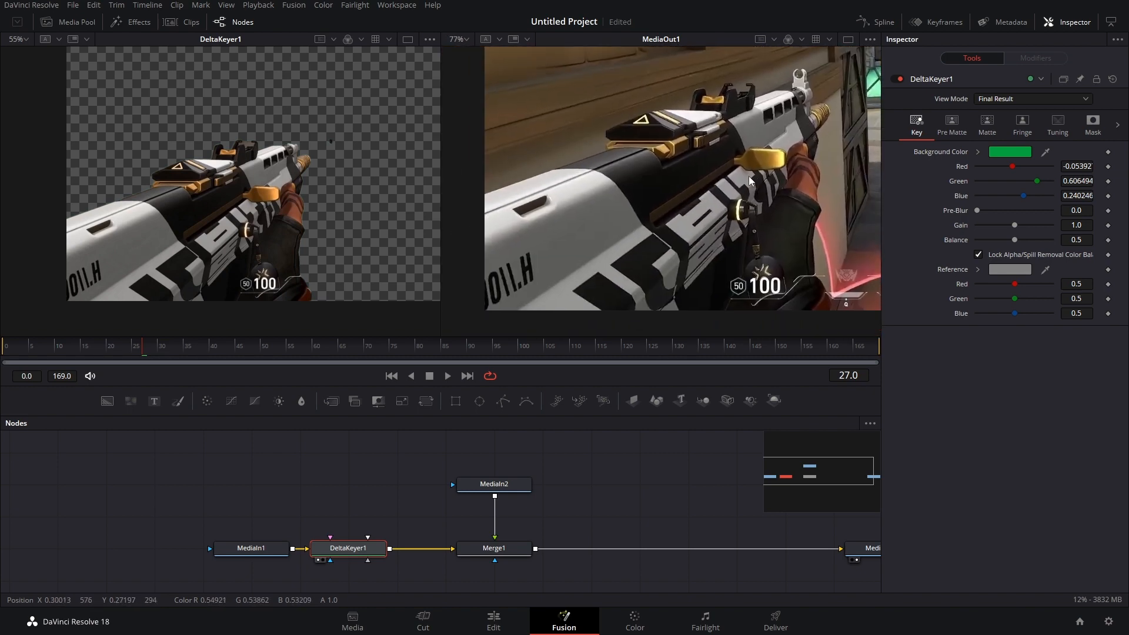
{"action": "left_click_drag", "start_coordinate": [356, 199], "coordinate": [324, 225]}
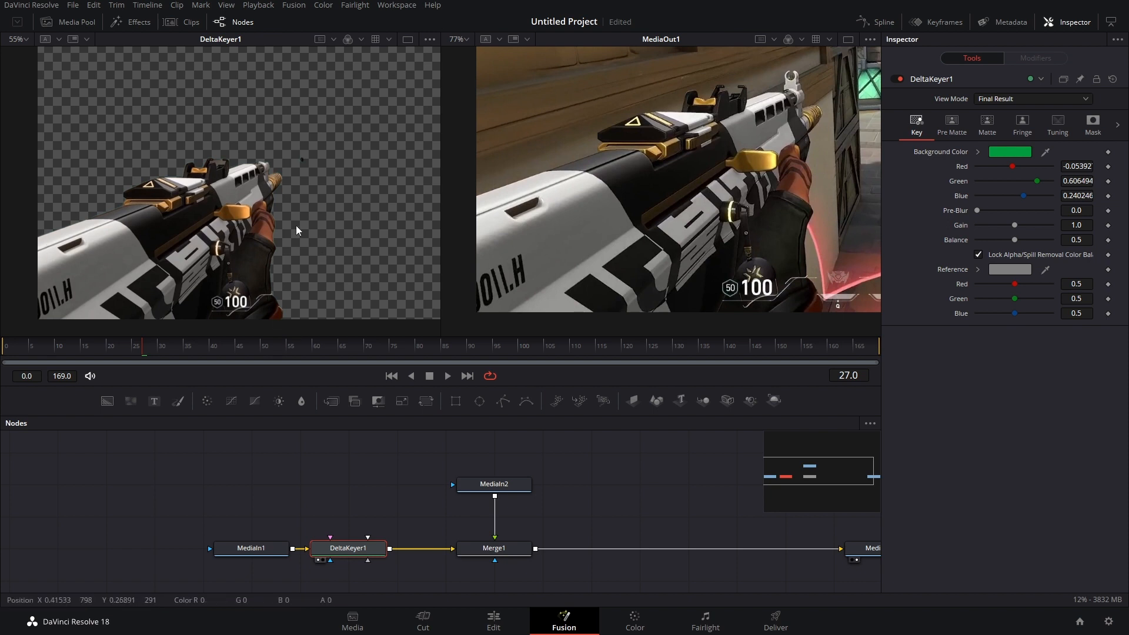
Lower MediaIn1 and DeltaKeyer1 below Merge1, and also connect the keyer's output to Merge1's effect mask input
{"action": "scroll", "coordinate": [323, 492], "scroll_direction": "down", "scroll_amount": 3}
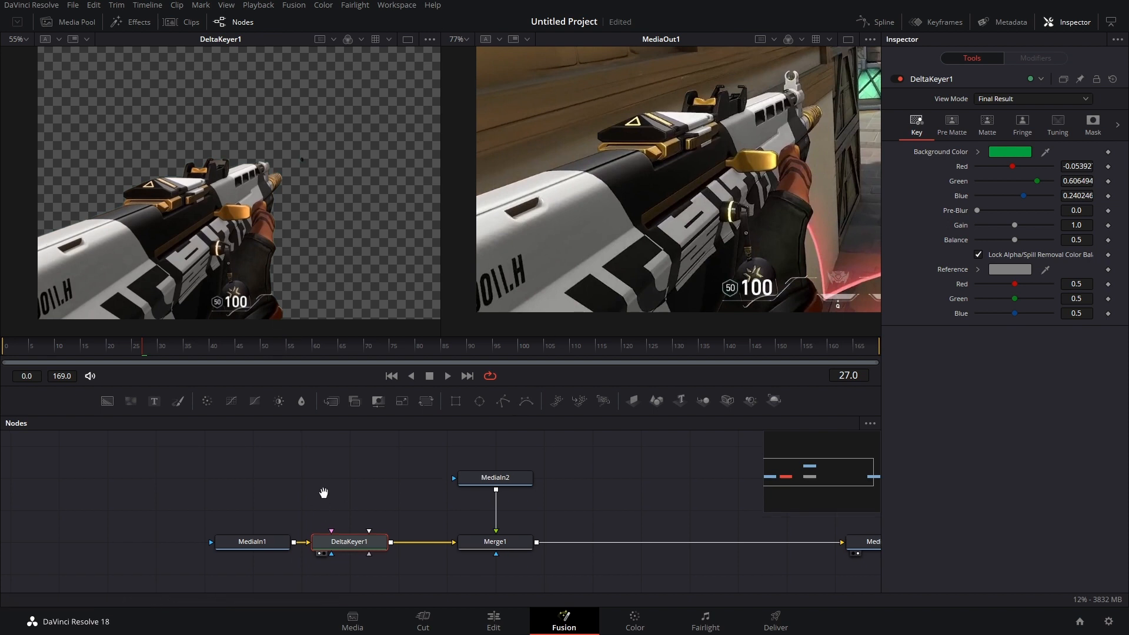
{"action": "left_click_drag", "start_coordinate": [198, 491], "coordinate": [386, 556]}
{"action": "left_click_drag", "start_coordinate": [339, 507], "coordinate": [339, 539]}
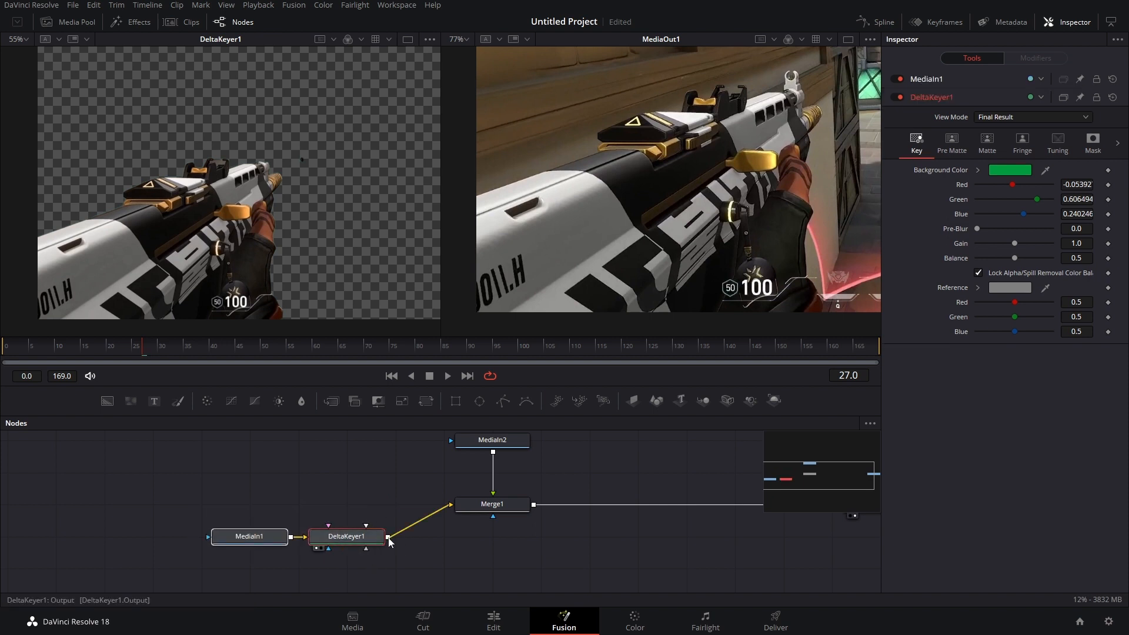
{"action": "left_click_drag", "start_coordinate": [389, 541], "coordinate": [494, 518]}
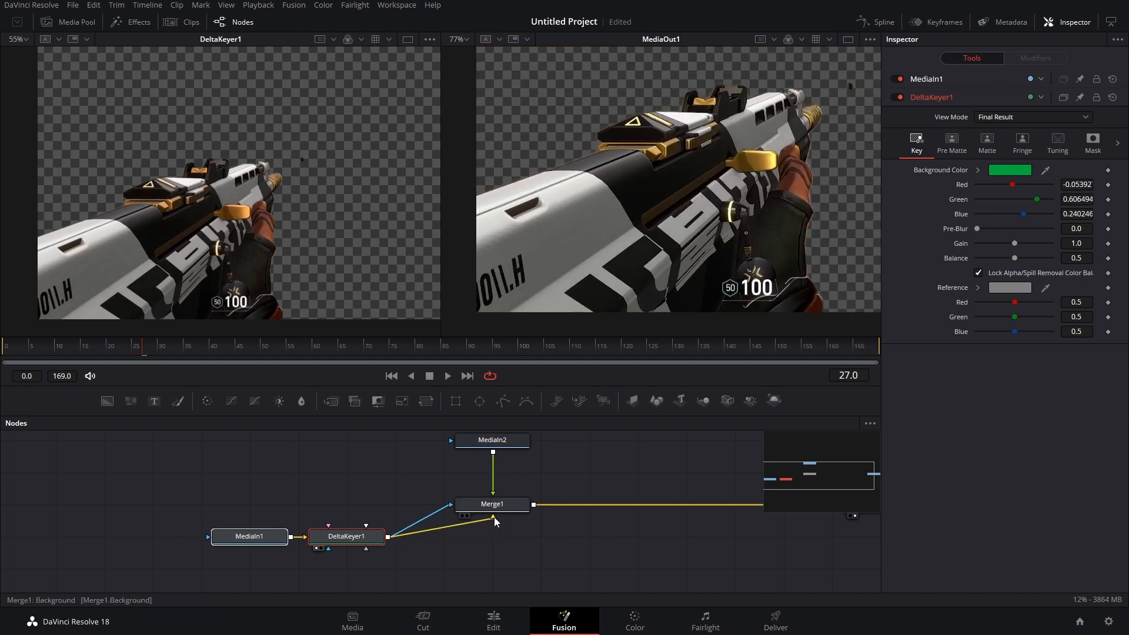
Compare the fine detail on the rifle's body and charm between the DeltaKeyer1 and MediaOut1 views
{"action": "scroll", "coordinate": [326, 238], "scroll_direction": "up", "scroll_amount": 5}
{"action": "left_click_drag", "start_coordinate": [302, 260], "coordinate": [278, 91]}
{"action": "left_click_drag", "start_coordinate": [303, 146], "coordinate": [369, 178]}
{"action": "scroll", "coordinate": [656, 191], "scroll_direction": "up", "scroll_amount": 2}
{"action": "scroll", "coordinate": [678, 235], "scroll_direction": "up", "scroll_amount": 4}
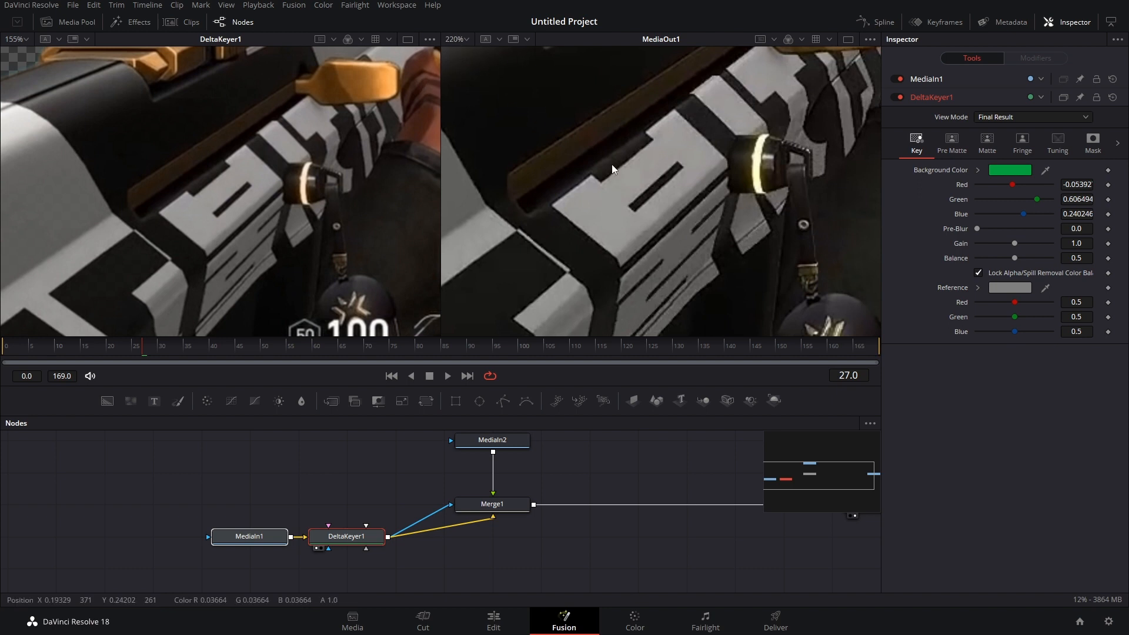
{"action": "left_click_drag", "start_coordinate": [592, 201], "coordinate": [595, 204]}
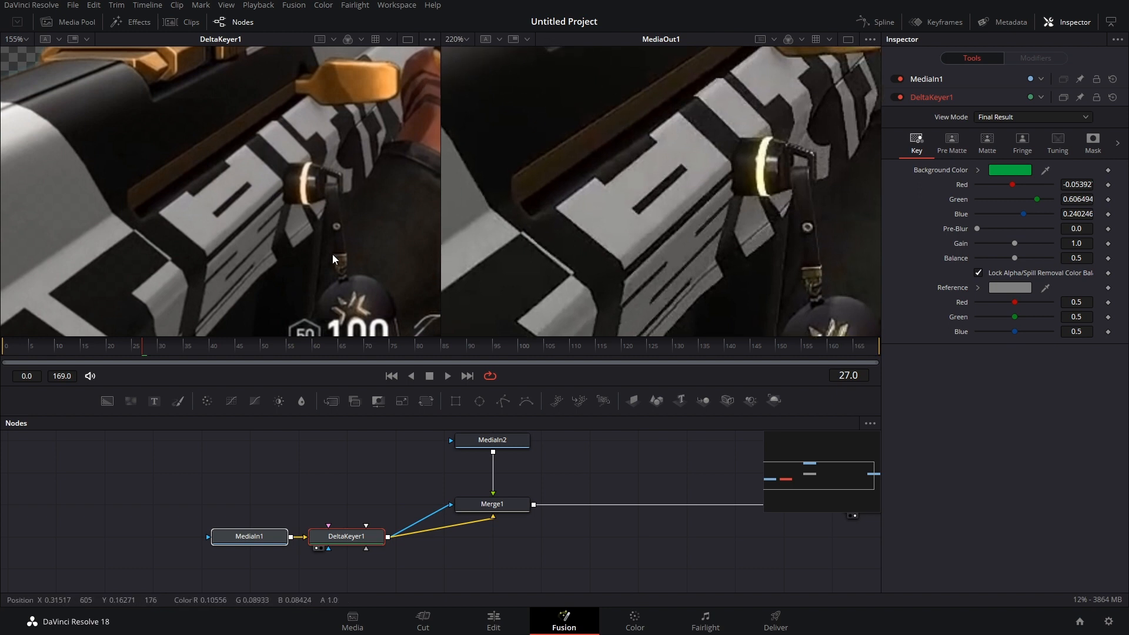
{"action": "scroll", "coordinate": [595, 179], "scroll_direction": "down", "scroll_amount": 2}
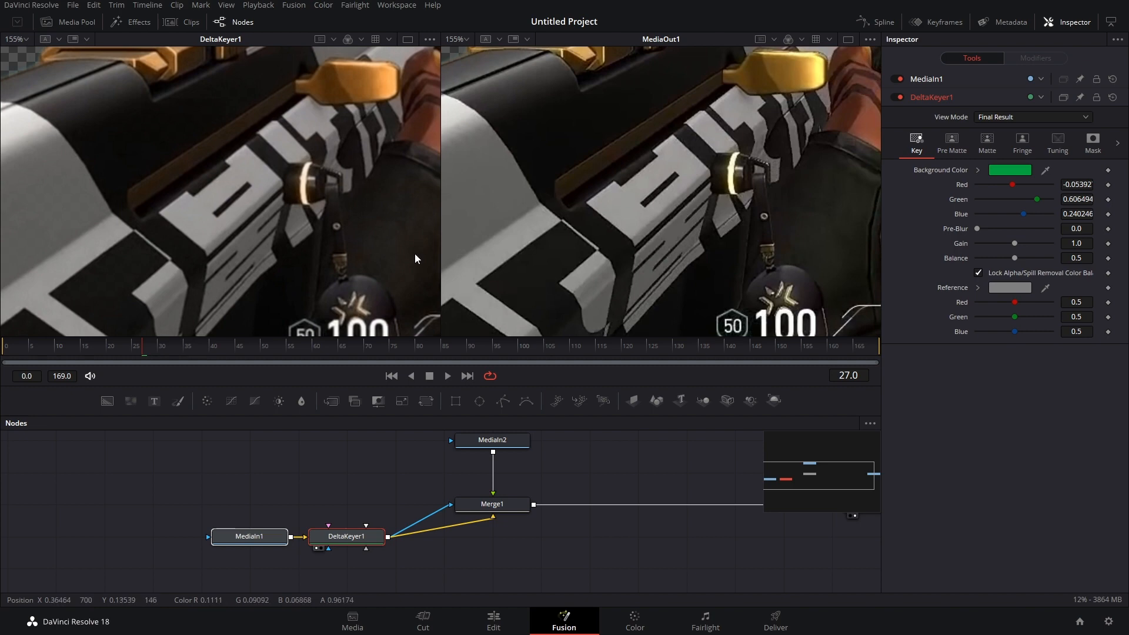
{"action": "left_click_drag", "start_coordinate": [697, 242], "coordinate": [708, 244]}
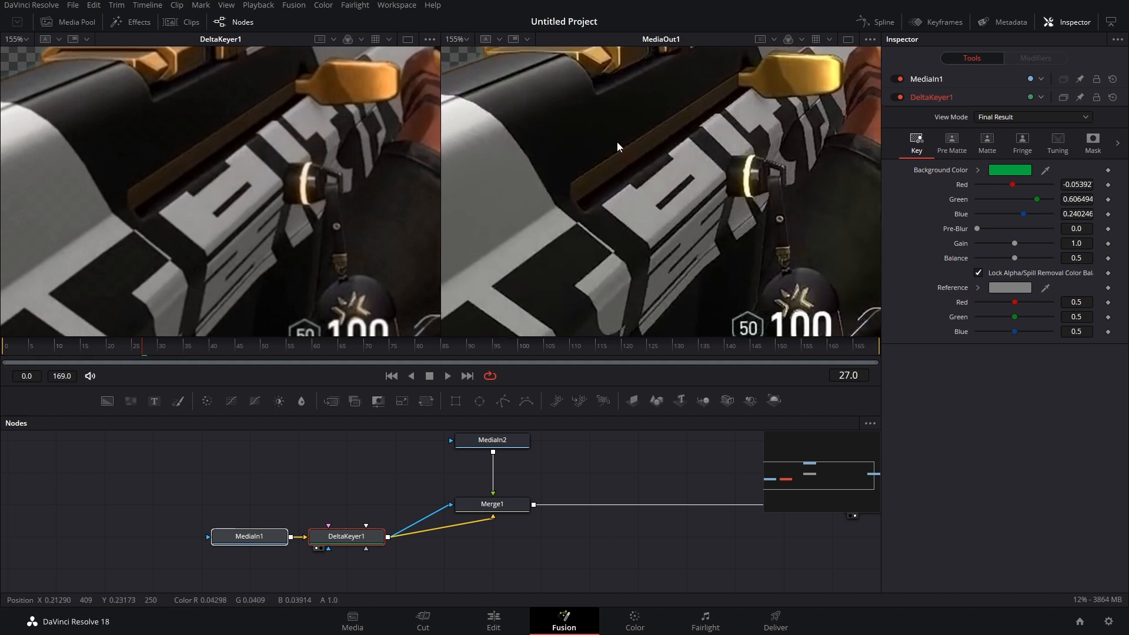
Return to the Edit page and choose Render in Place for Fusion Clip 1
{"action": "key", "text": "shift+4"}
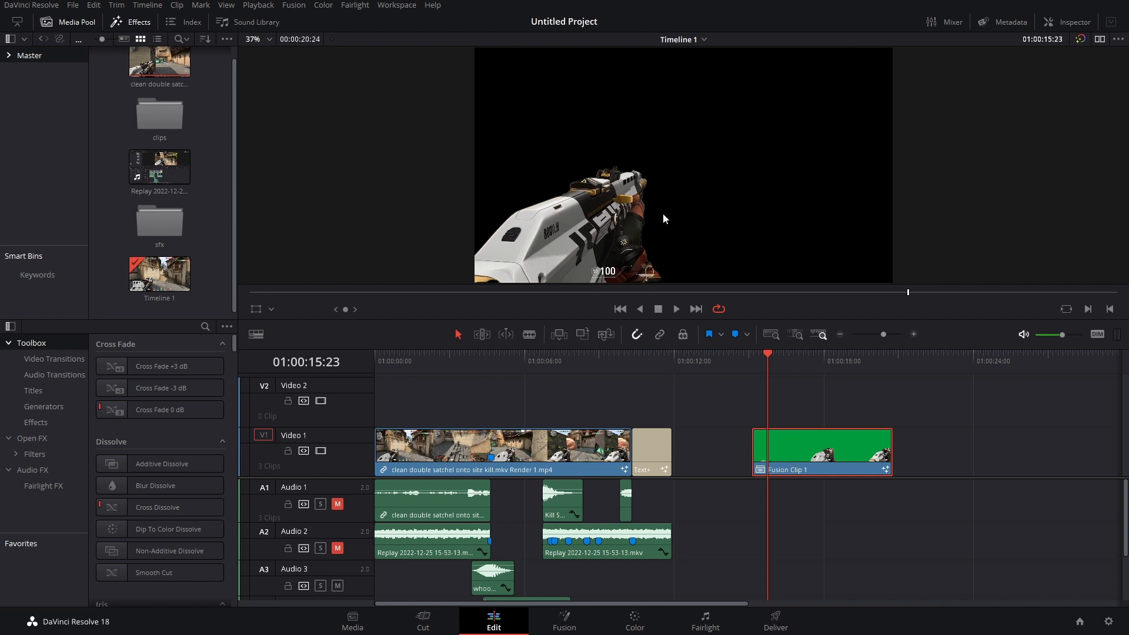
{"action": "right_click", "coordinate": [785, 443]}
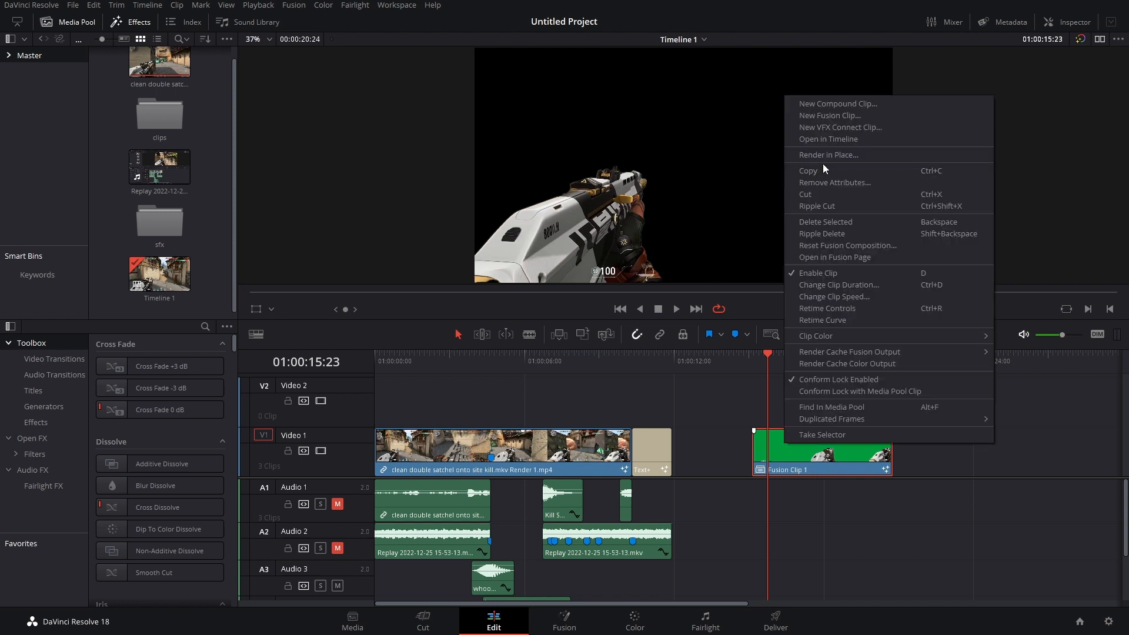
{"action": "left_click", "coordinate": [828, 155]}
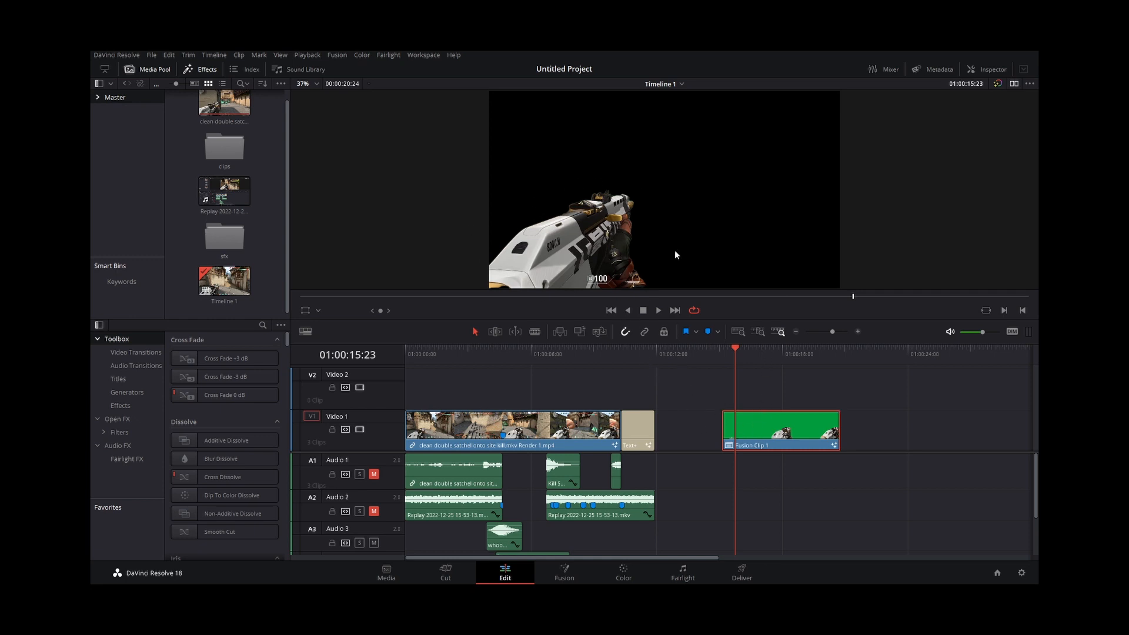
{"action": "right_click", "coordinate": [749, 428]}
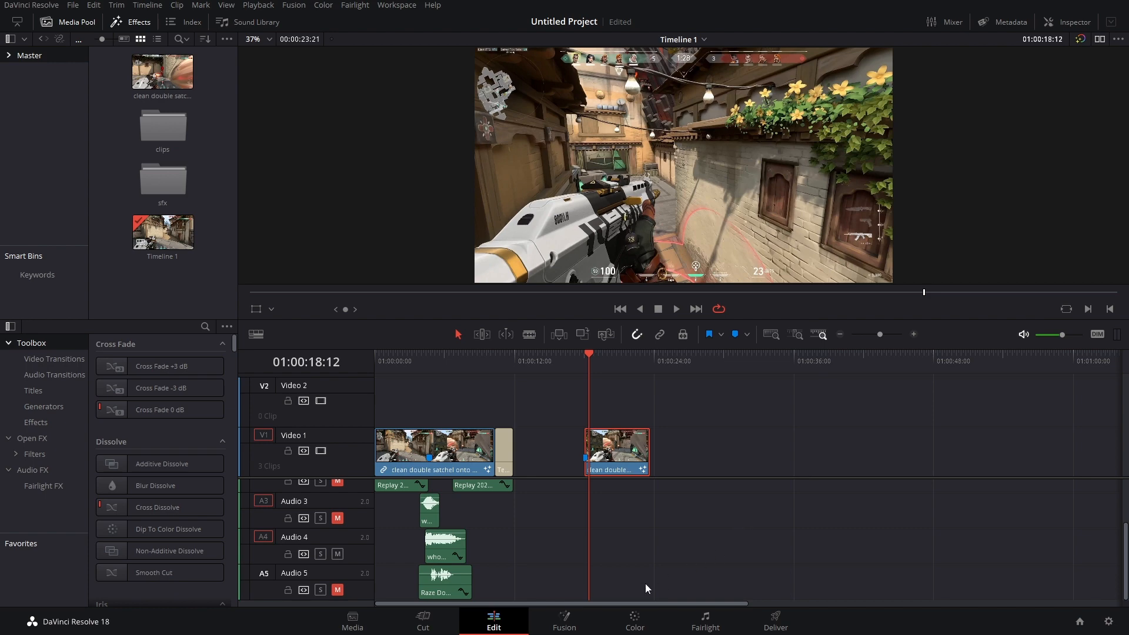
Open the selected gameplay clip on the Fusion page and insert a Magic Mask node after MediaIn1
{"action": "left_click", "coordinate": [565, 621]}
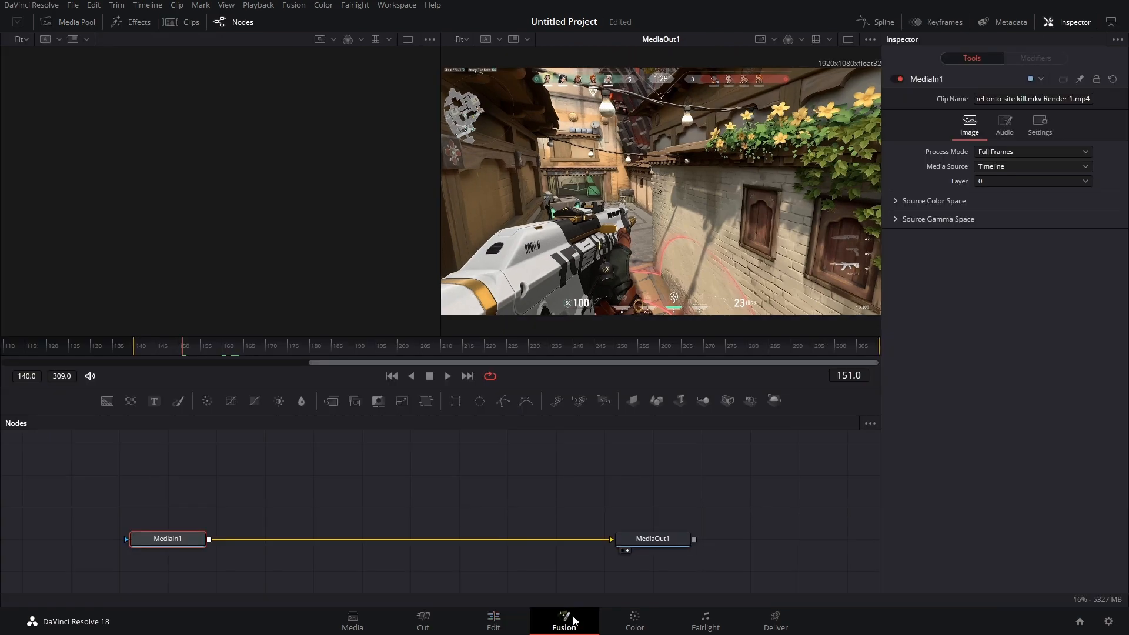
{"action": "key", "text": "shift+space"}
{"action": "type", "text": "mag"}
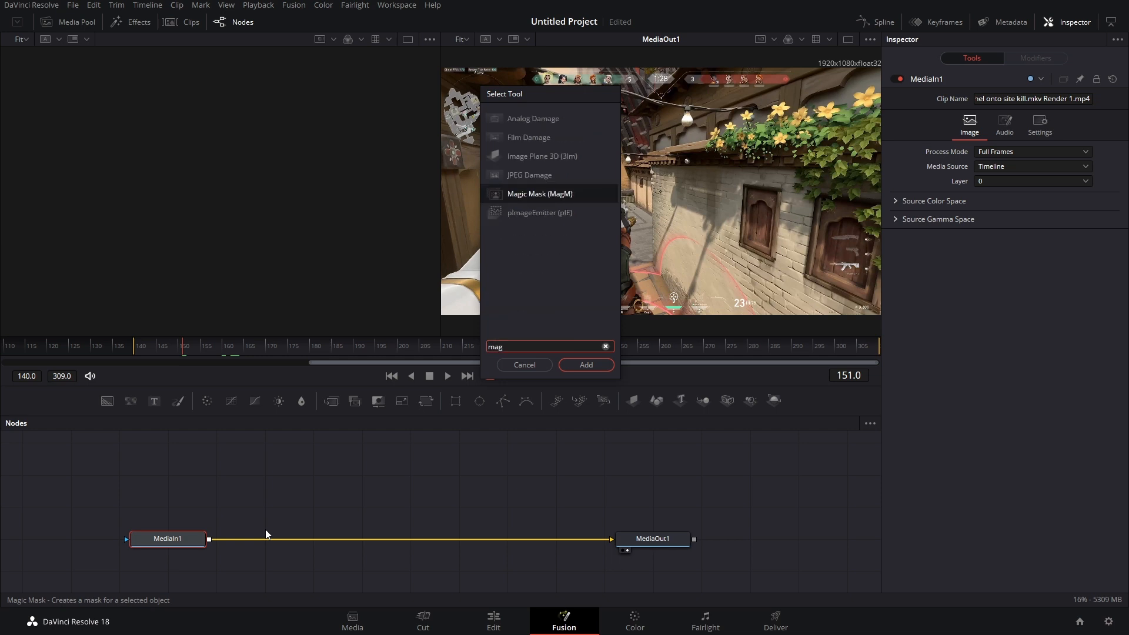
{"action": "key", "text": "Return"}
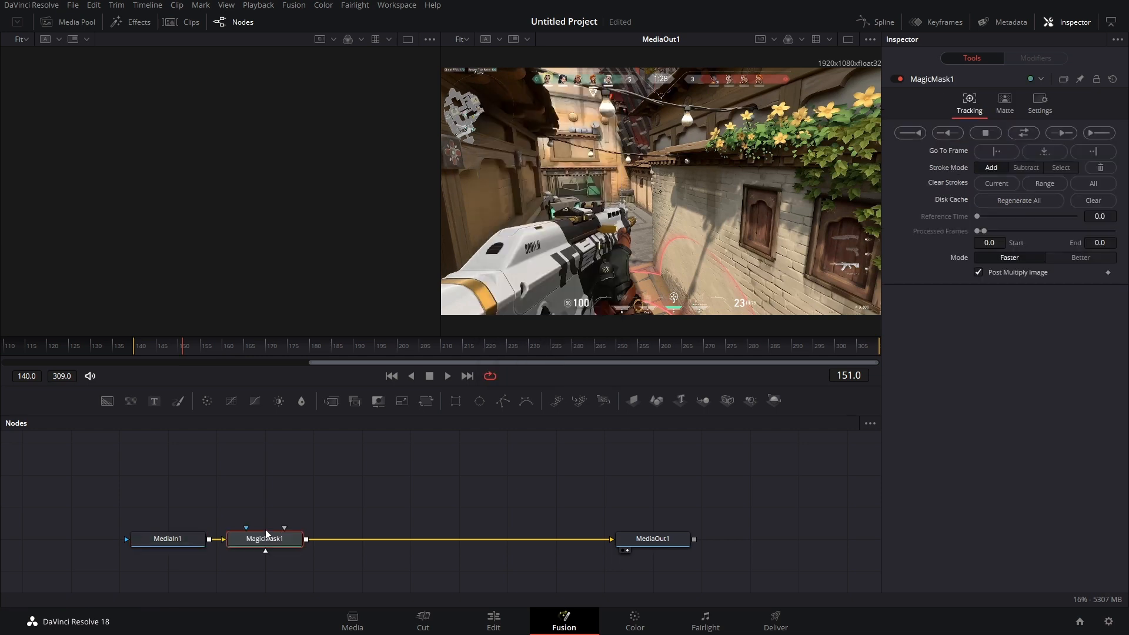
Load MediaIn1 in the first viewer and set the Magic Mask's mode to Better
{"action": "left_click", "coordinate": [184, 540]}
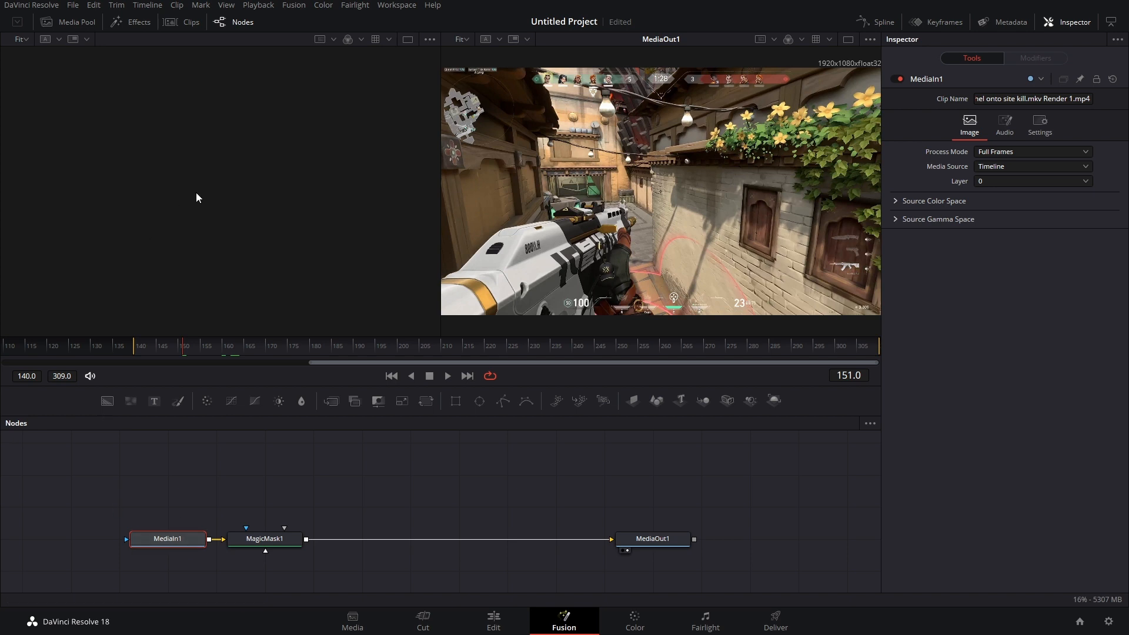
{"action": "key", "text": "1"}
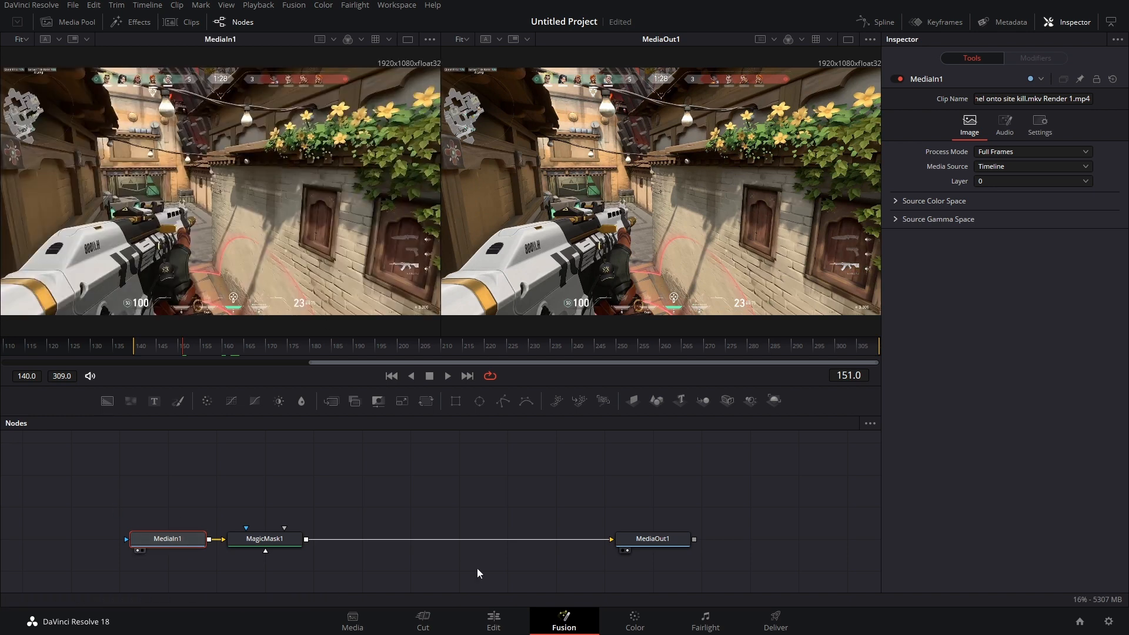
{"action": "left_click", "coordinate": [265, 544]}
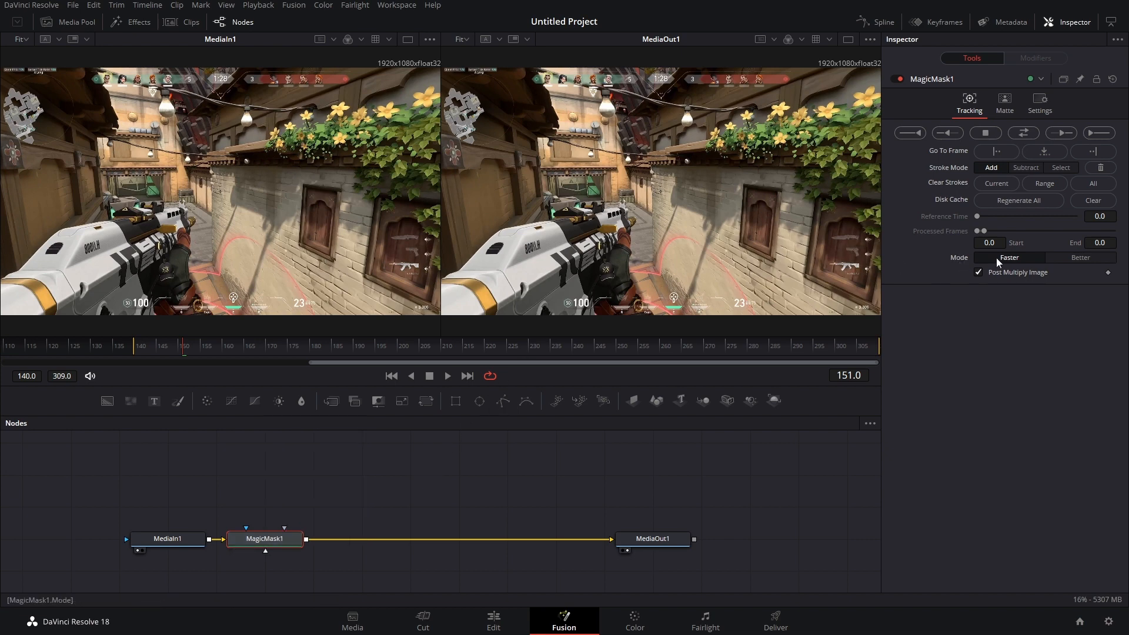
{"action": "left_click", "coordinate": [1076, 264]}
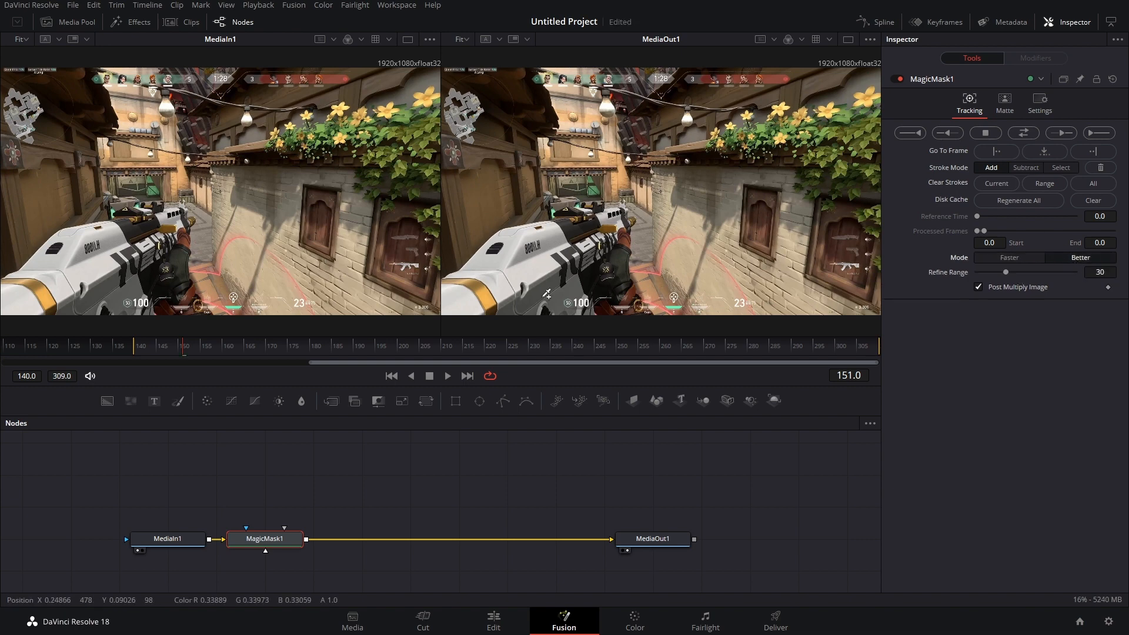
Paint a Magic Mask Add stroke along the rifle and down to the arm, and reset the node
{"action": "mouse_move", "coordinate": [462, 286]}
{"action": "left_mouse_down"}
{"action": "mouse_move", "coordinate": [515, 233]}
{"action": "mouse_move", "coordinate": [562, 225]}
{"action": "mouse_move", "coordinate": [584, 203]}
{"action": "mouse_move", "coordinate": [616, 204]}
{"action": "mouse_move", "coordinate": [630, 206]}
{"action": "mouse_move", "coordinate": [630, 220]}
{"action": "mouse_move", "coordinate": [563, 268]}
{"action": "mouse_move", "coordinate": [624, 308]}
{"action": "left_mouse_up"}
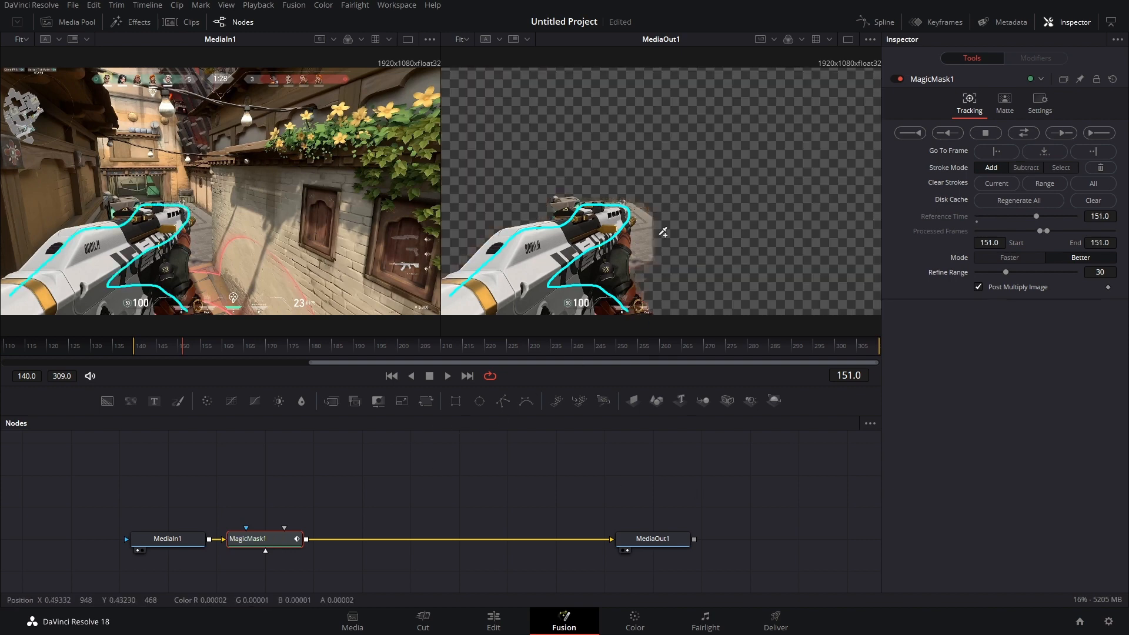
{"action": "left_click", "coordinate": [1112, 78]}
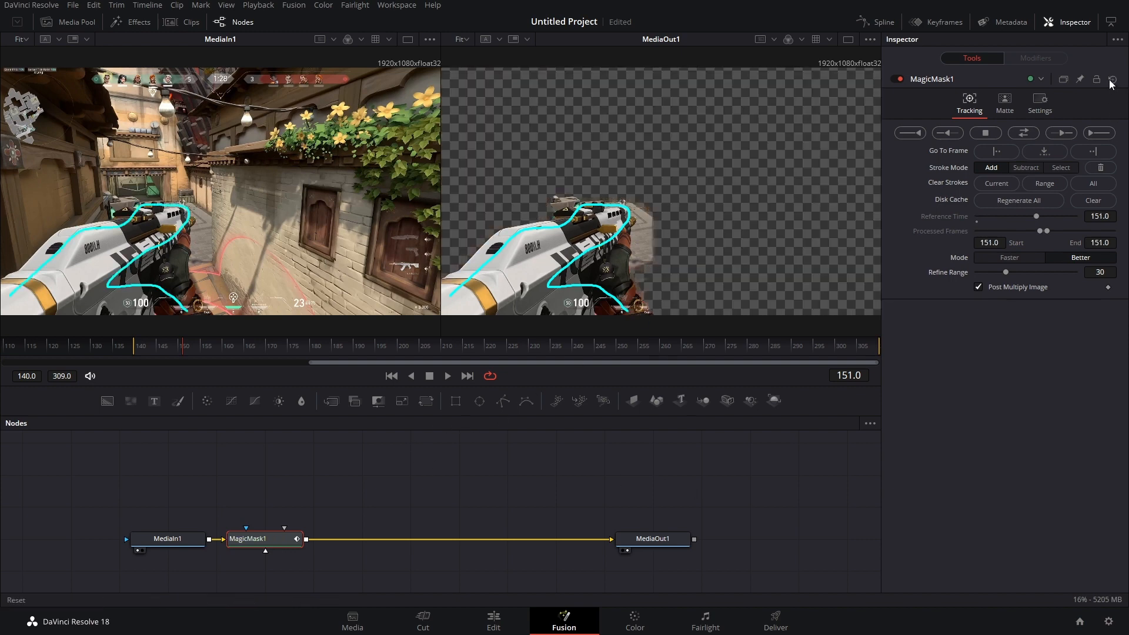
Paint Magic Mask Add strokes along the rifle and forearm, and a Subtract stroke over the background above the sight
{"action": "mouse_move", "coordinate": [469, 296]}
{"action": "left_mouse_down"}
{"action": "mouse_move", "coordinate": [607, 211]}
{"action": "mouse_move", "coordinate": [624, 215]}
{"action": "mouse_move", "coordinate": [579, 270]}
{"action": "mouse_move", "coordinate": [607, 289]}
{"action": "left_mouse_up"}
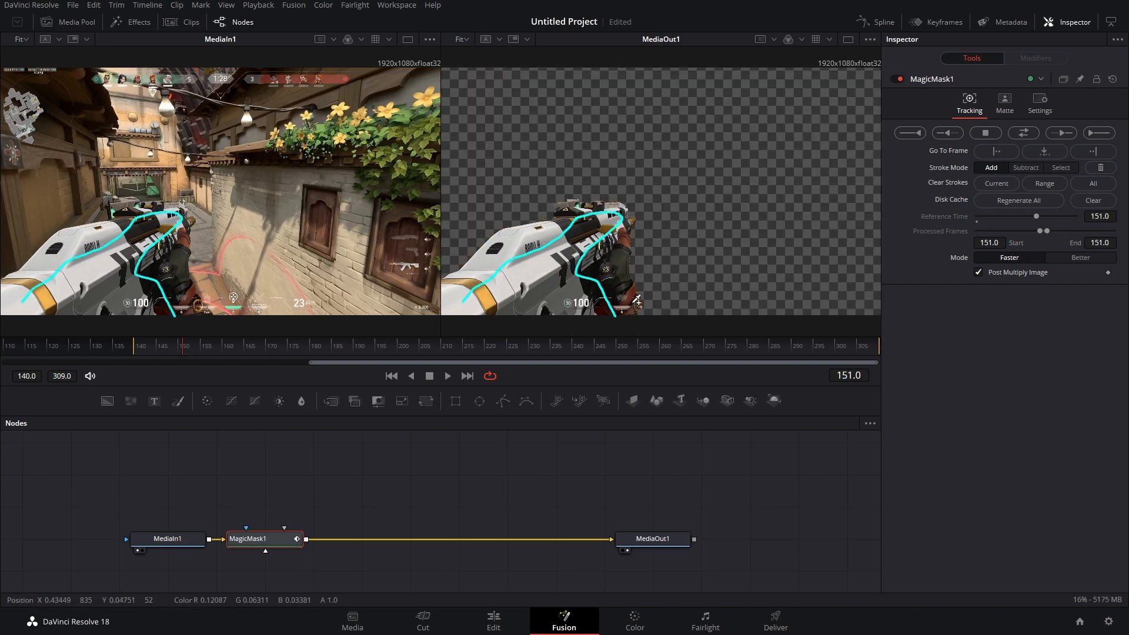
{"action": "left_click_drag", "start_coordinate": [633, 303], "coordinate": [657, 331]}
{"action": "left_click", "coordinate": [1014, 168]}
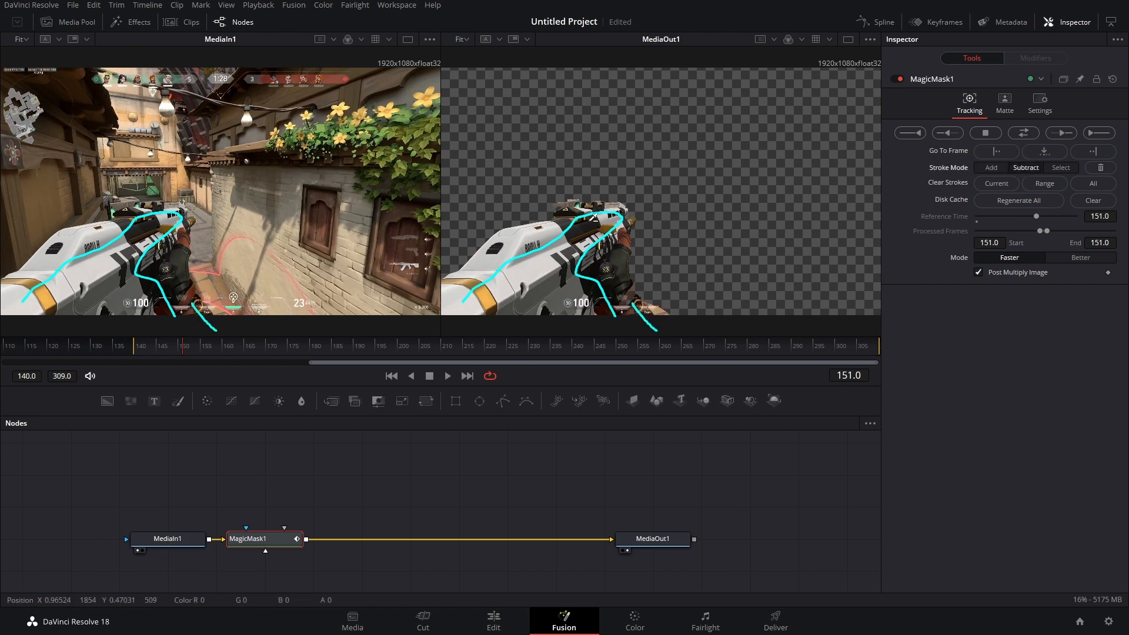
{"action": "left_click_drag", "start_coordinate": [549, 206], "coordinate": [572, 202]}
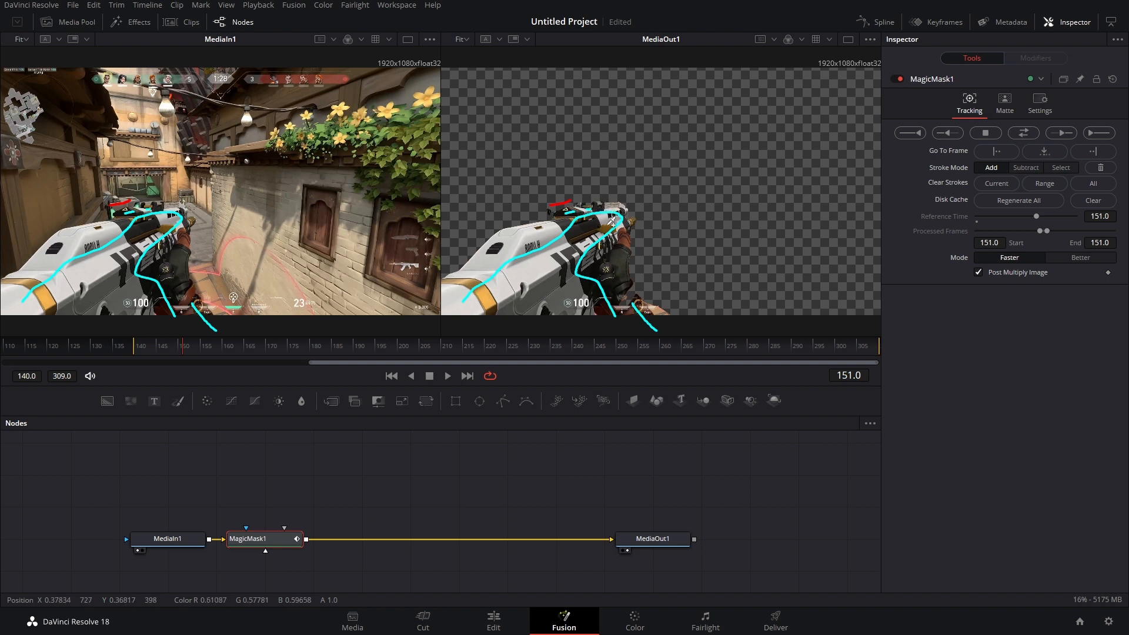
Set the Magic Mask's mode to Better and track the mask both forward and backward
{"action": "left_click", "coordinate": [1081, 257]}
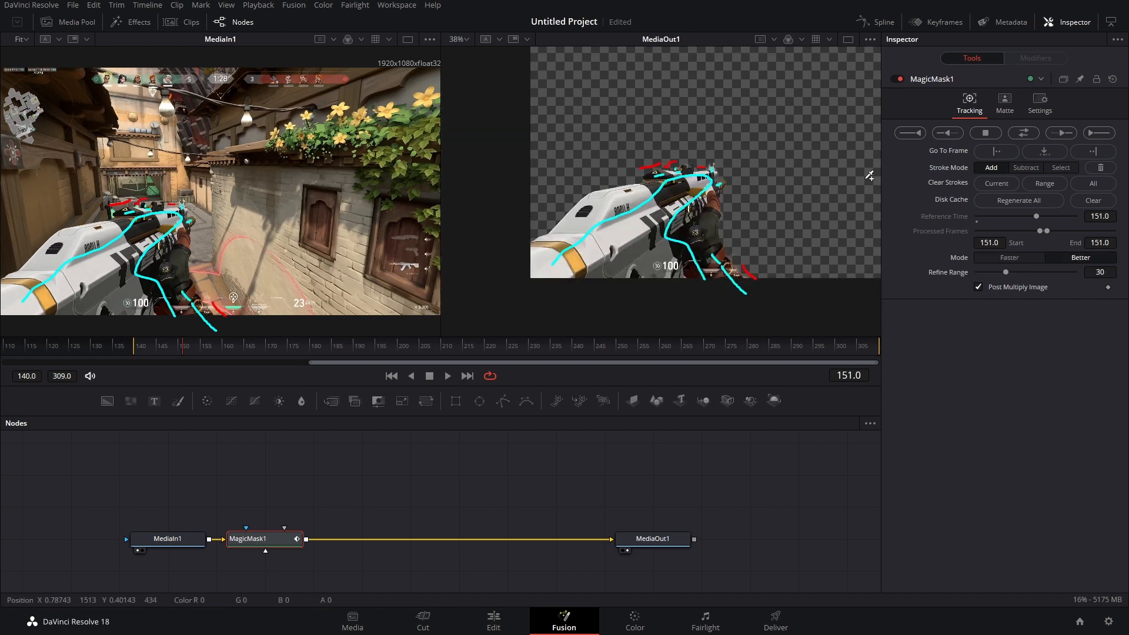
{"action": "left_click", "coordinate": [1024, 133]}
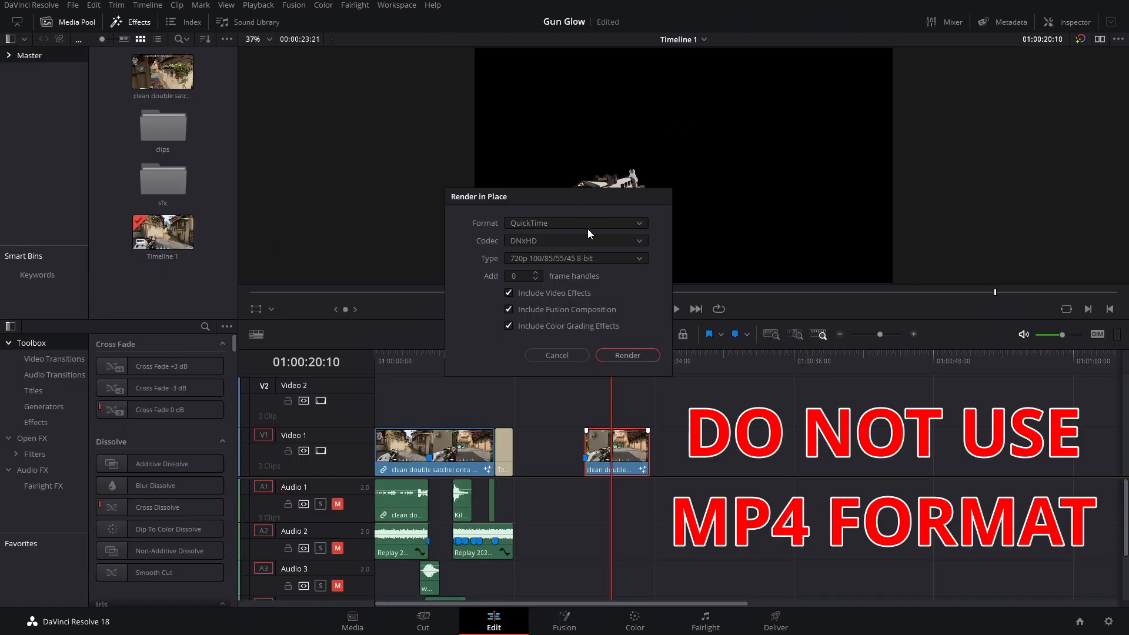
Render the masked rifle clip in place using the MP4 format with the H.264 codec
{"action": "left_click", "coordinate": [589, 225]}
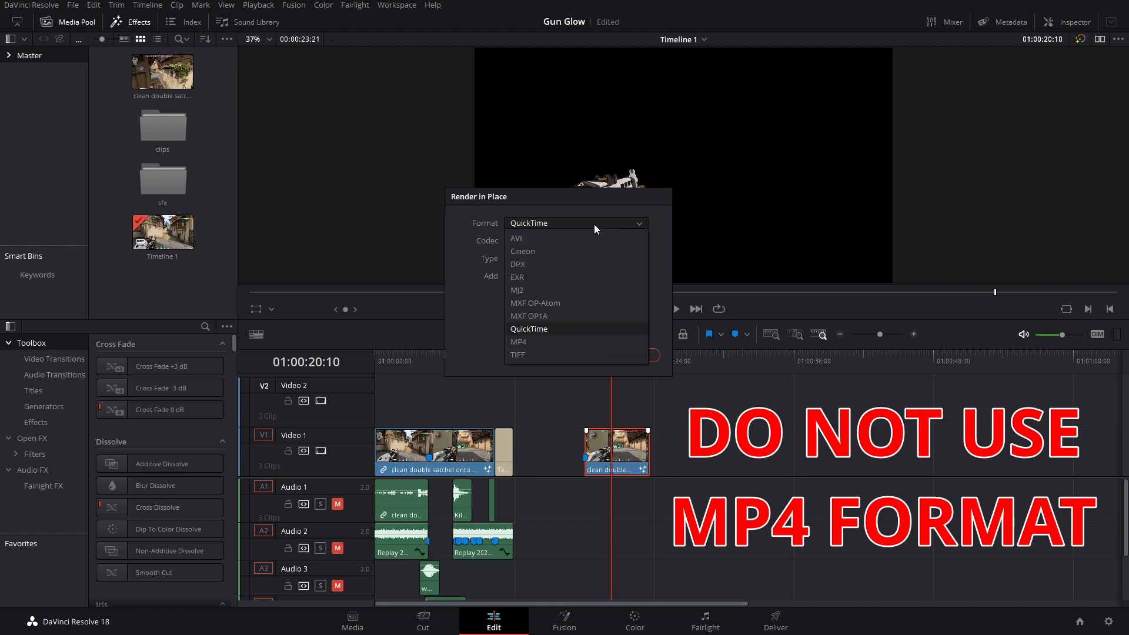
{"action": "left_click", "coordinate": [524, 343]}
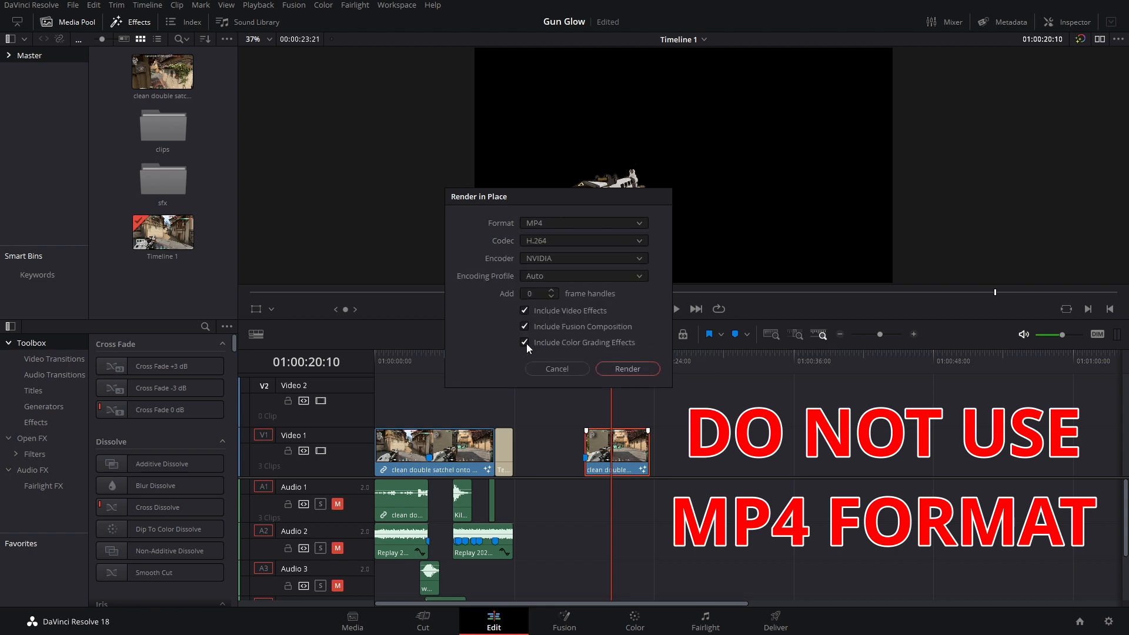
{"action": "left_click", "coordinate": [626, 368]}
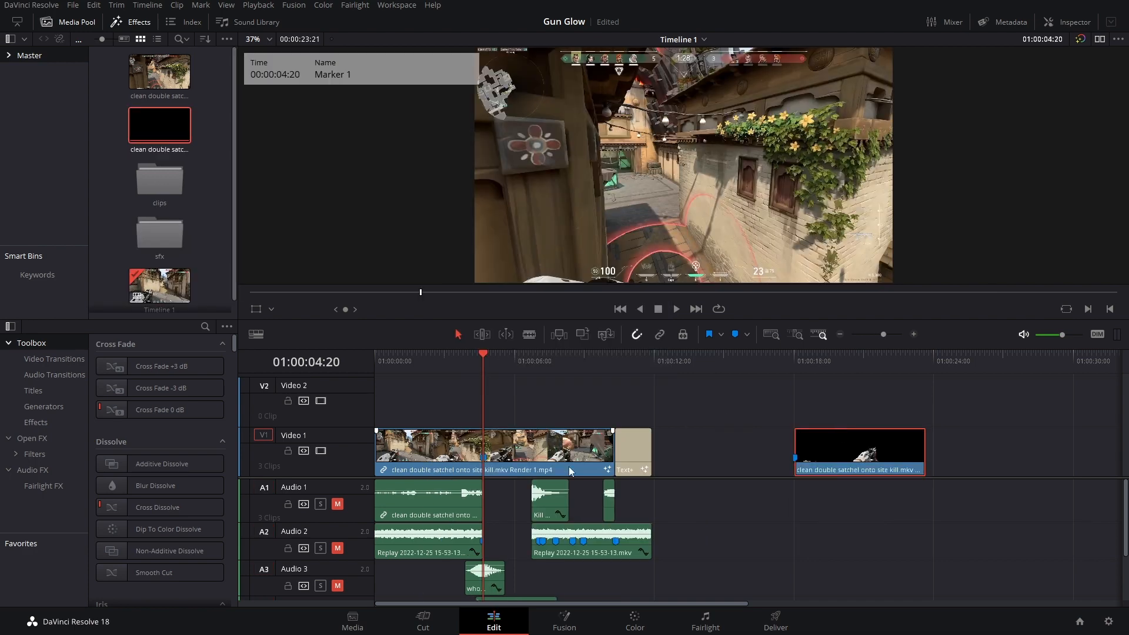
Split the gameplay clip at 01:00:04:20, place the rendered rifle clip above its second part on Video 2, and check the composite
{"action": "left_click", "coordinate": [487, 447]}
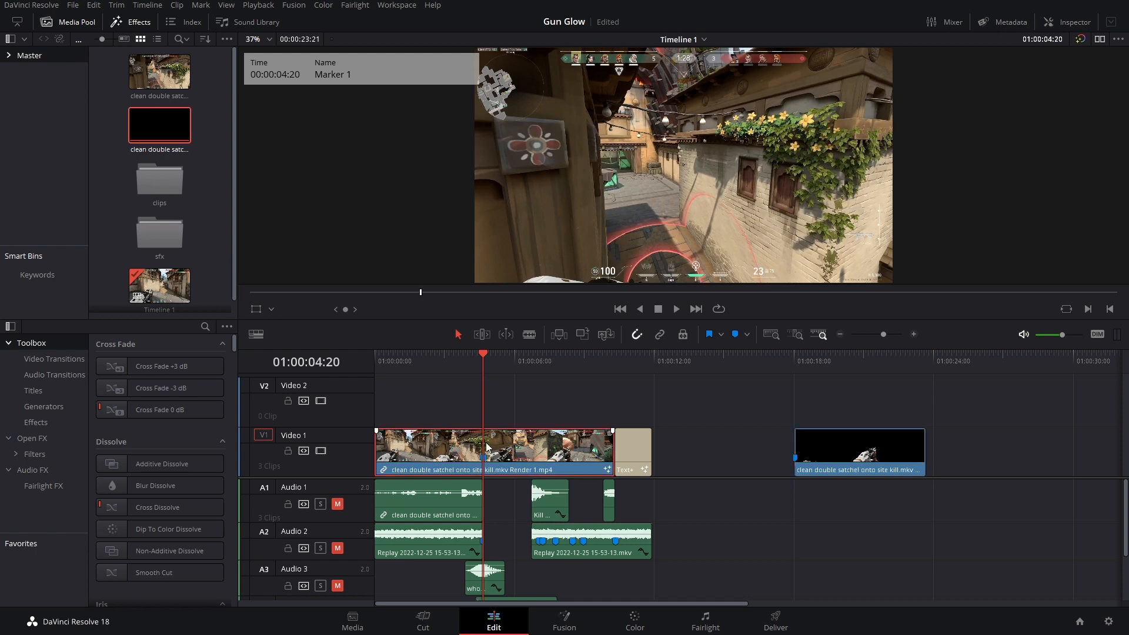
{"action": "key", "text": "b"}
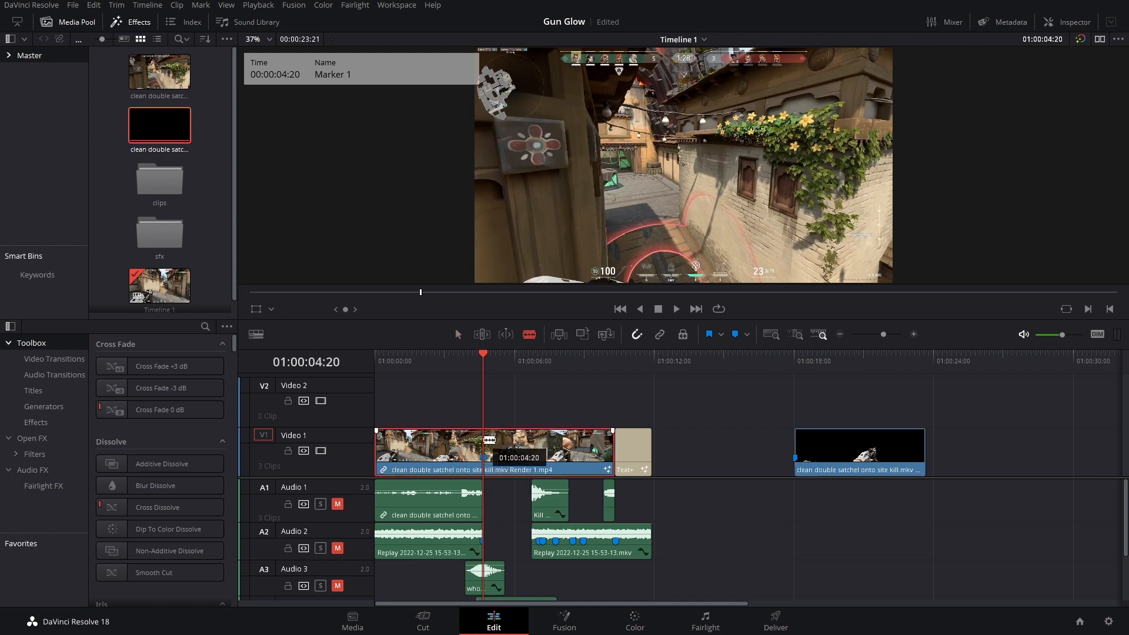
{"action": "left_click", "coordinate": [483, 448]}
{"action": "key", "text": "a"}
{"action": "left_click", "coordinate": [844, 454]}
{"action": "left_click_drag", "start_coordinate": [844, 454], "coordinate": [531, 415]}
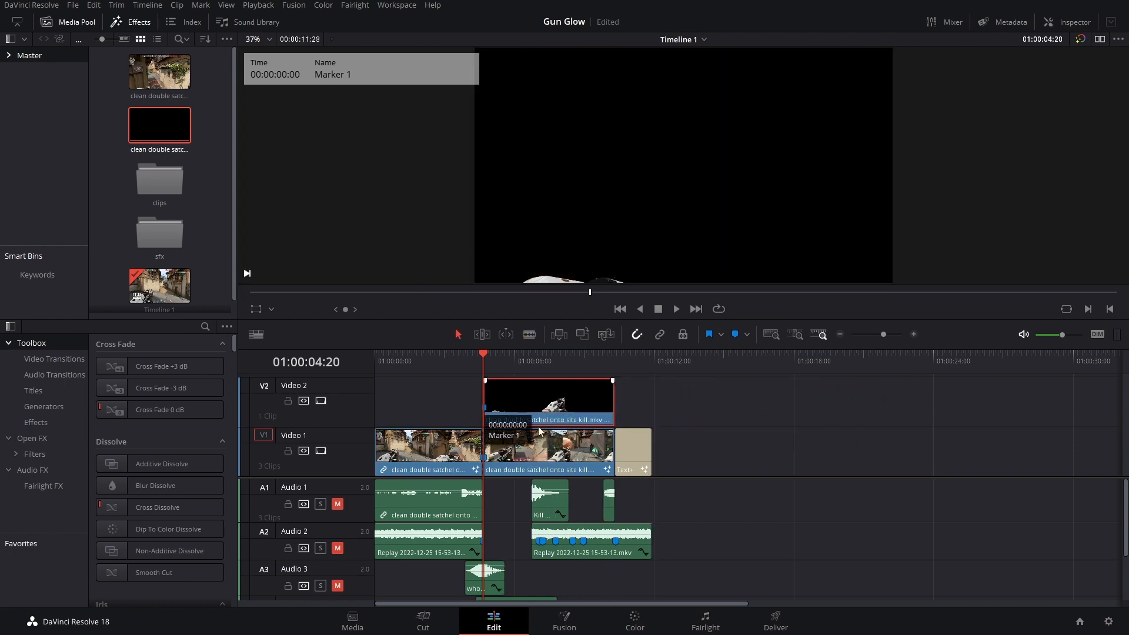
{"action": "key", "text": "End"}
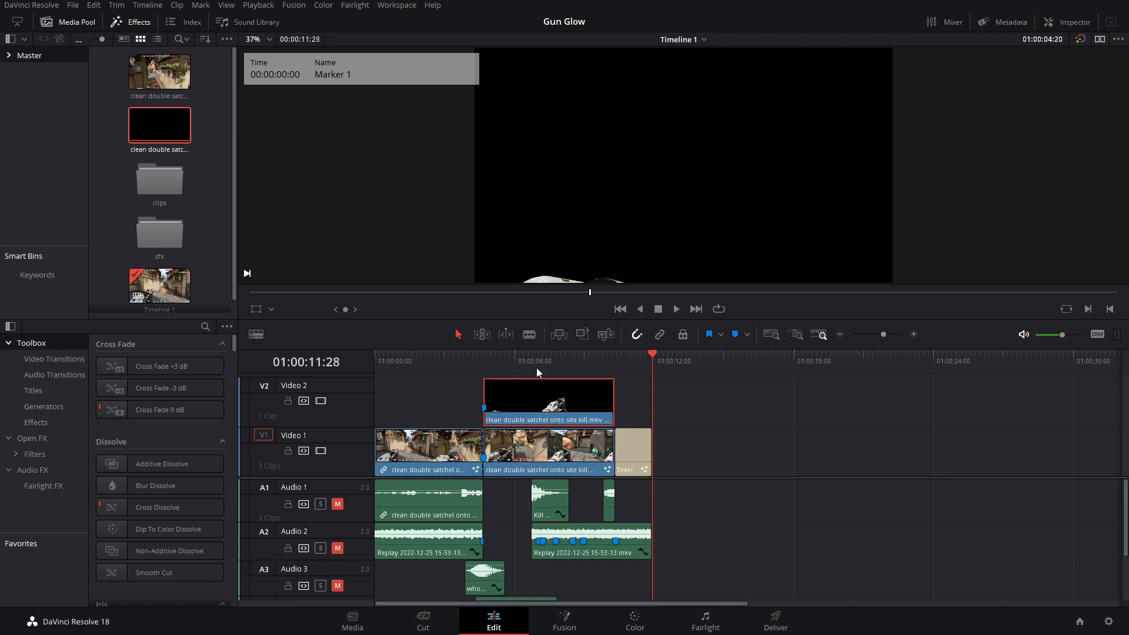
{"action": "left_click", "coordinate": [504, 363]}
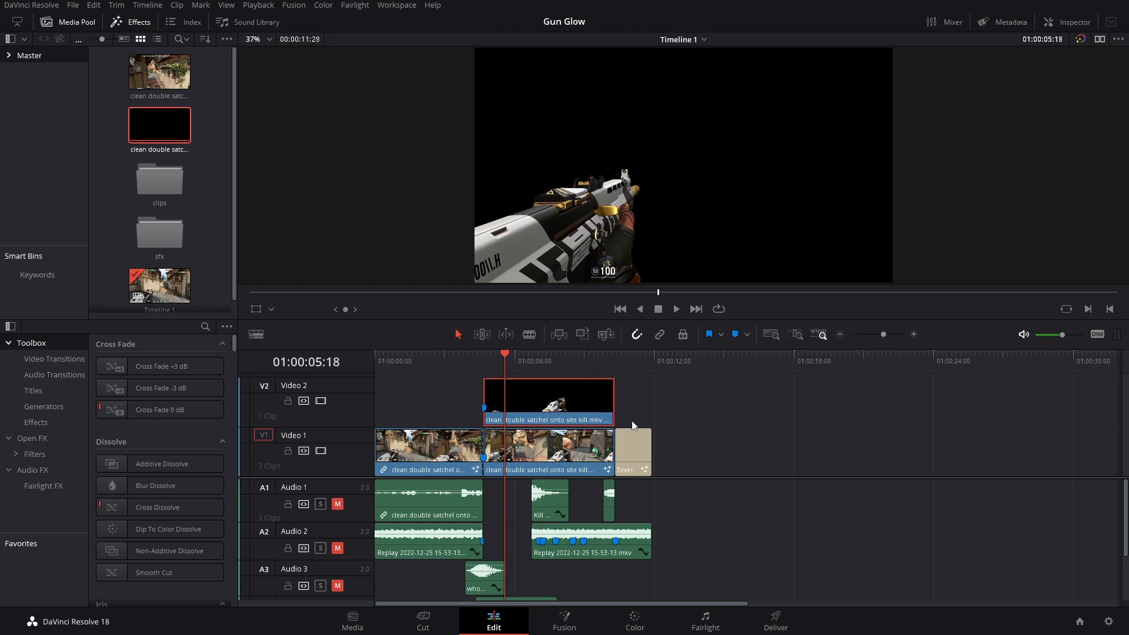
Undo the rifle clip's placement, the gameplay clip split and the MP4 render
{"action": "left_click_drag", "start_coordinate": [584, 382], "coordinate": [896, 433]}
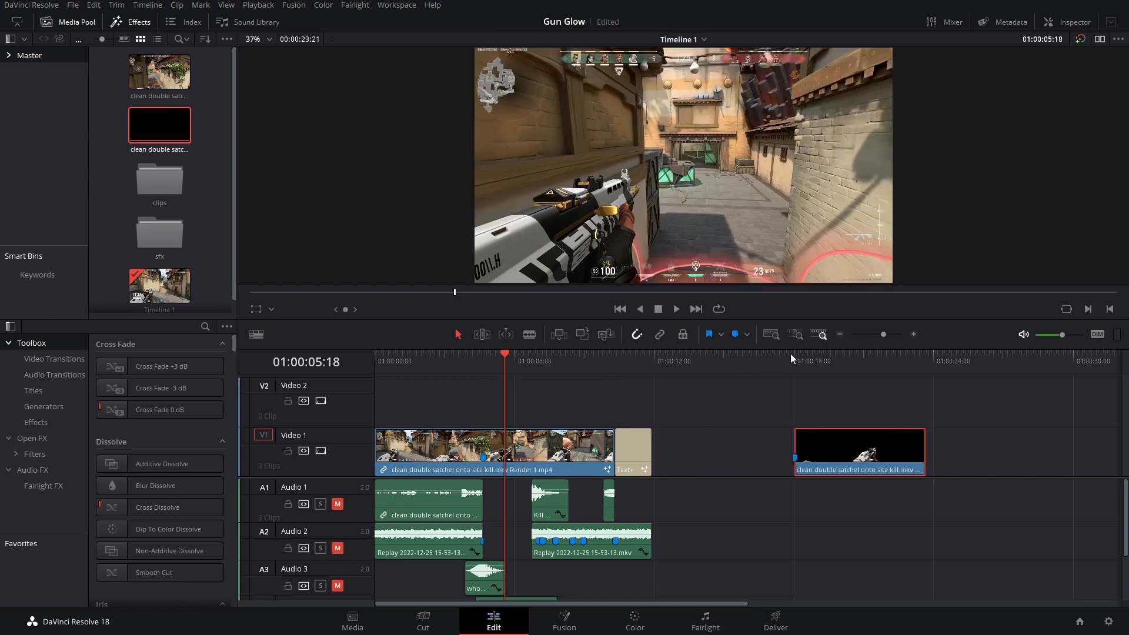
{"action": "left_click", "coordinate": [807, 356]}
{"action": "key", "text": "ctrl+z"}
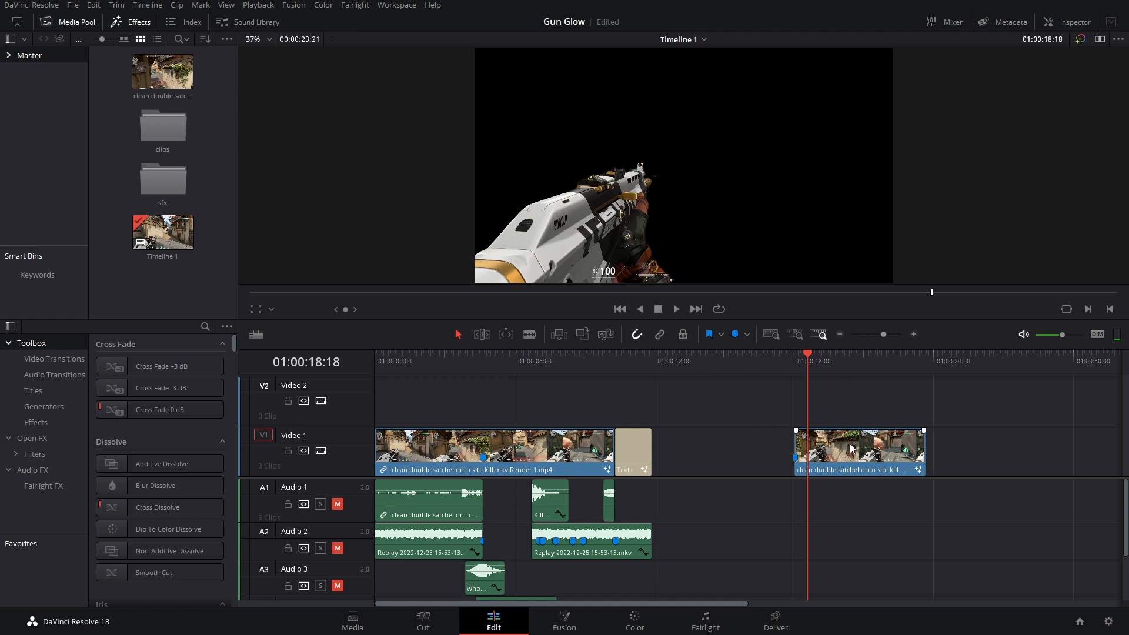
Render the masked rifle clip in place as QuickTime with the DNxHR codec and type DNxHR 444 12-bit
{"action": "right_click", "coordinate": [851, 448]}
{"action": "left_click", "coordinate": [895, 121]}
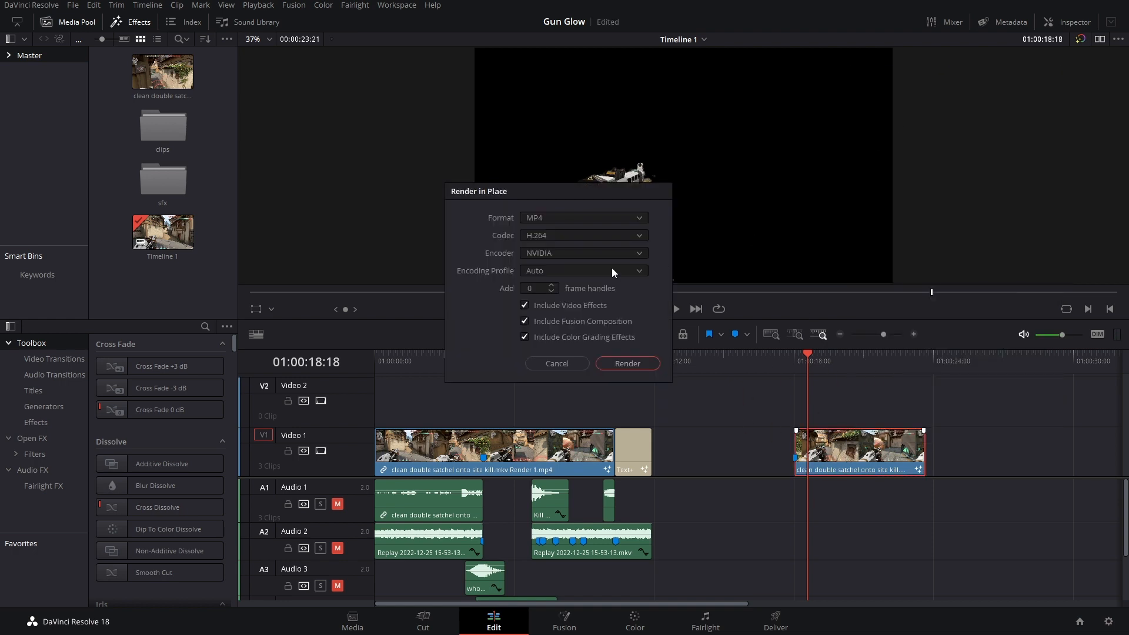
{"action": "left_click", "coordinate": [587, 217]}
{"action": "left_click", "coordinate": [566, 326]}
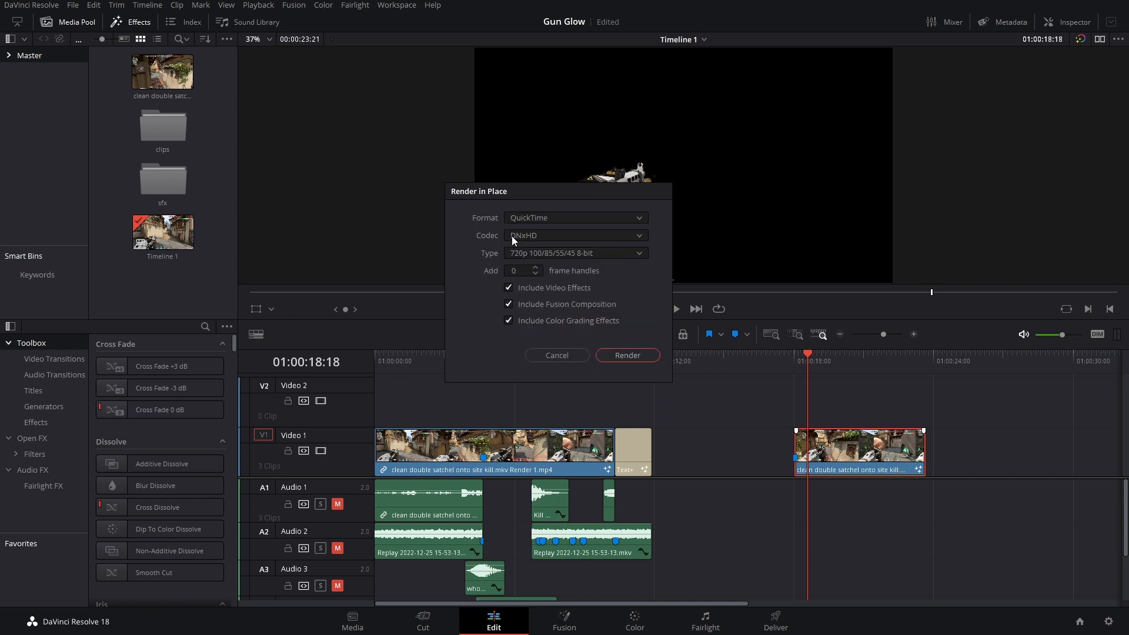
{"action": "left_click", "coordinate": [521, 235]}
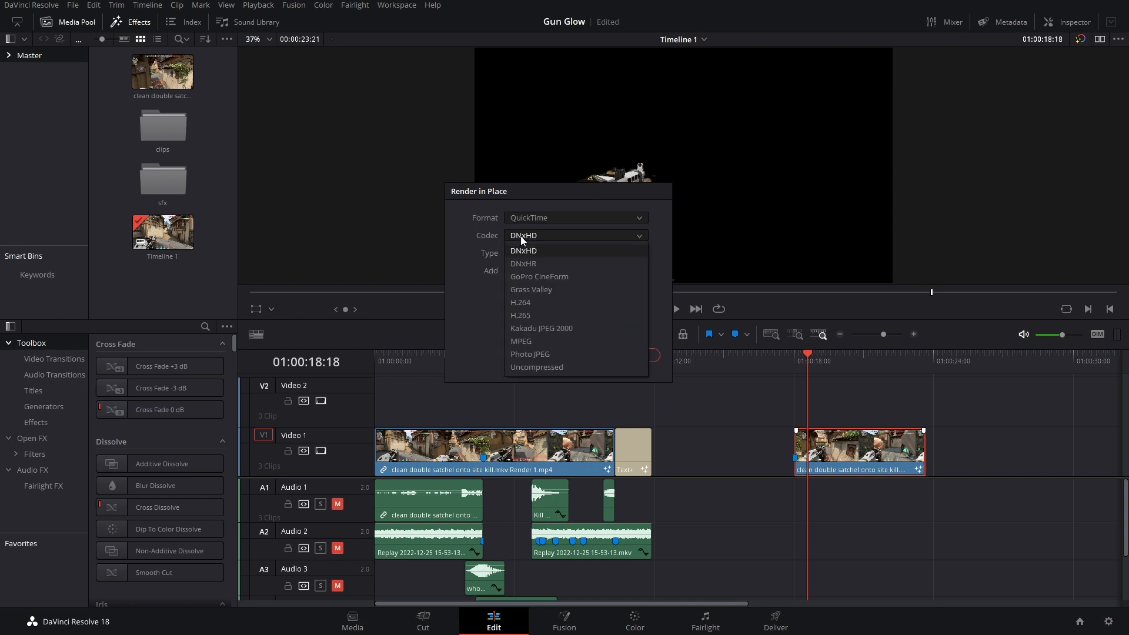
{"action": "left_click", "coordinate": [528, 267]}
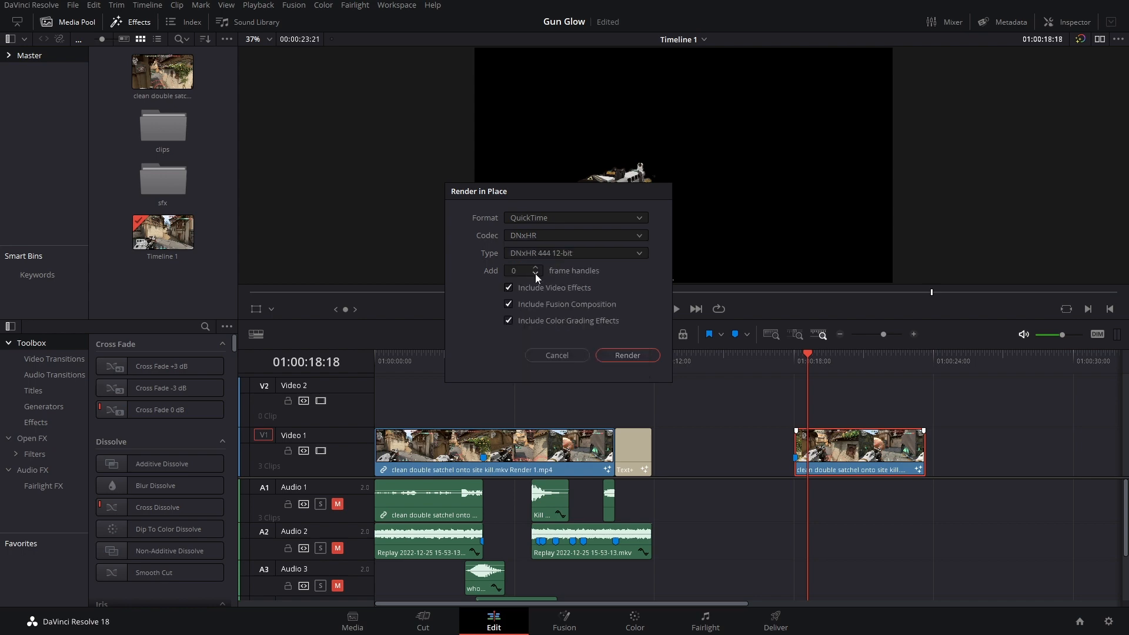
{"action": "left_click", "coordinate": [619, 355]}
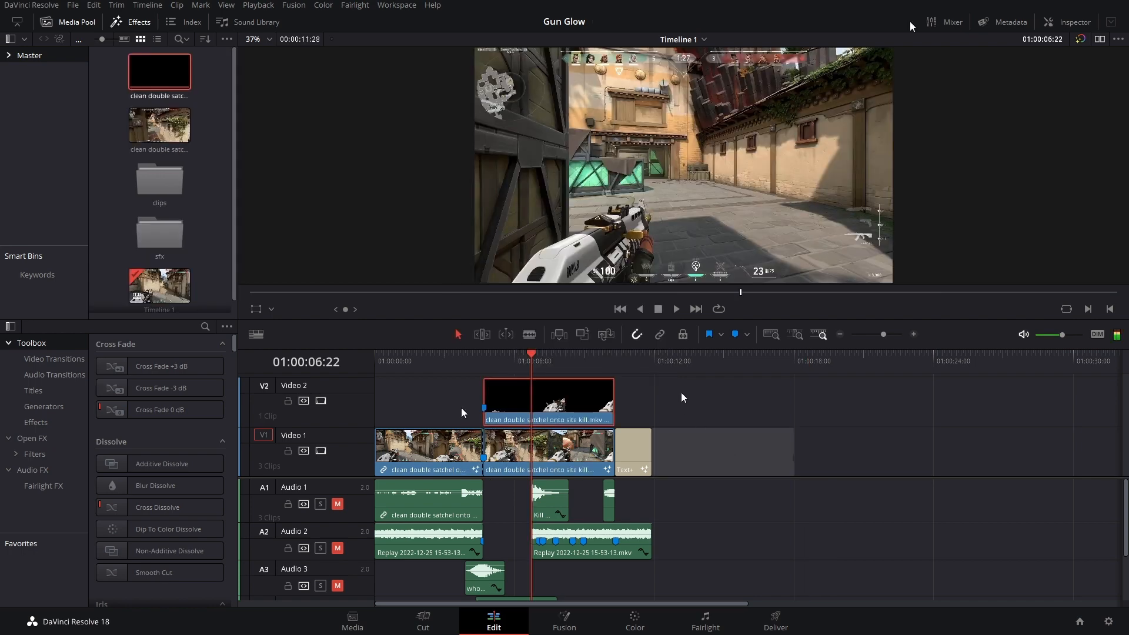
Place the rendered rifle clip on Video 2 above the second gameplay segment and check the overlay at 01:00:05:18
{"action": "key", "text": "shift+5"}
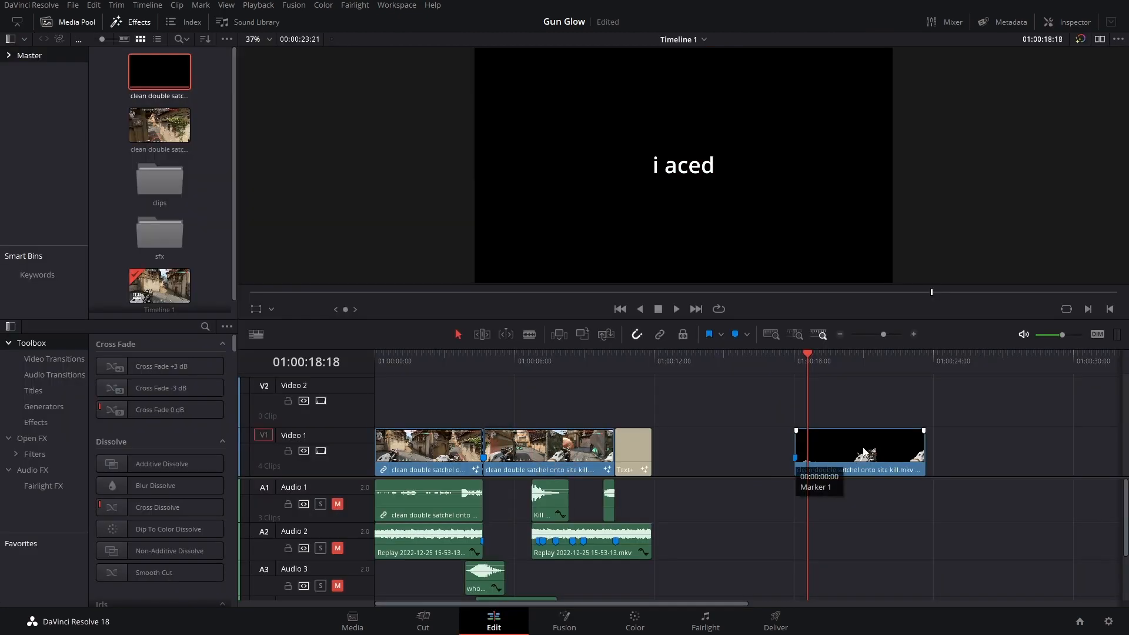
{"action": "left_click_drag", "start_coordinate": [868, 404], "coordinate": [556, 405]}
{"action": "left_click", "coordinate": [504, 356]}
{"action": "mouse_move", "coordinate": [516, 373]}
{"action": "left_mouse_down"}
{"action": "mouse_move", "coordinate": [531, 372]}
{"action": "mouse_move", "coordinate": [504, 374]}
{"action": "left_mouse_up"}
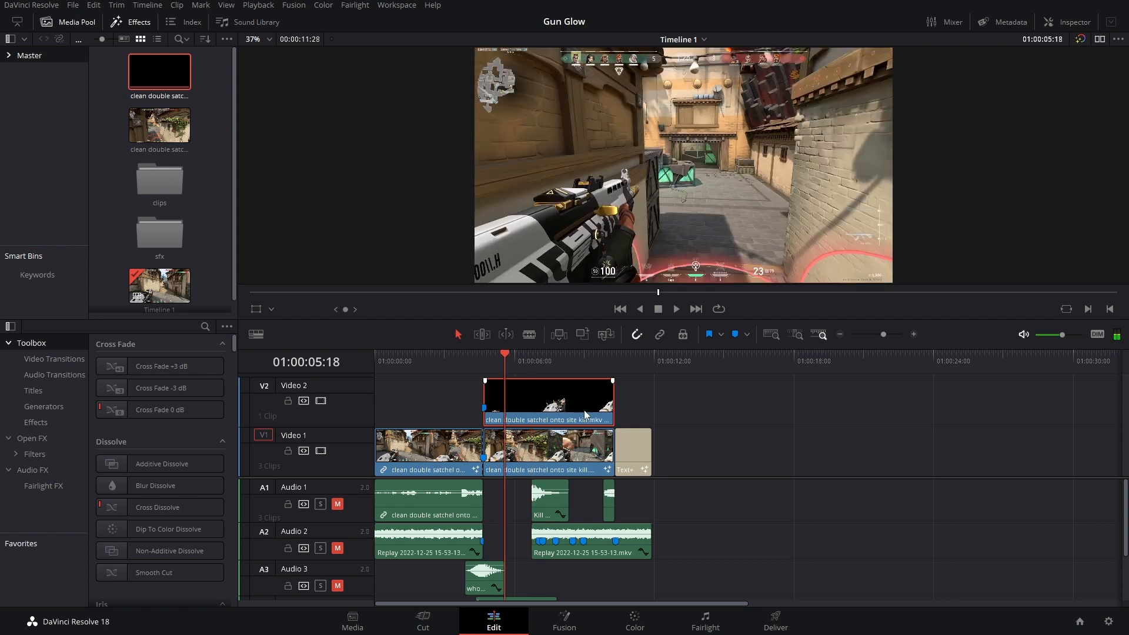
Combine the rifle clip and the gameplay segment beneath it into a new Fusion clip and open it on the Fusion page
{"action": "right_click", "coordinate": [560, 410]}
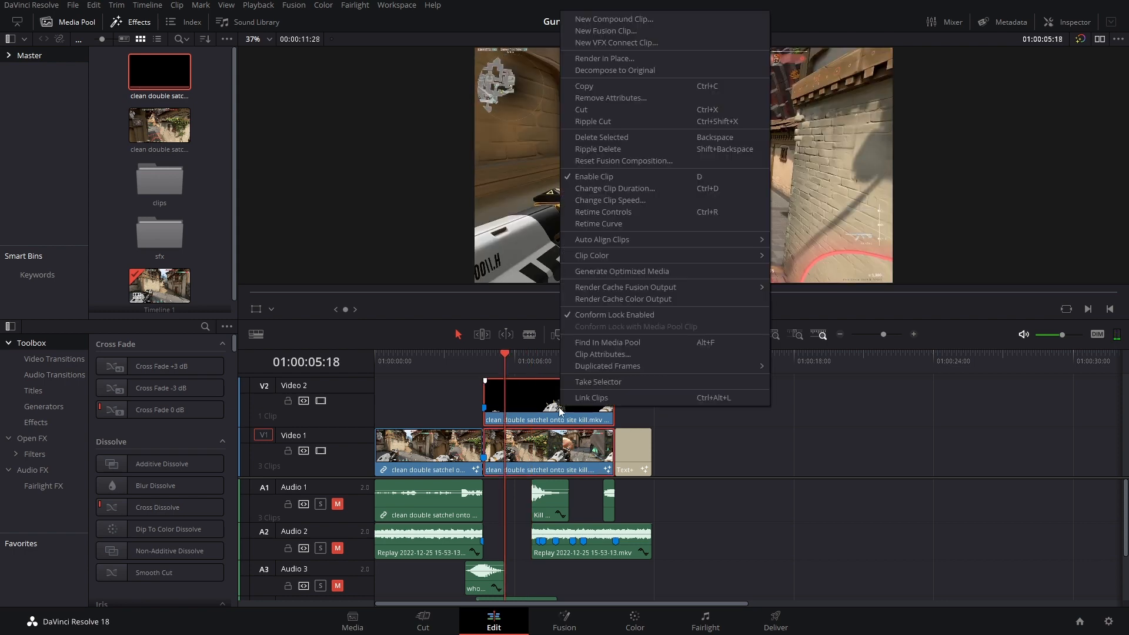
{"action": "left_click", "coordinate": [623, 32]}
{"action": "left_click", "coordinate": [564, 621]}
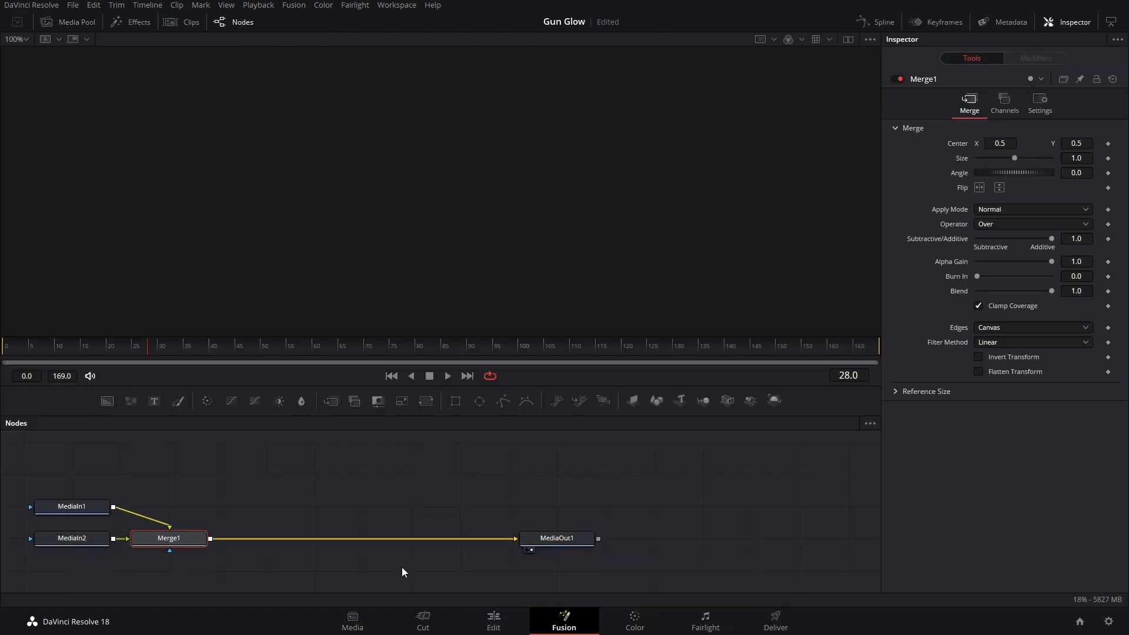
Arrange MediaIn2 above Merge1 and show it beside MediaOut1 in dual viewers
{"action": "left_click_drag", "start_coordinate": [74, 507], "coordinate": [377, 487]}
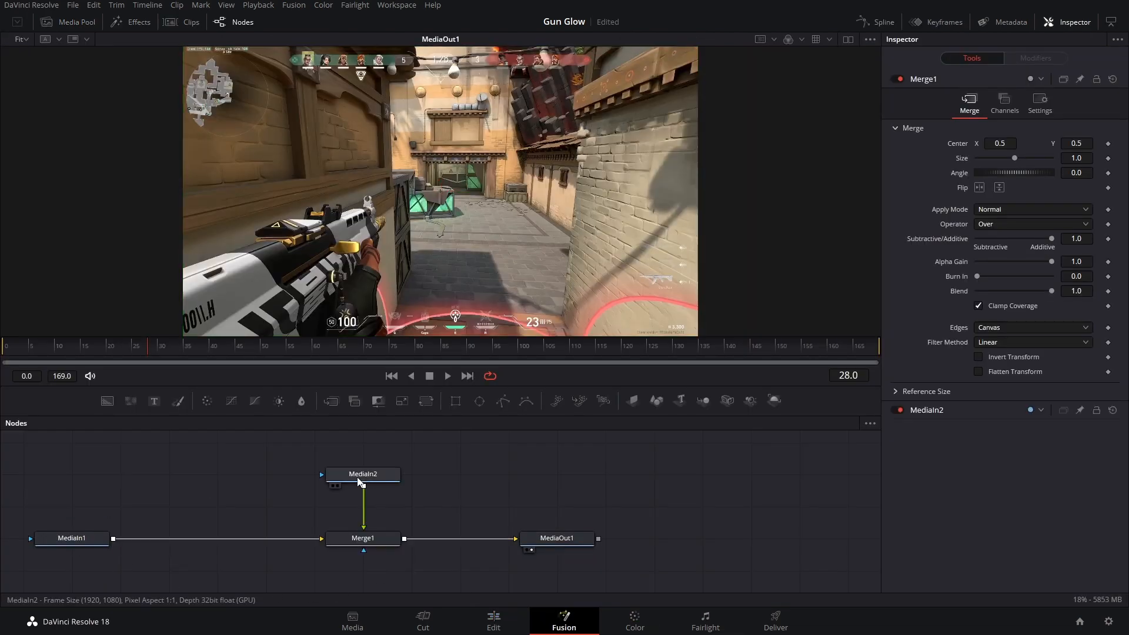
{"action": "left_click", "coordinate": [360, 481]}
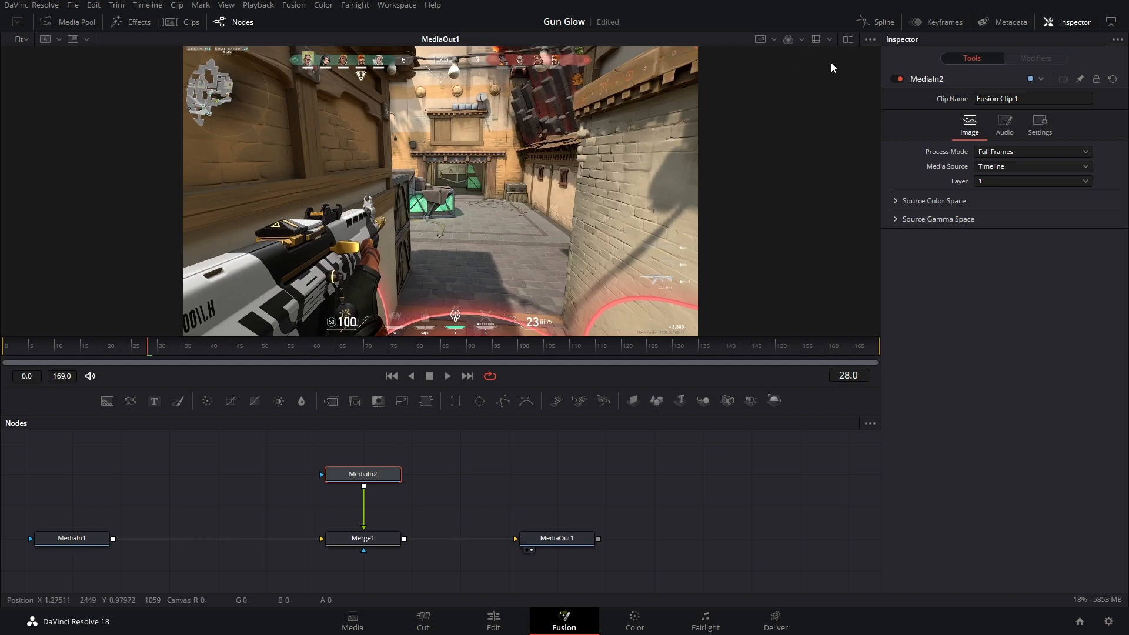
{"action": "left_click", "coordinate": [849, 40]}
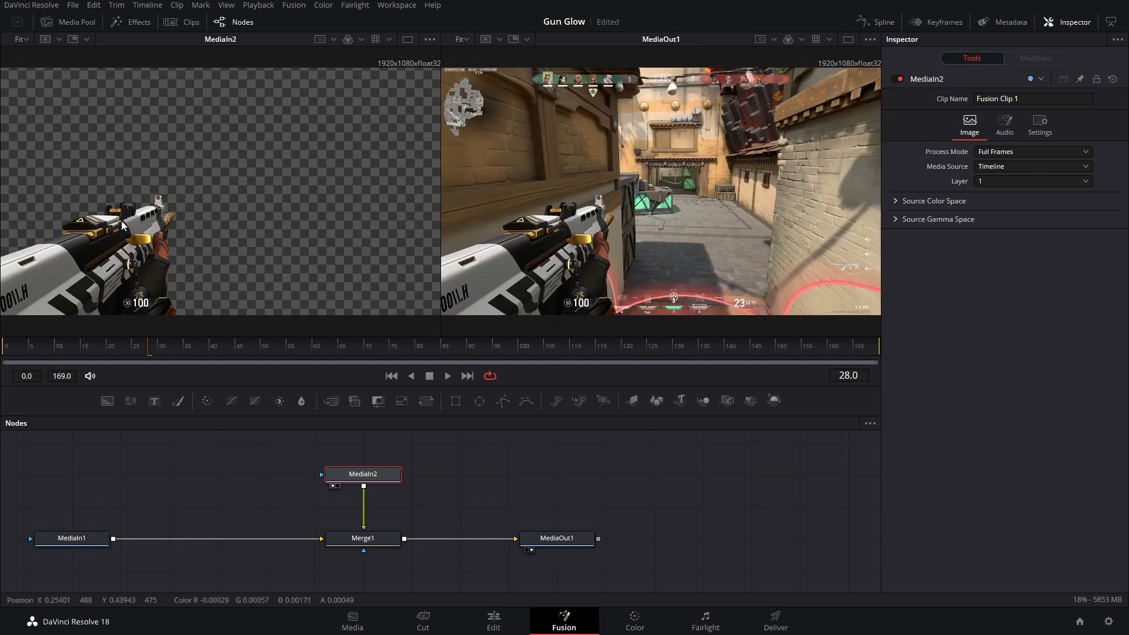
{"action": "left_click_drag", "start_coordinate": [533, 330], "coordinate": [591, 307]}
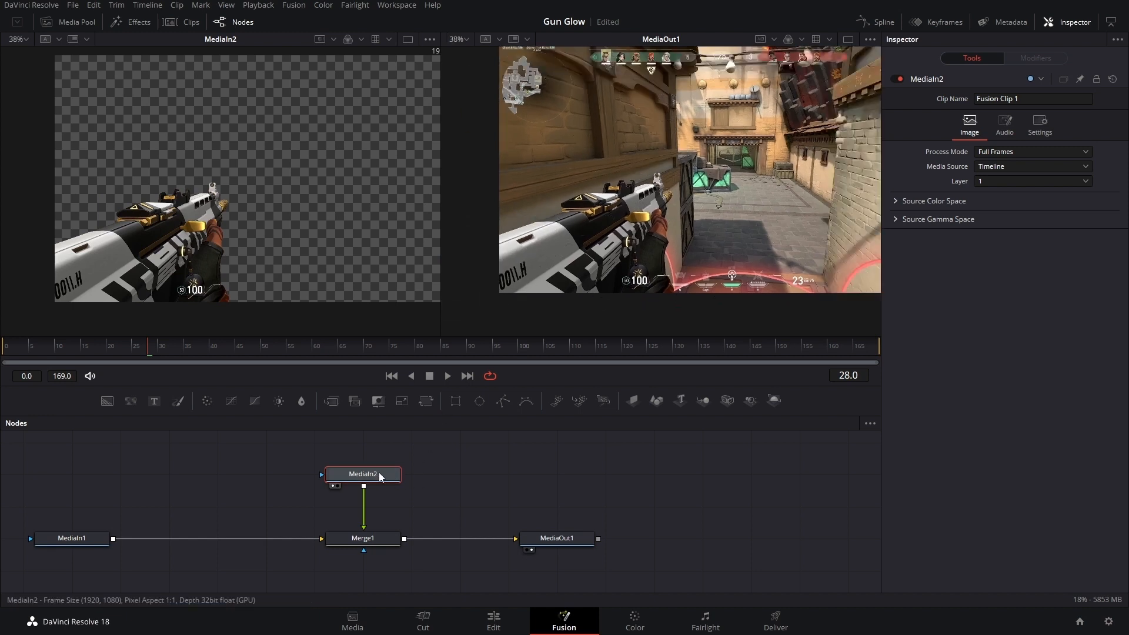
Move MediaIn2 higher and insert an Edge Detect node between it and Merge1
{"action": "left_click_drag", "start_coordinate": [382, 474], "coordinate": [381, 457]}
{"action": "key", "text": "shift+space"}
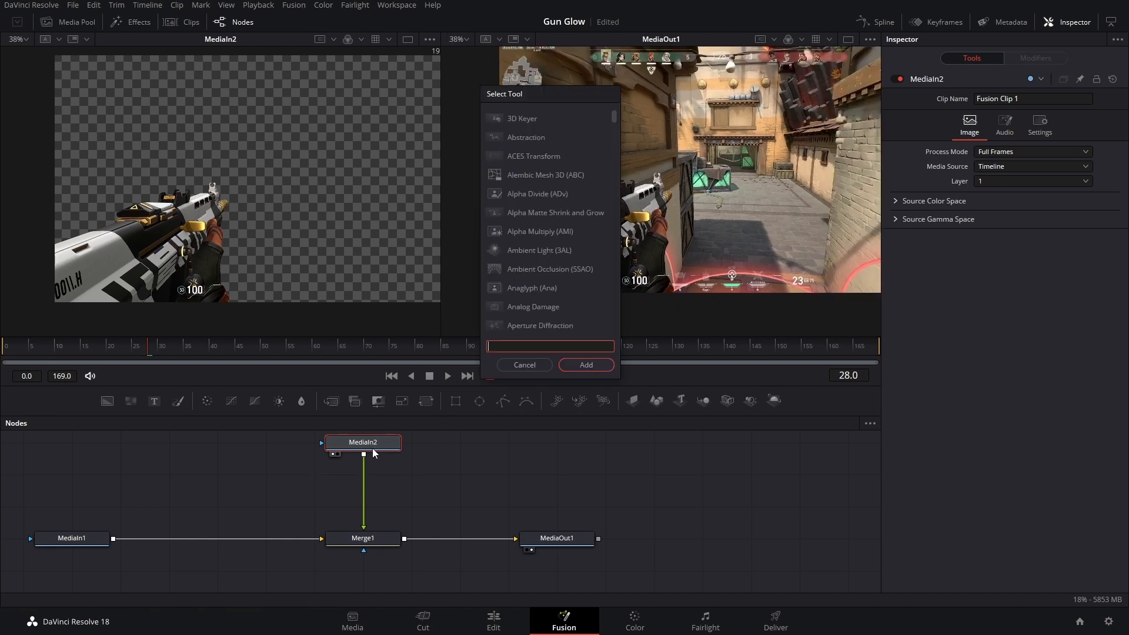
{"action": "type", "text": "ed"}
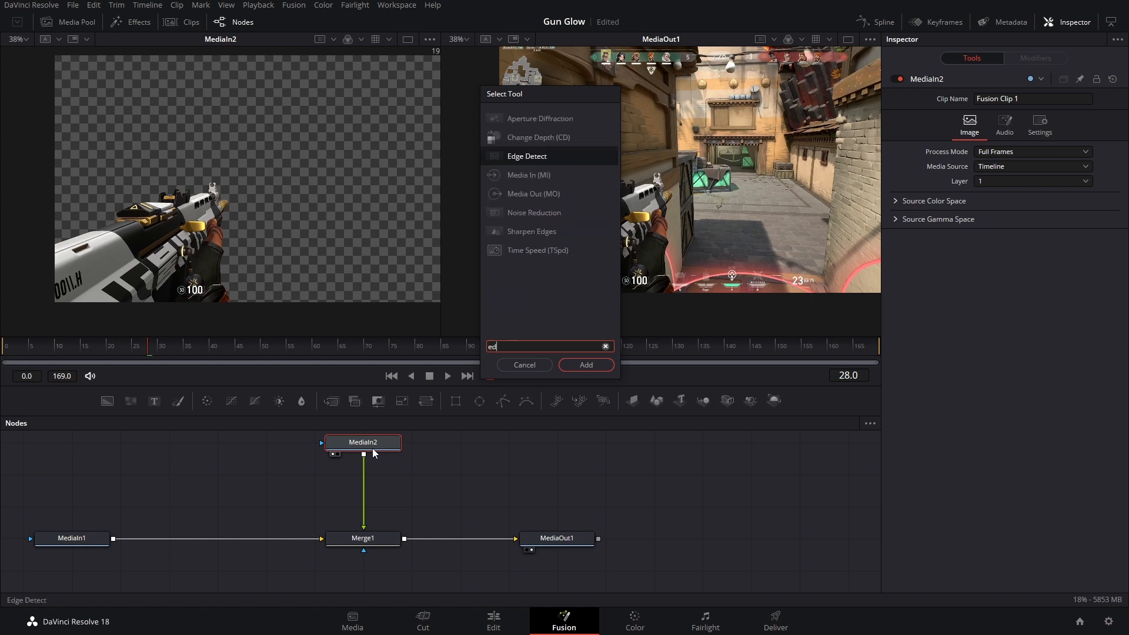
{"action": "key", "text": "Return"}
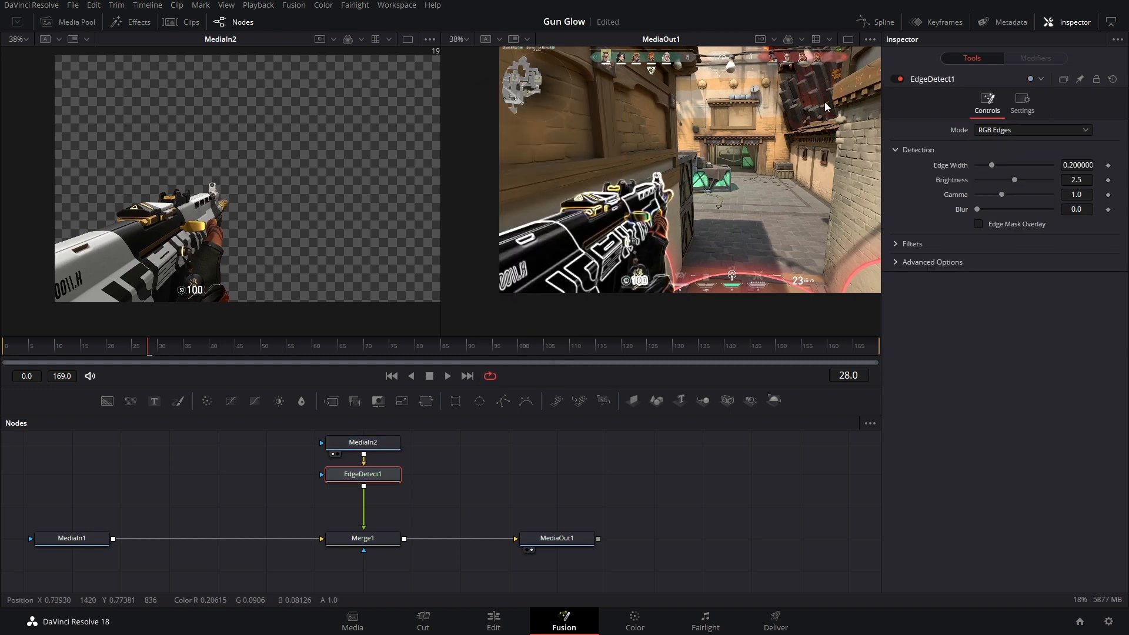
Set EdgeDetect1 to Grayscale Edges and make the edge color orange with Green 0.433 and Blue 0.0
{"action": "left_click", "coordinate": [1007, 134]}
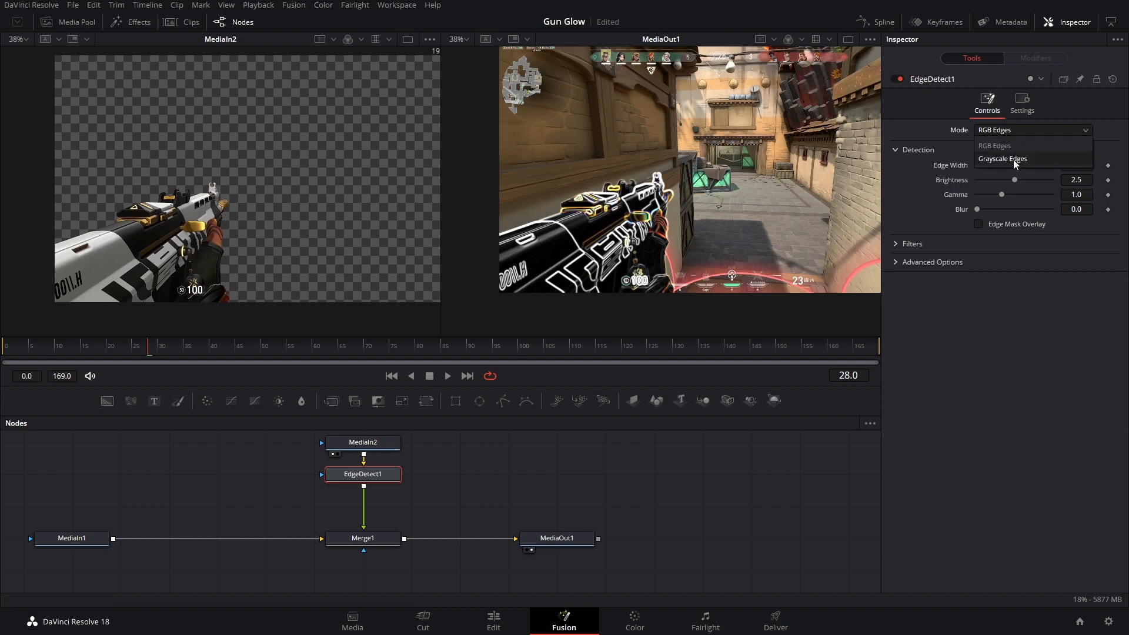
{"action": "left_click", "coordinate": [1015, 159]}
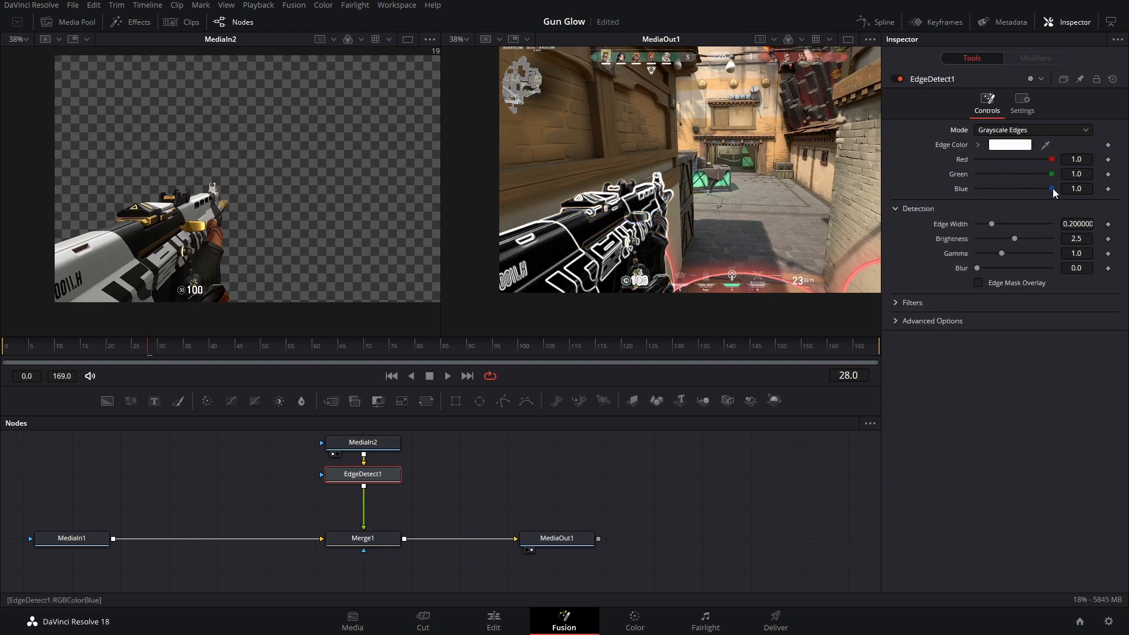
{"action": "left_click_drag", "start_coordinate": [1053, 188], "coordinate": [977, 189]}
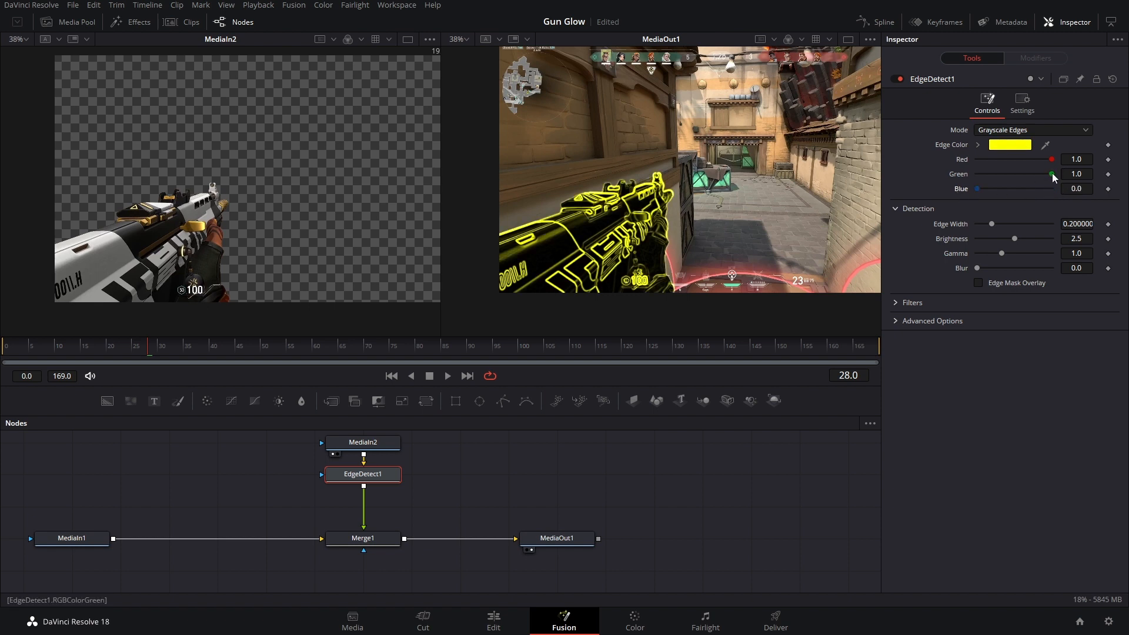
{"action": "left_click_drag", "start_coordinate": [1052, 174], "coordinate": [1009, 181]}
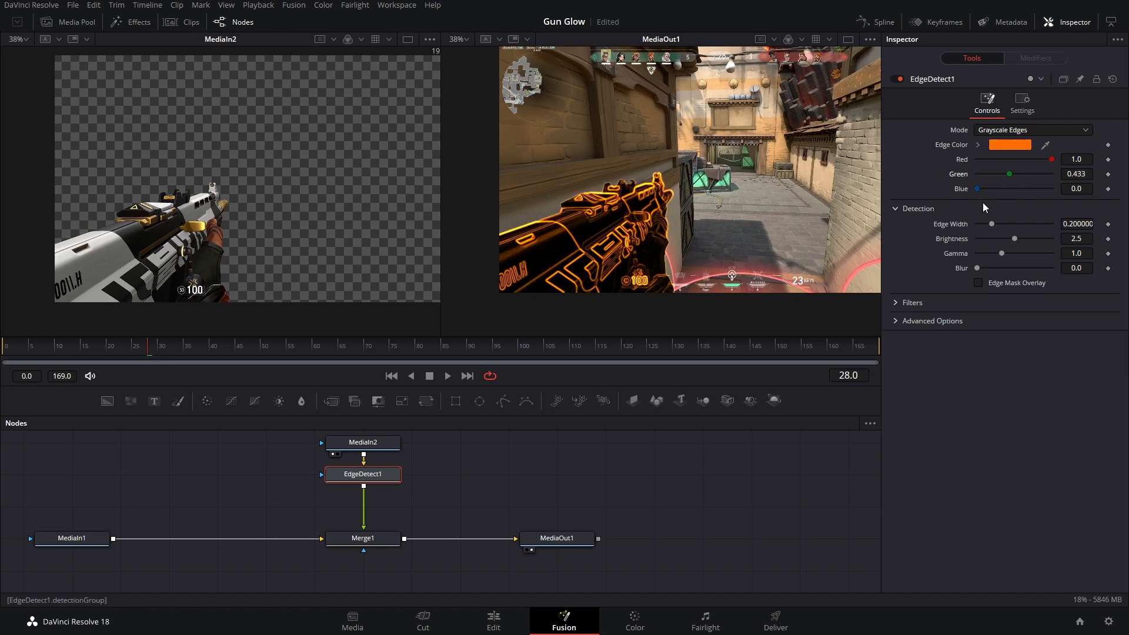
Set EdgeDetect1's Edge Width to 0.079, Brightness to 2.913 and Gamma to 2.0, and enable Edge Mask Overlay
{"action": "scroll", "coordinate": [672, 236], "scroll_direction": "up", "scroll_amount": 4}
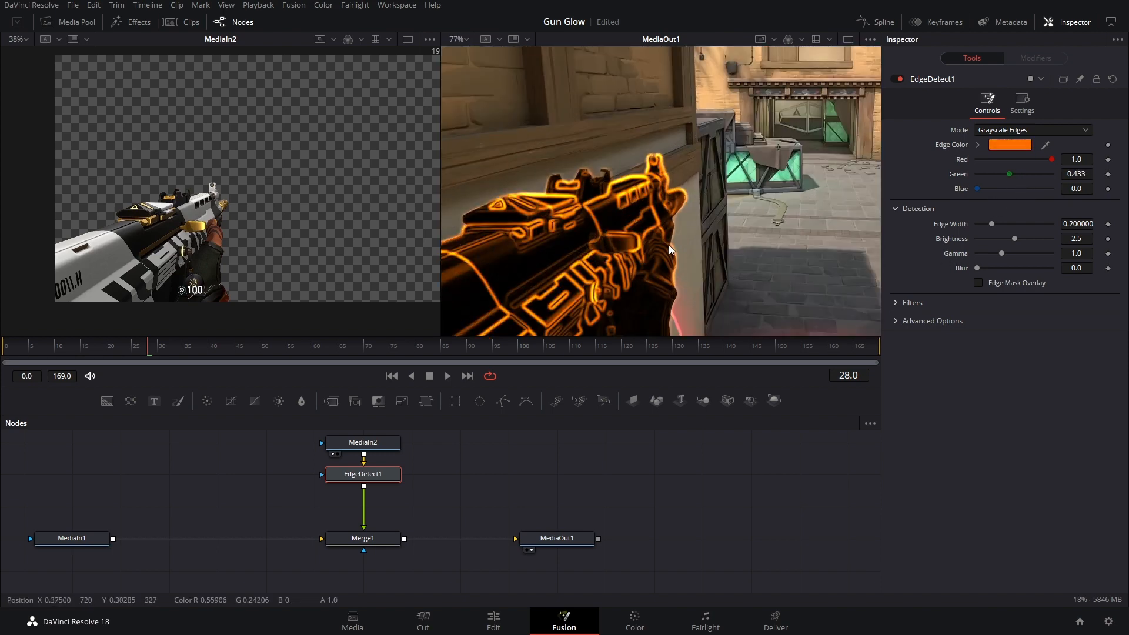
{"action": "left_click", "coordinate": [848, 39]}
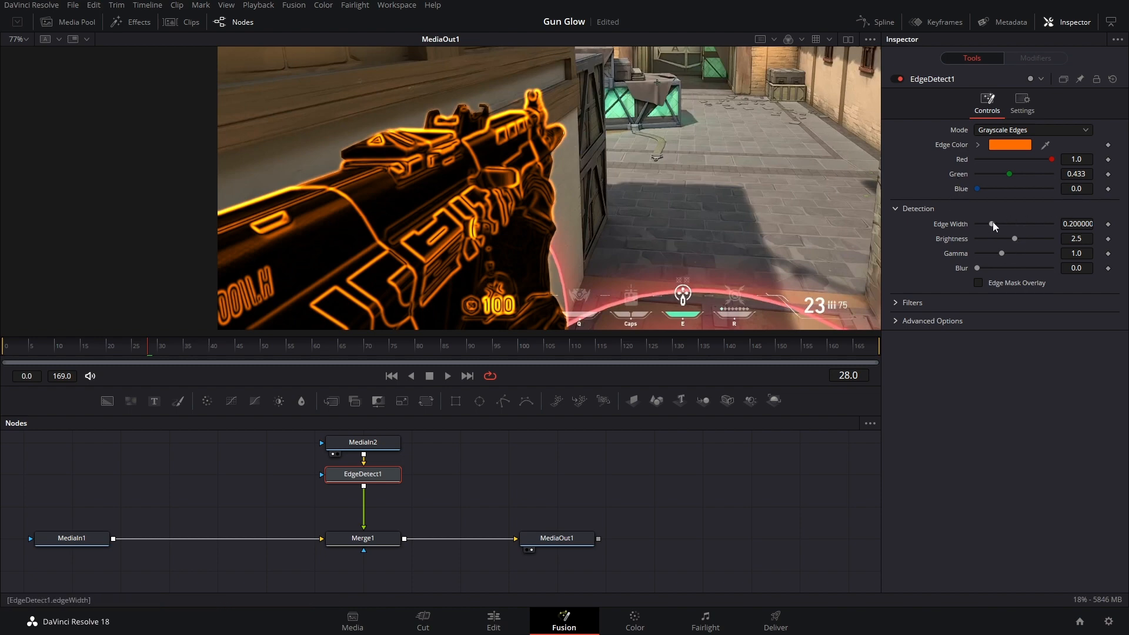
{"action": "left_click_drag", "start_coordinate": [993, 222], "coordinate": [986, 224]}
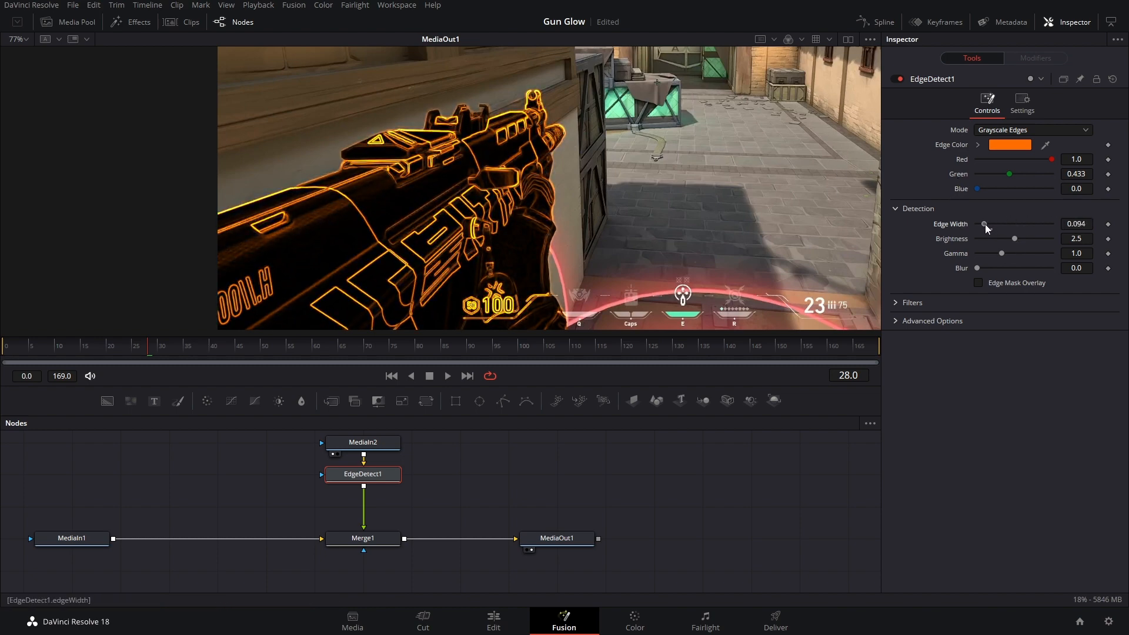
{"action": "left_click_drag", "start_coordinate": [378, 212], "coordinate": [406, 191]}
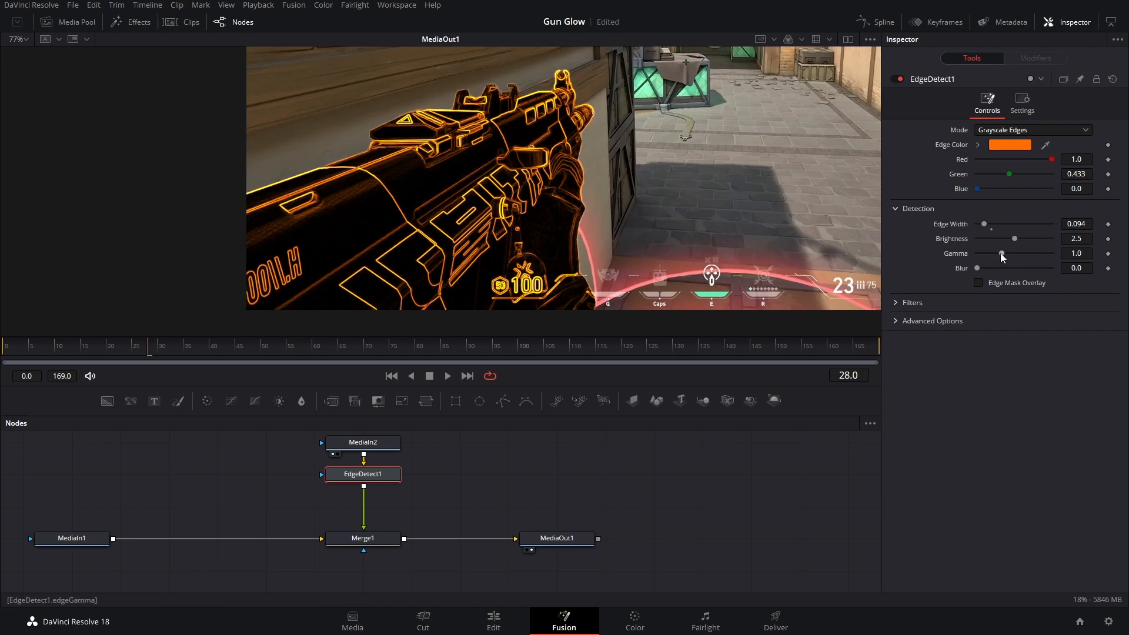
{"action": "left_click_drag", "start_coordinate": [1000, 253], "coordinate": [1052, 248]}
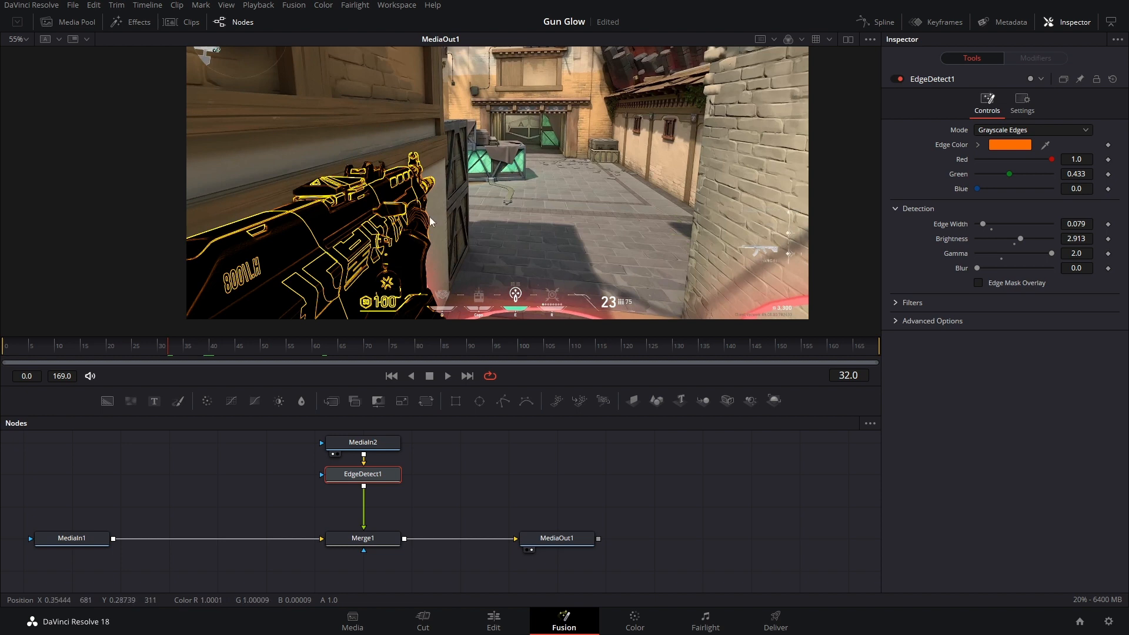
{"action": "left_click", "coordinate": [980, 284]}
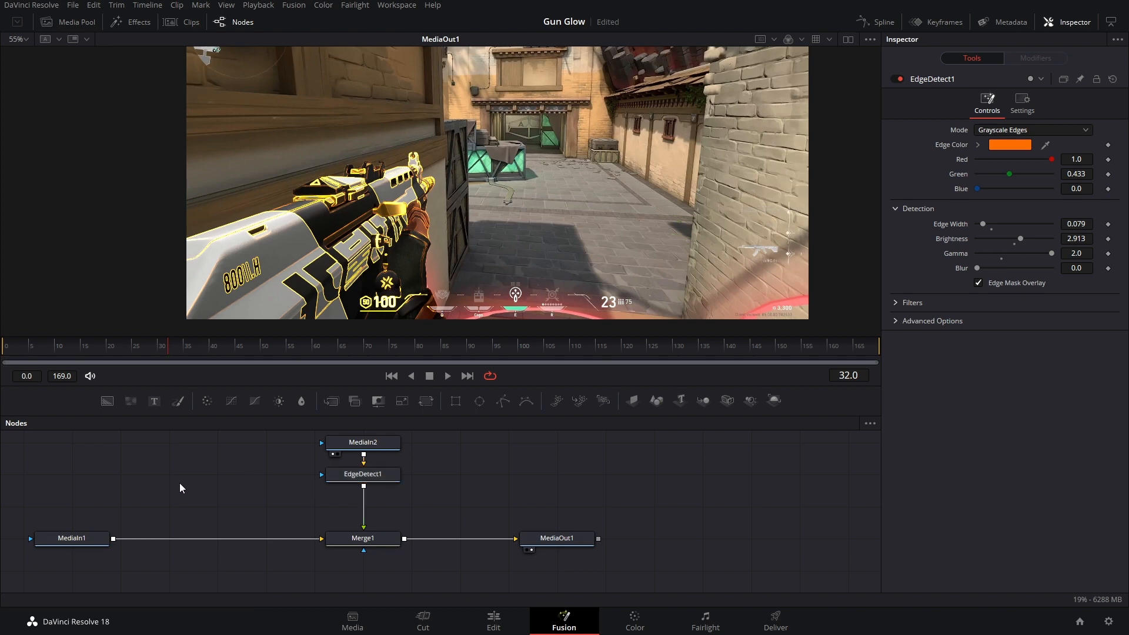
Add a Soft Glow node fed from EdgeDetect1's output and show it beside MediaOut1 in dual viewers
{"action": "key", "text": "shift+space"}
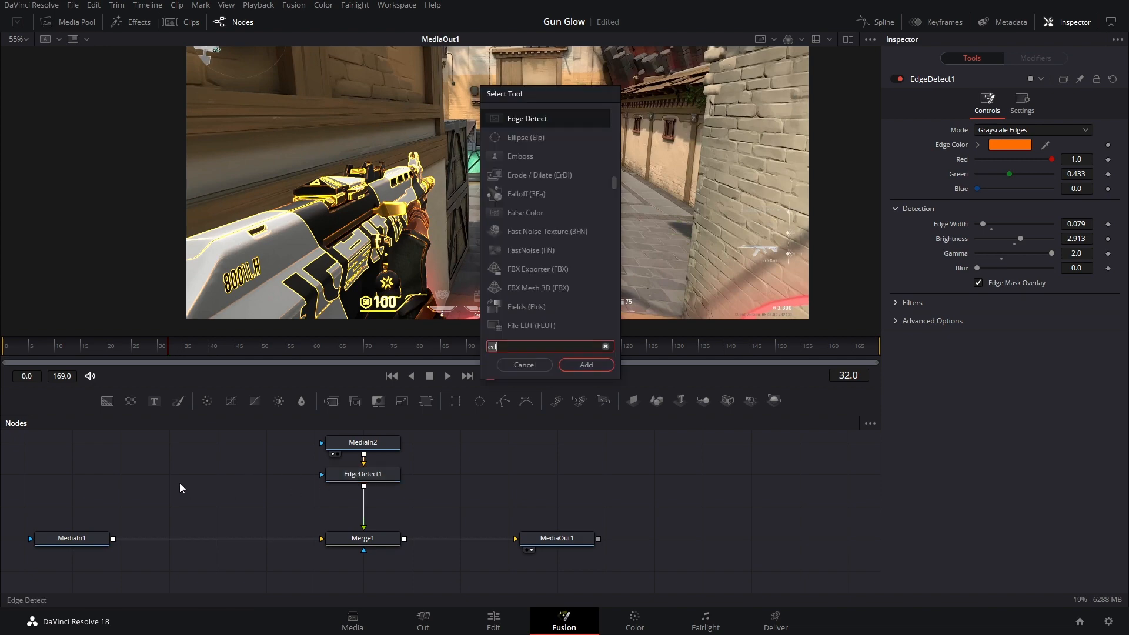
{"action": "type", "text": "sof"}
{"action": "key", "text": "Return"}
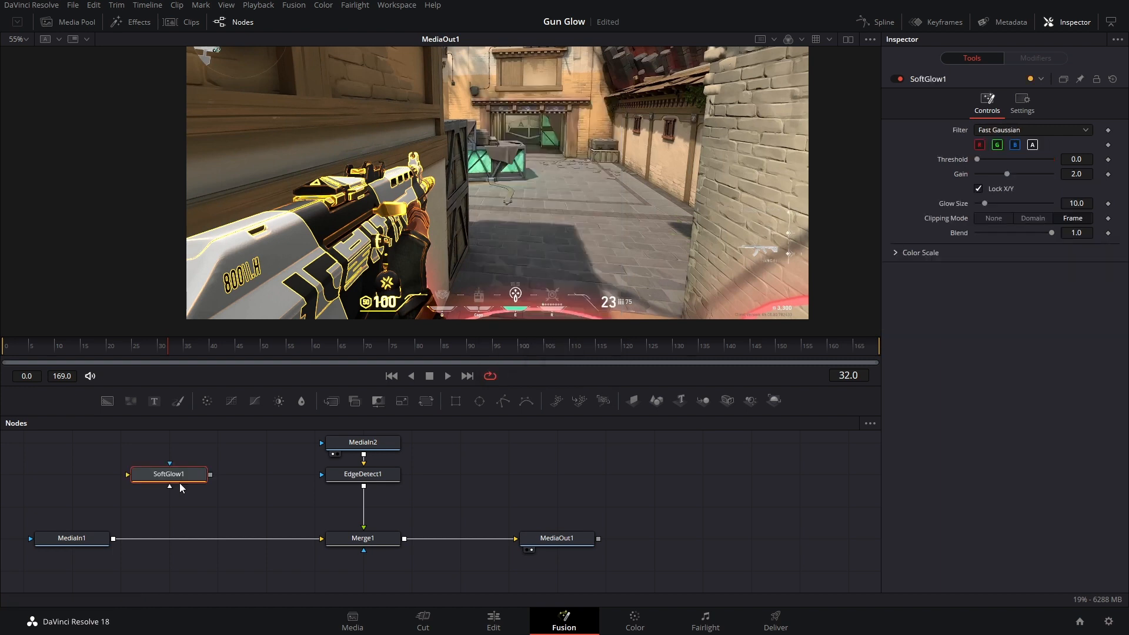
{"action": "left_click_drag", "start_coordinate": [181, 487], "coordinate": [307, 499]}
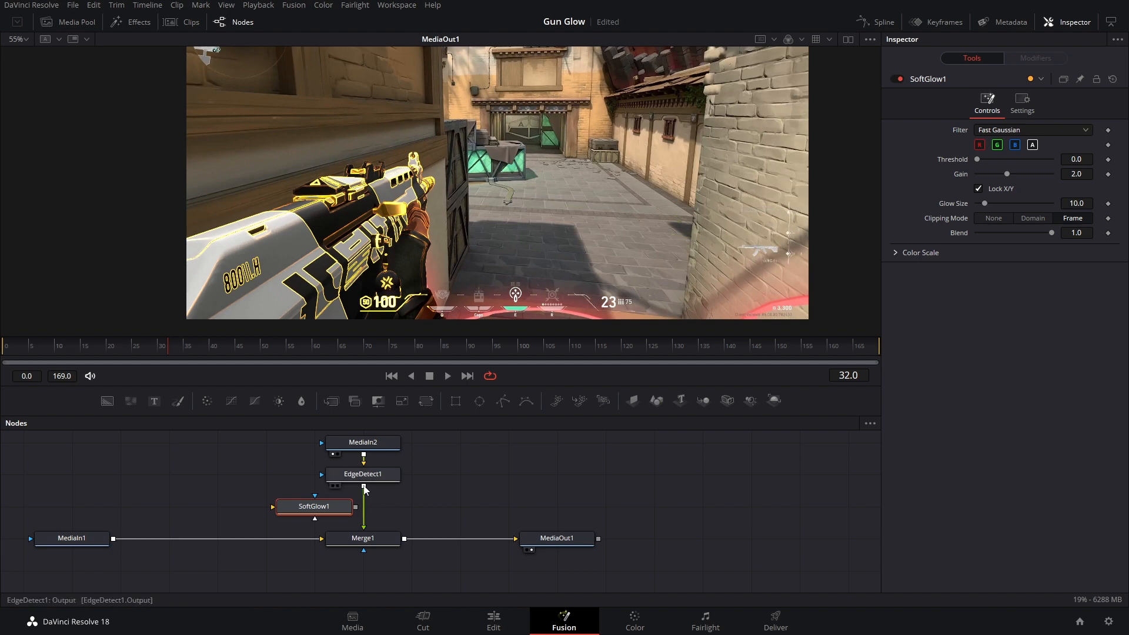
{"action": "left_click_drag", "start_coordinate": [365, 488], "coordinate": [309, 509]}
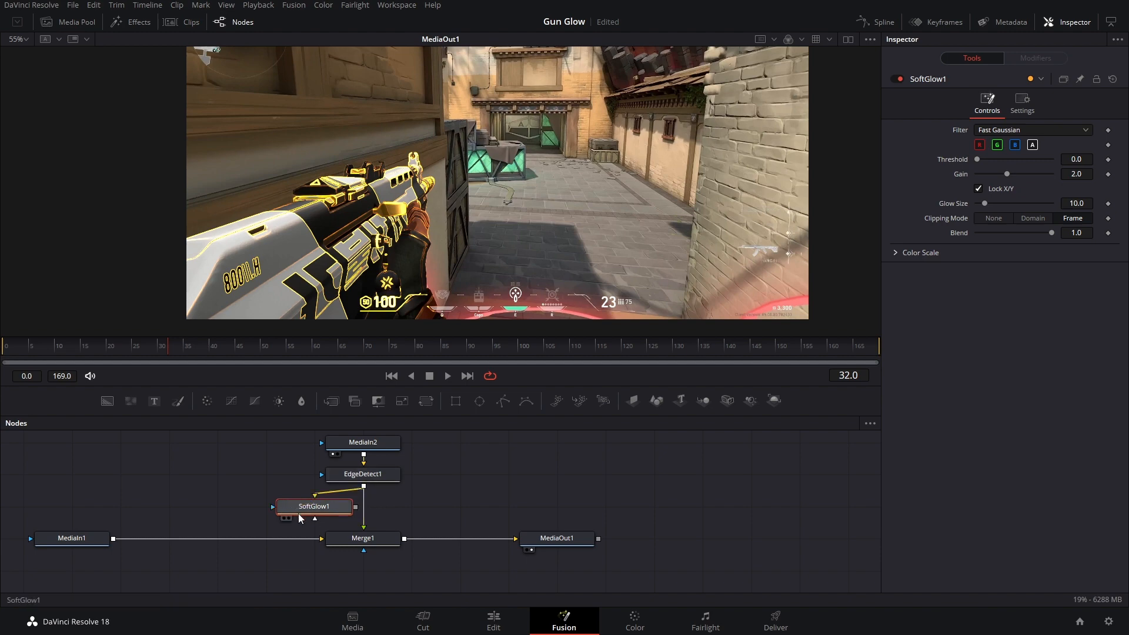
{"action": "key", "text": "1"}
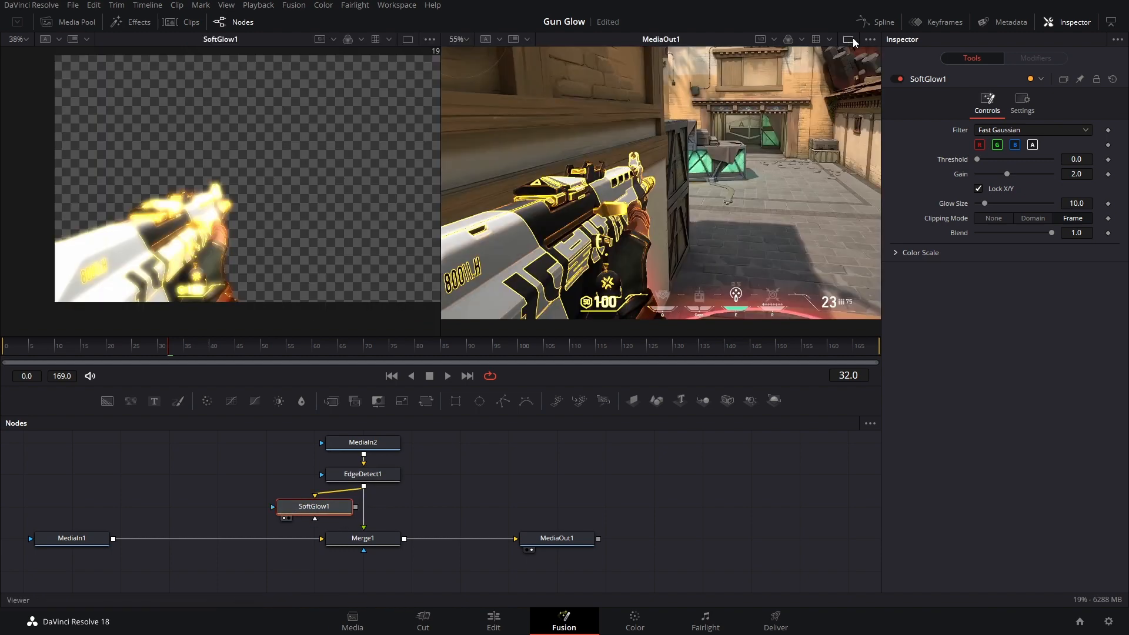
{"action": "mouse_move", "coordinate": [152, 229]}
{"action": "left_mouse_down"}
{"action": "mouse_move", "coordinate": [195, 219]}
{"action": "mouse_move", "coordinate": [164, 217]}
{"action": "left_mouse_up"}
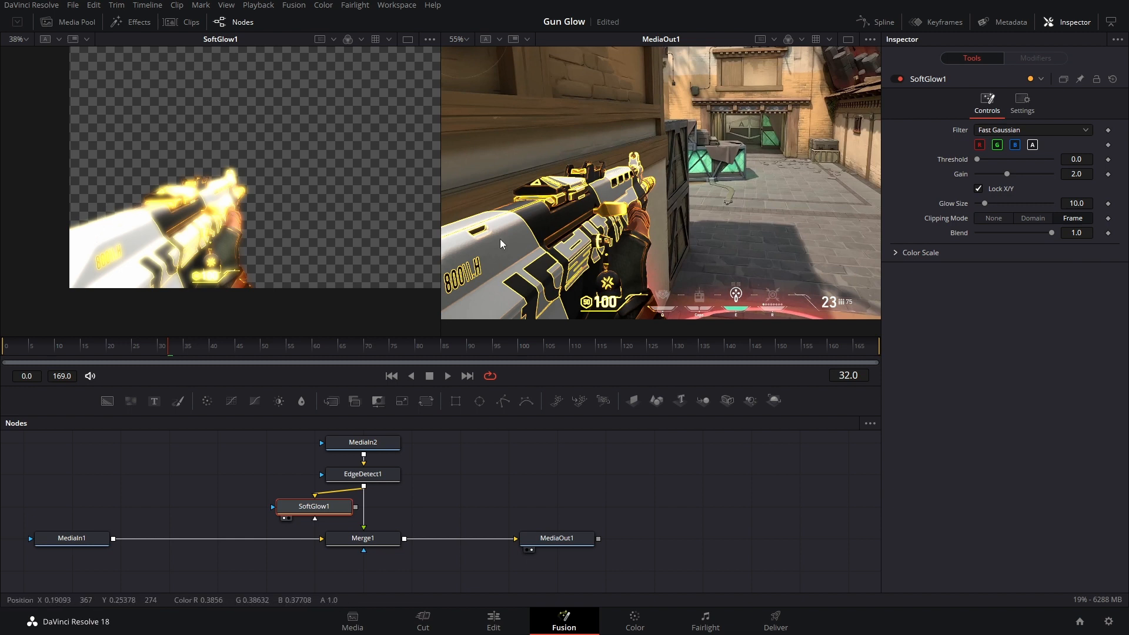
Merge SoftGlow1's output with EdgeDetect1's through a new Merge node, and move MediaIn2 and EdgeDetect1 higher
{"action": "left_click_drag", "start_coordinate": [340, 513], "coordinate": [364, 487]}
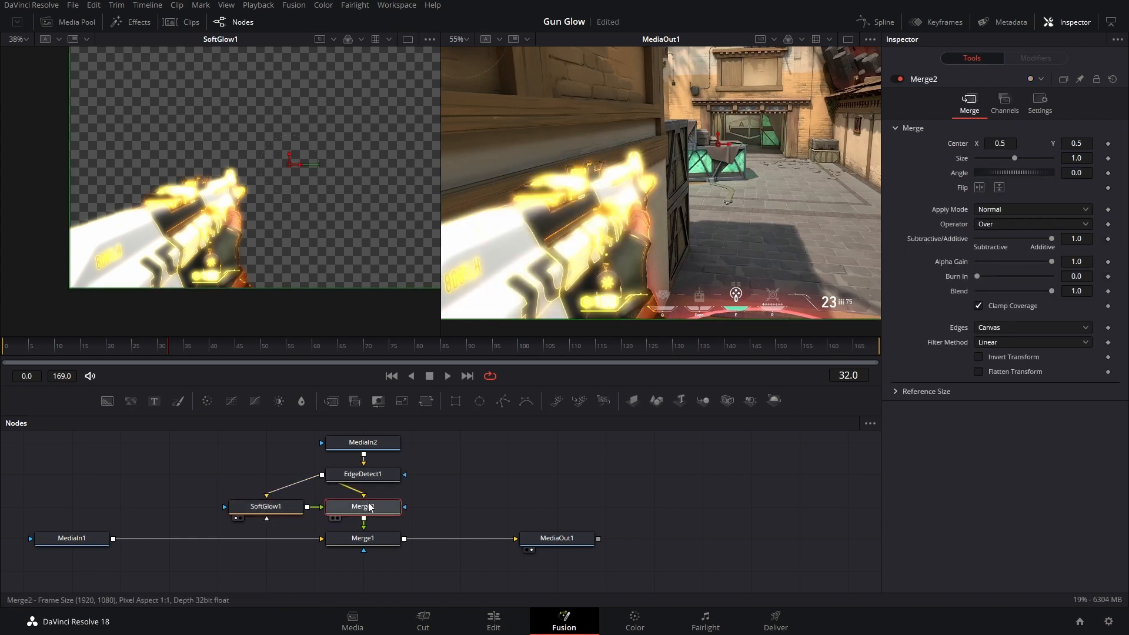
{"action": "left_click_drag", "start_coordinate": [424, 436], "coordinate": [415, 460]}
{"action": "left_click_drag", "start_coordinate": [416, 459], "coordinate": [363, 499]}
{"action": "left_click_drag", "start_coordinate": [362, 499], "coordinate": [360, 467]}
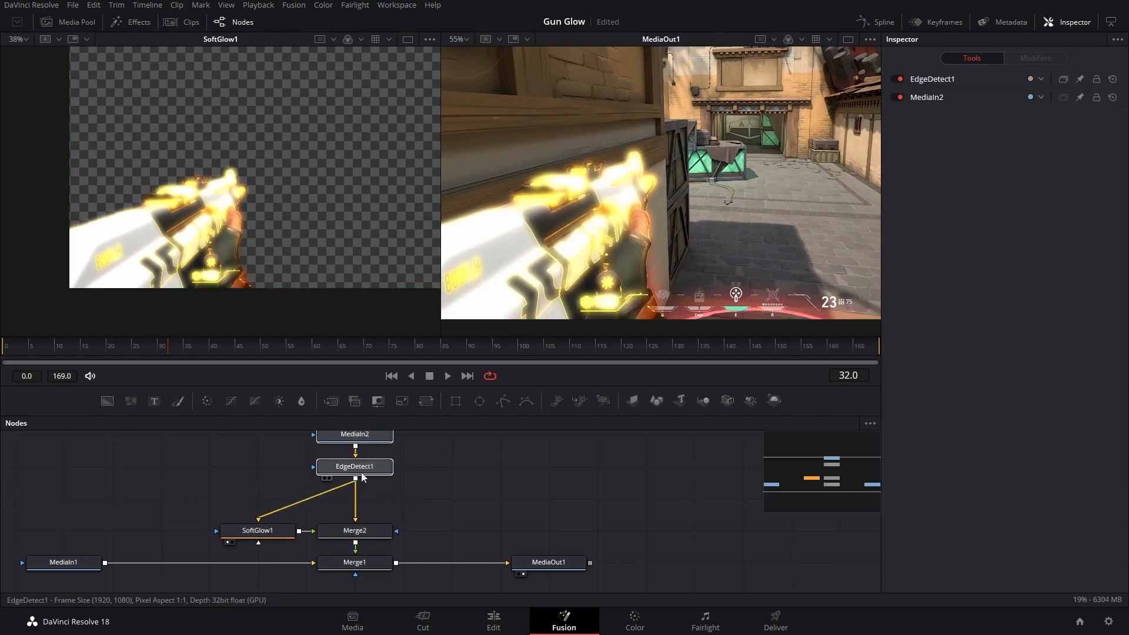
Set Merge2's Operator to Under and SoftGlow1's Glow Size to 15.7
{"action": "left_click", "coordinate": [360, 533]}
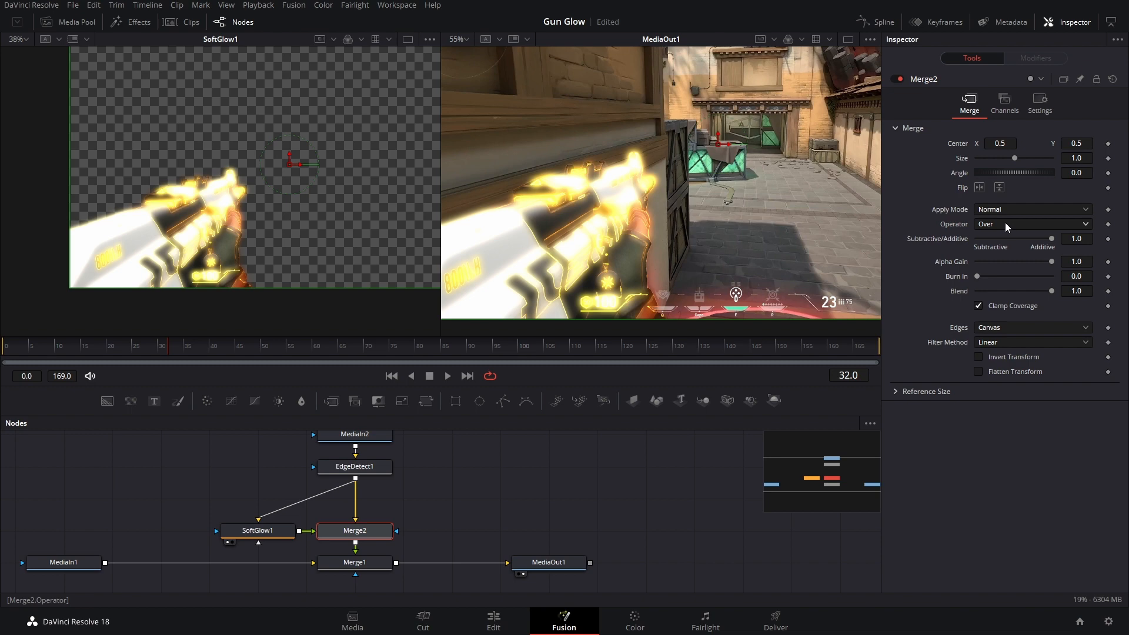
{"action": "left_click", "coordinate": [1005, 225]}
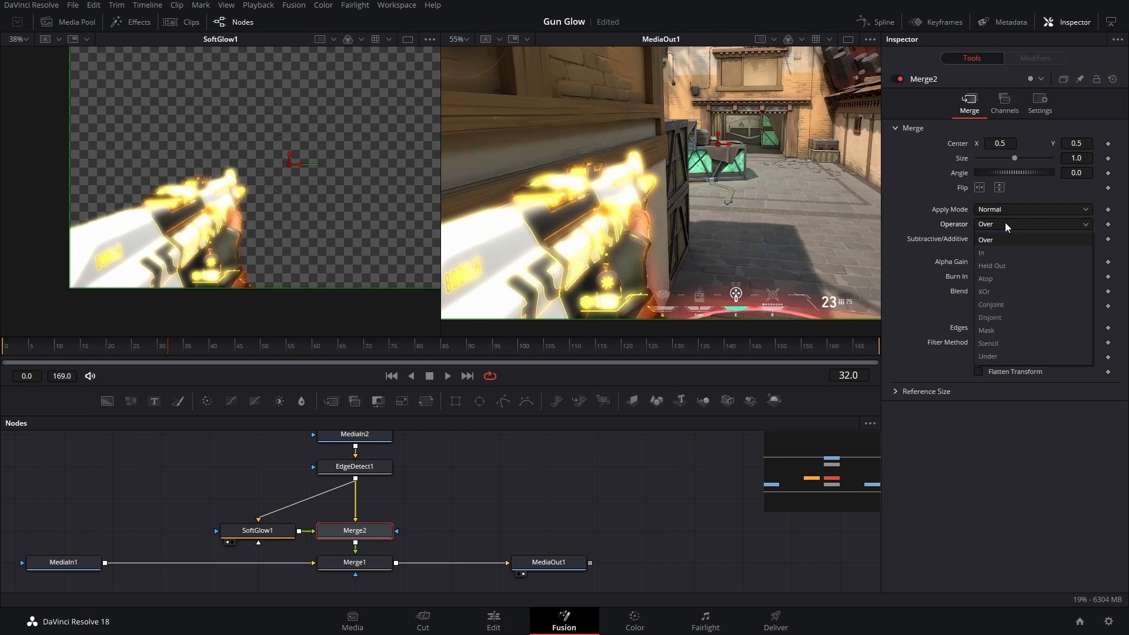
{"action": "left_click", "coordinate": [988, 356]}
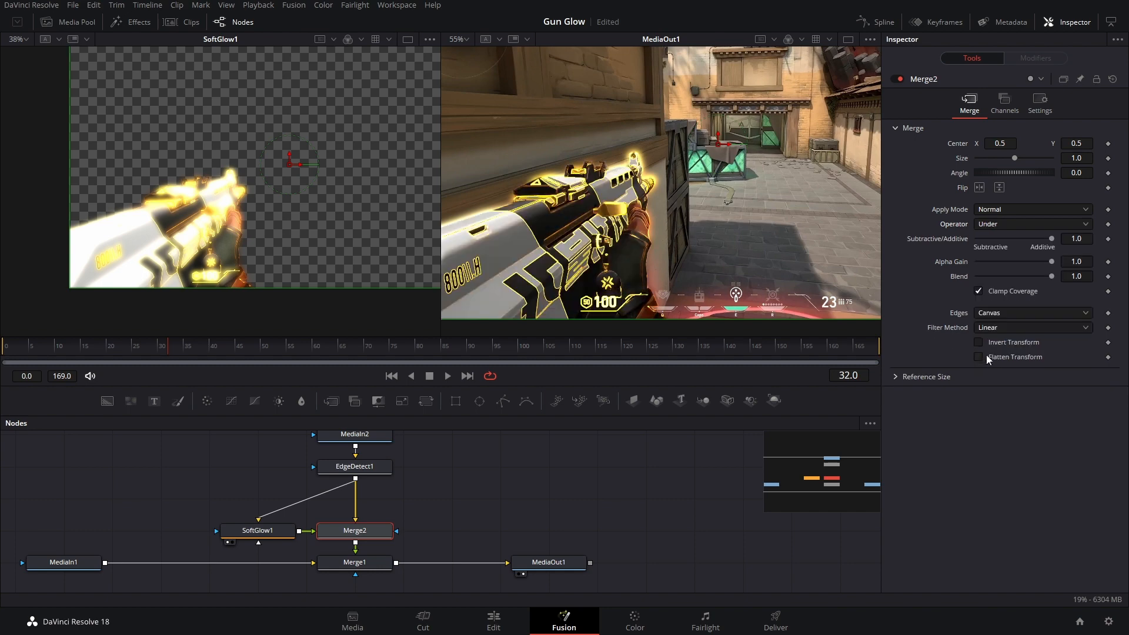
{"action": "left_click", "coordinate": [258, 531]}
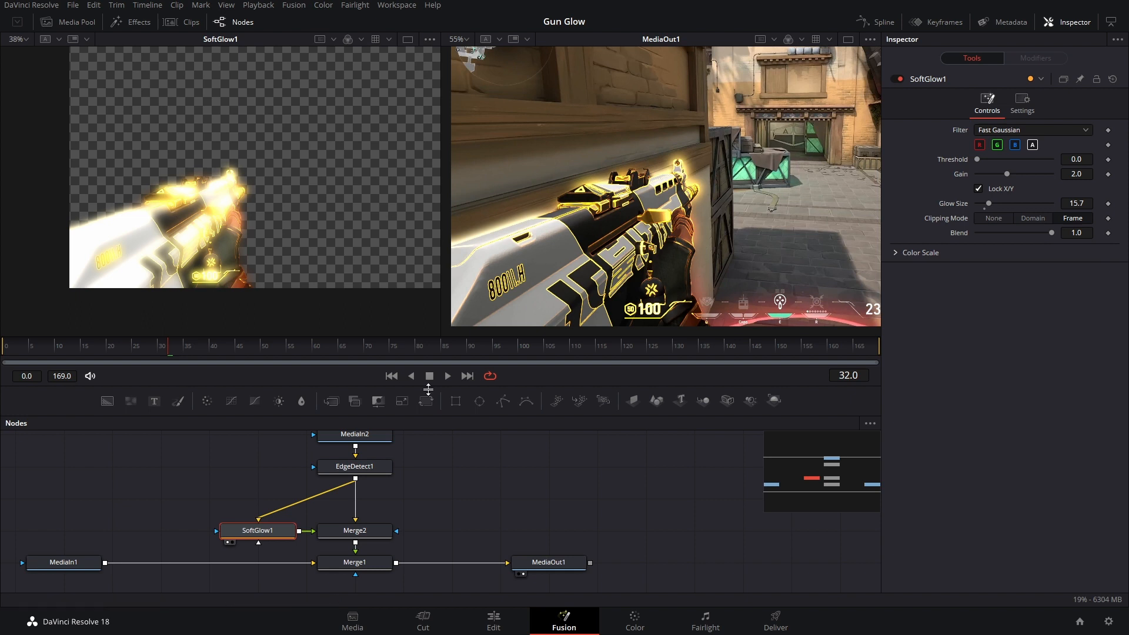
Insert a Color Corrector between SoftGlow1 and Merge2, tinting the glow yellow at Strength 1.0 and lowering its Gain
{"action": "left_click_drag", "start_coordinate": [278, 536], "coordinate": [230, 505]}
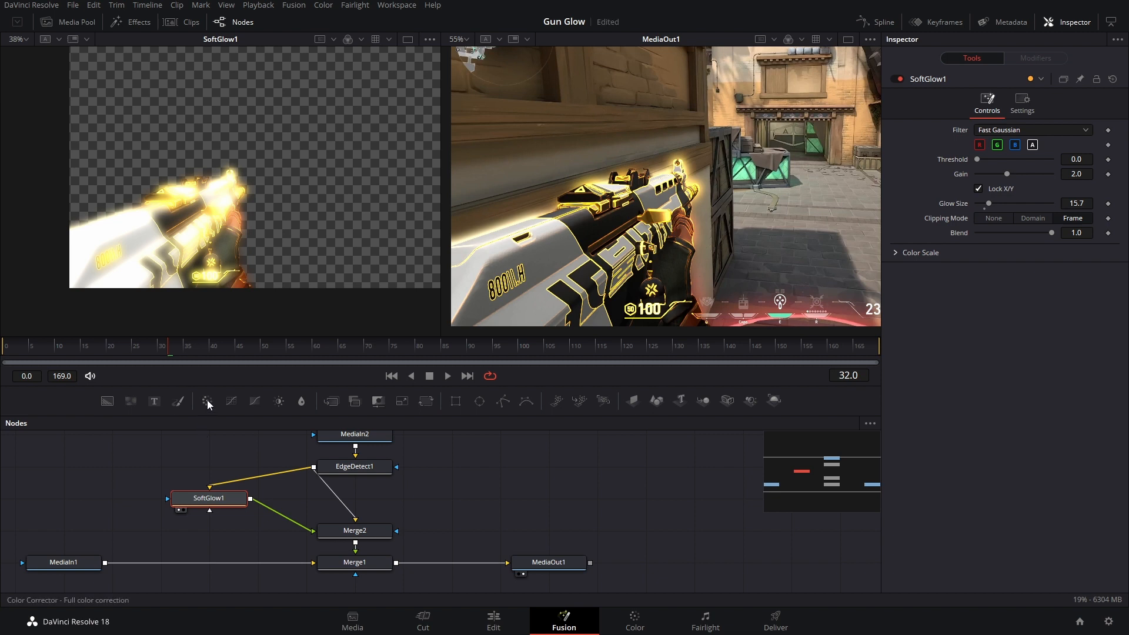
{"action": "left_click_drag", "start_coordinate": [206, 400], "coordinate": [284, 517]}
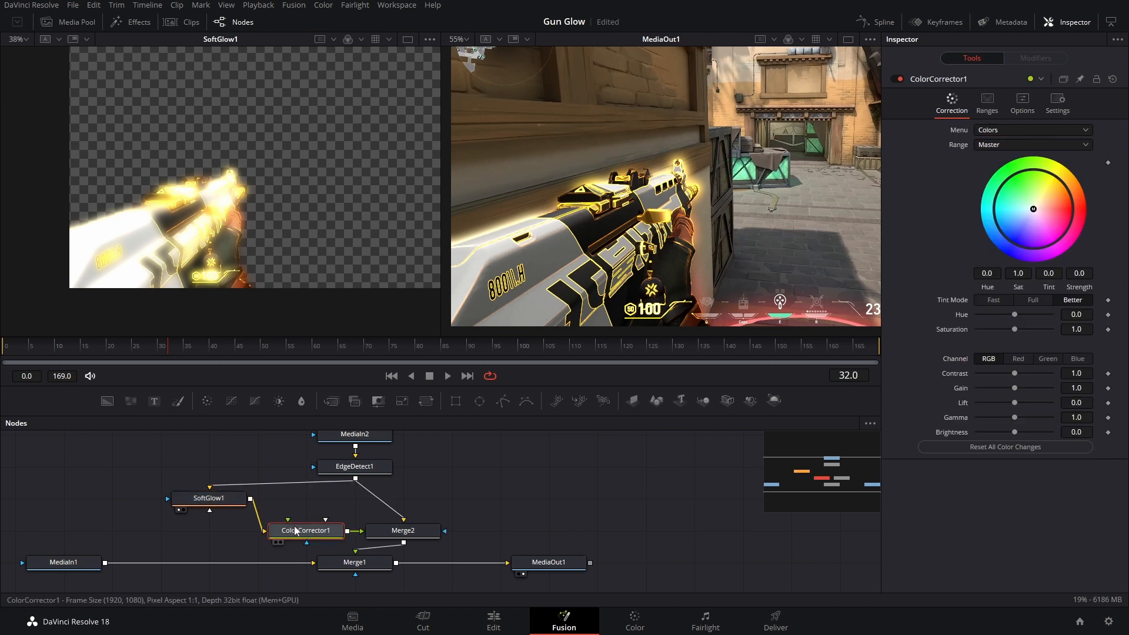
{"action": "left_click_drag", "start_coordinate": [1034, 210], "coordinate": [1082, 159]}
{"action": "left_click_drag", "start_coordinate": [212, 499], "coordinate": [212, 531]}
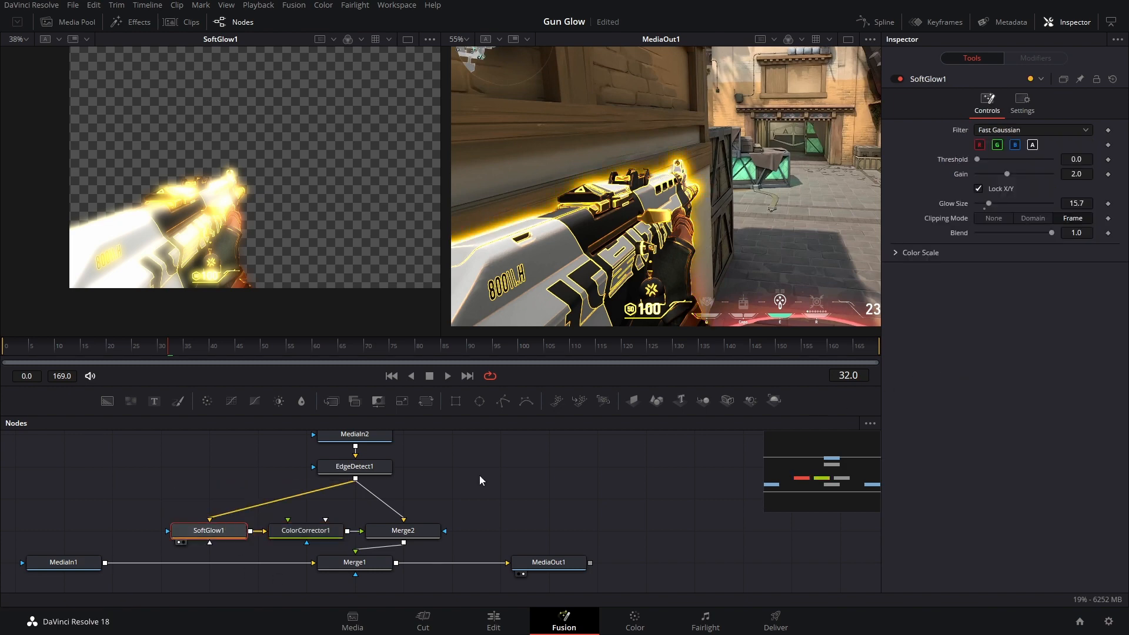
{"action": "left_click", "coordinate": [297, 532]}
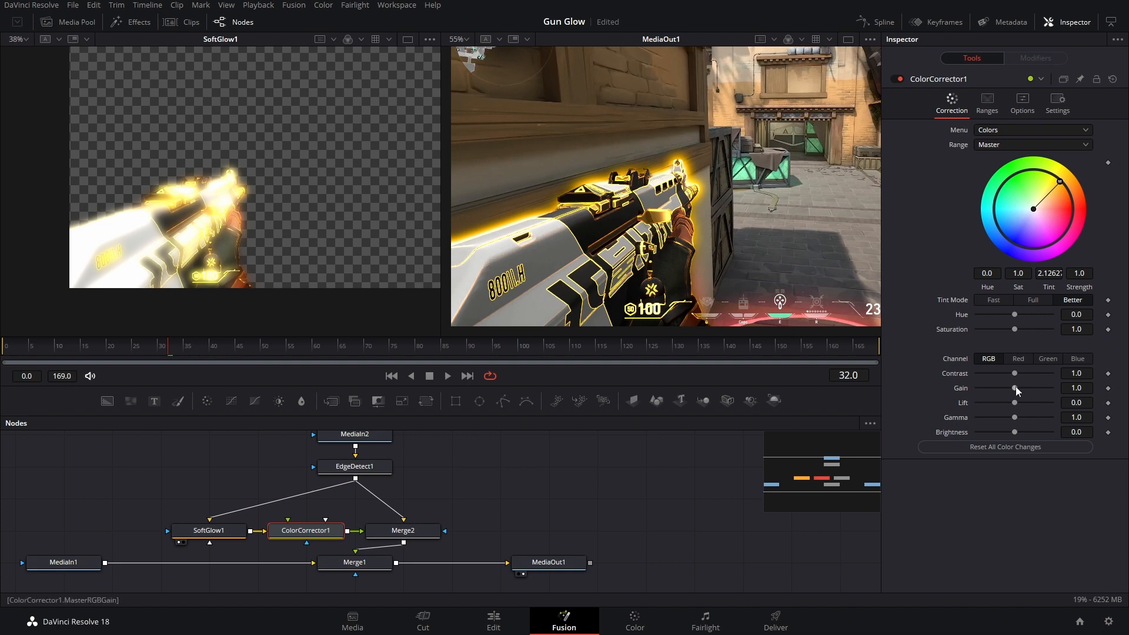
{"action": "mouse_move", "coordinate": [1015, 386]}
{"action": "left_mouse_down"}
{"action": "mouse_move", "coordinate": [1025, 384]}
{"action": "mouse_move", "coordinate": [993, 418]}
{"action": "mouse_move", "coordinate": [1028, 418]}
{"action": "mouse_move", "coordinate": [1018, 392]}
{"action": "mouse_move", "coordinate": [1002, 396]}
{"action": "left_mouse_up"}
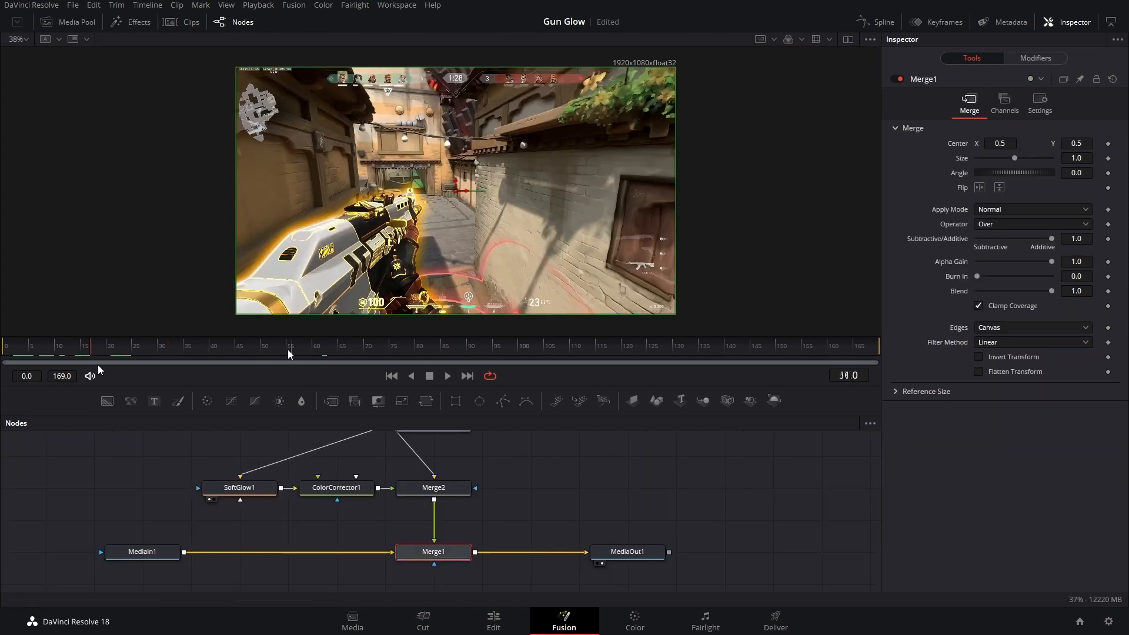
Keyframe Merge1's Blend at 1.0 on frame 17 and at 0.0 on frame 0
{"action": "left_click_drag", "start_coordinate": [288, 350], "coordinate": [96, 367]}
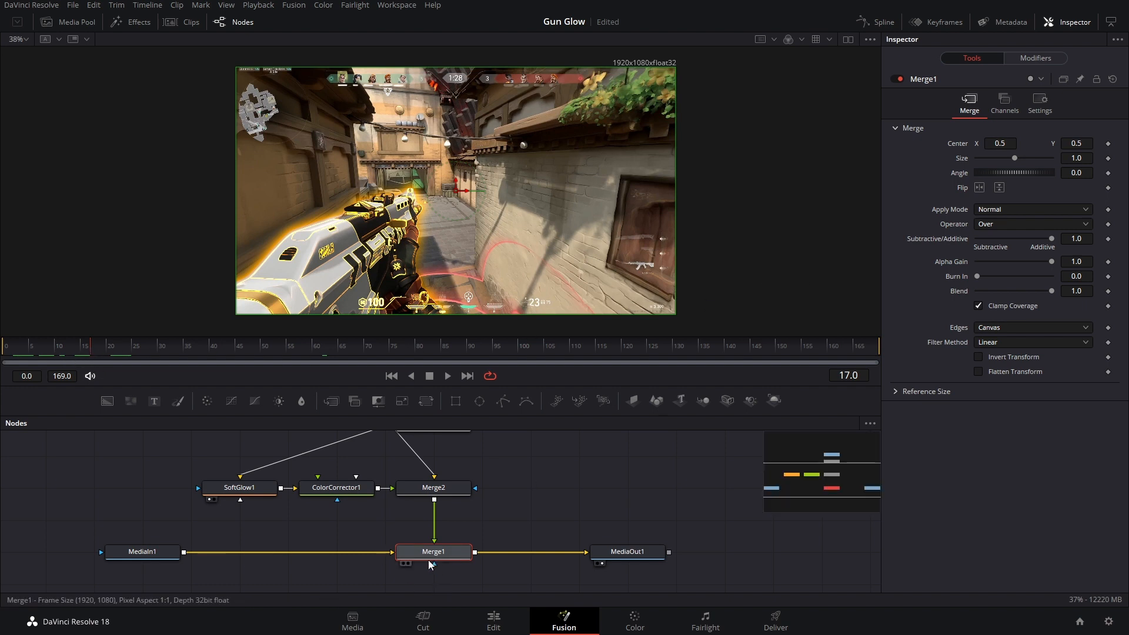
{"action": "scroll", "coordinate": [511, 524], "scroll_direction": "down", "scroll_amount": 4}
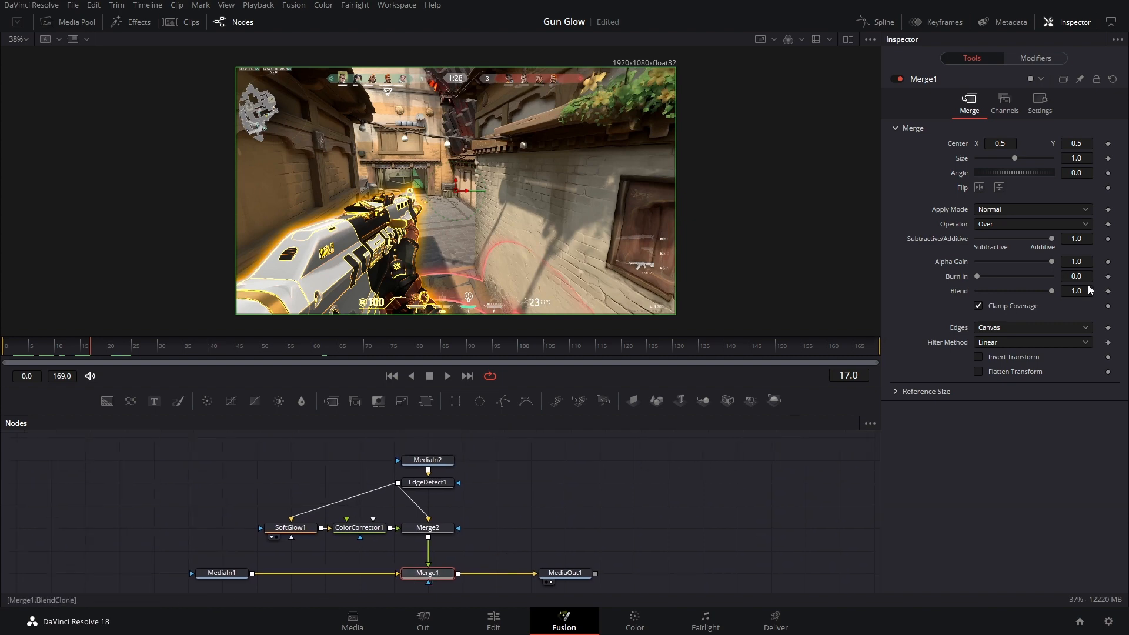
{"action": "left_click", "coordinate": [1108, 291]}
{"action": "left_click", "coordinate": [61, 352]}
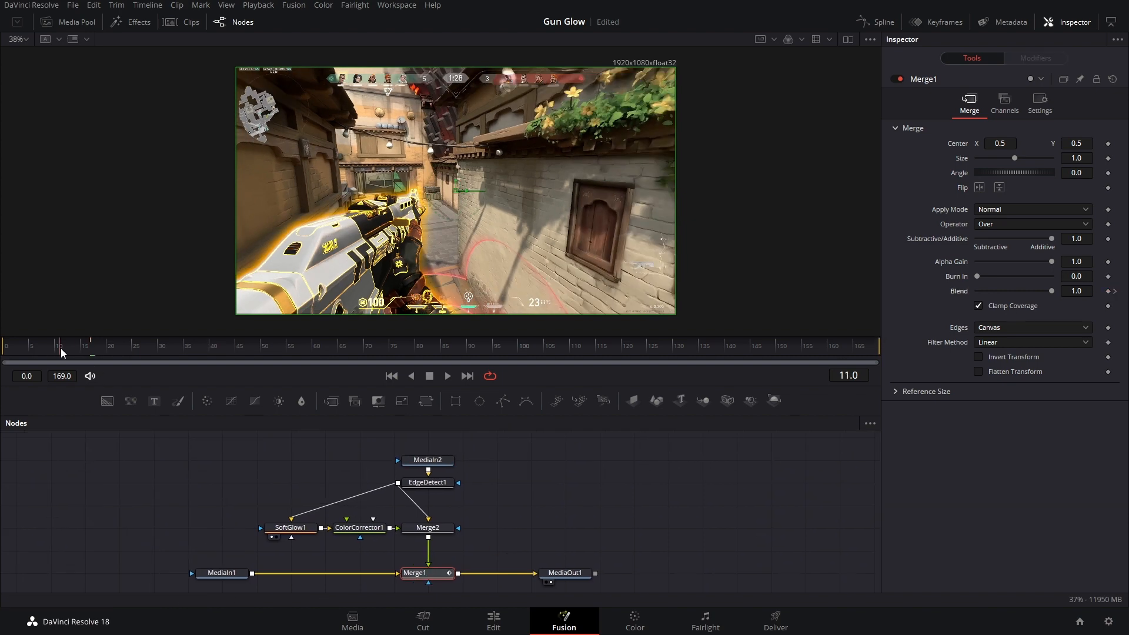
{"action": "left_click_drag", "start_coordinate": [62, 352], "coordinate": [3, 353]}
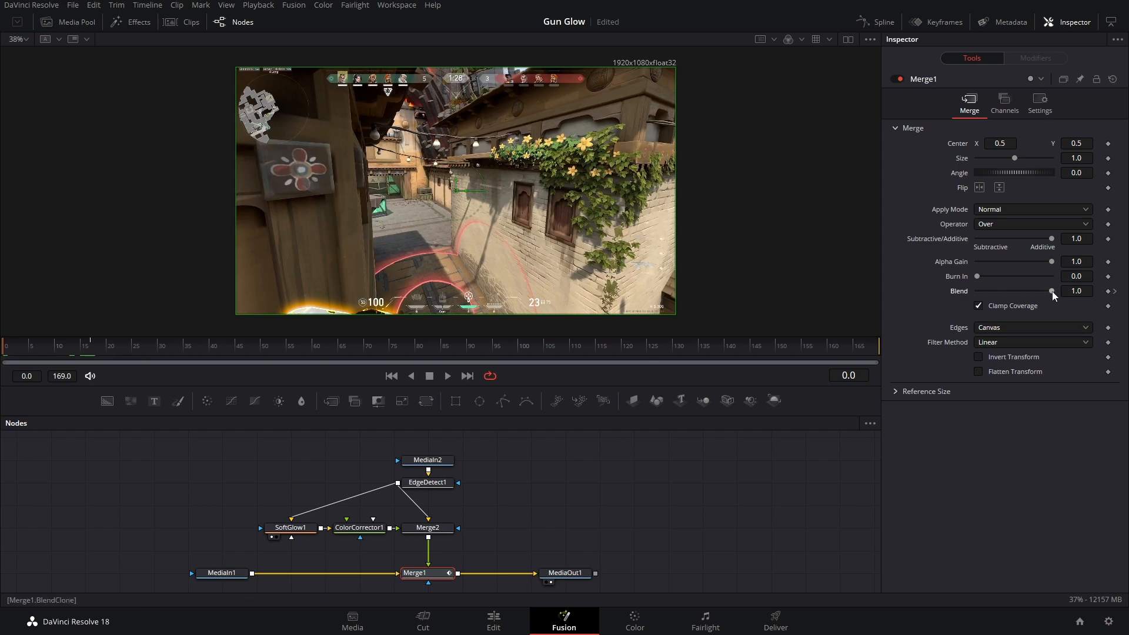
{"action": "left_click_drag", "start_coordinate": [1050, 289], "coordinate": [990, 292]}
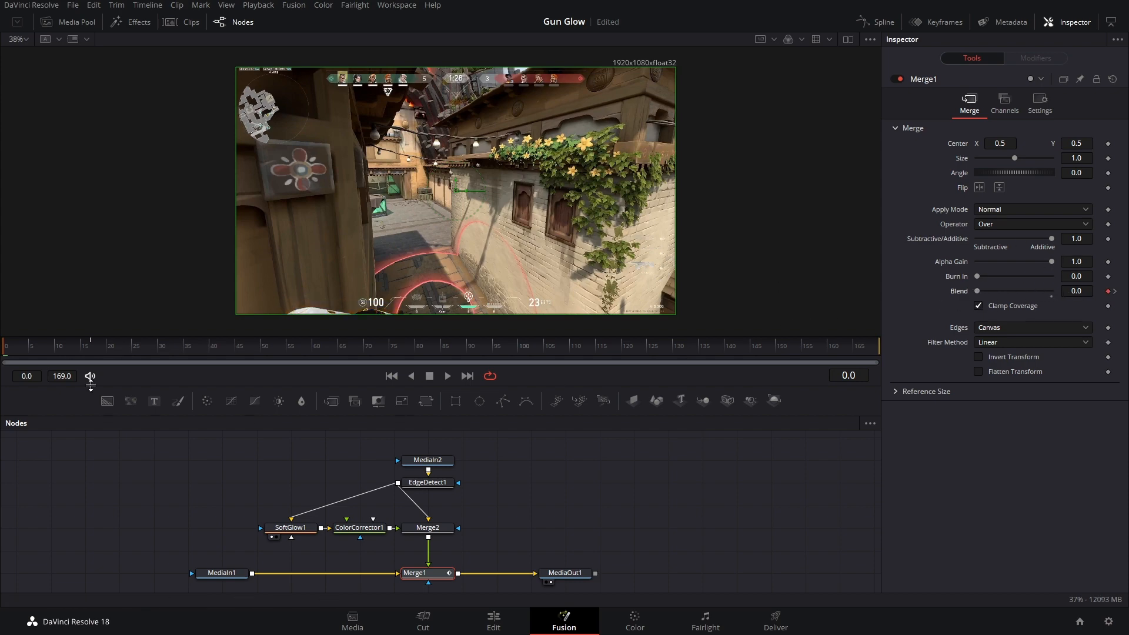
Add a Merge1 Blend keyframe of 1.0 at frame 30 and remove the one at frame 17
{"action": "left_click", "coordinate": [23, 347]}
{"action": "left_click_drag", "start_coordinate": [23, 347], "coordinate": [162, 351]}
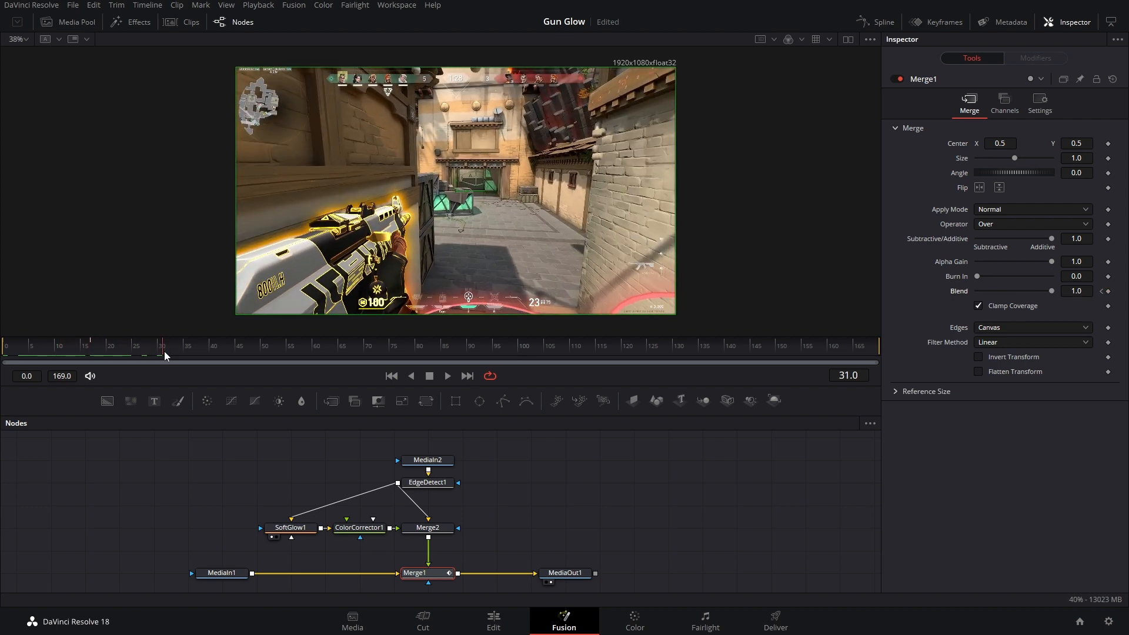
{"action": "left_click", "coordinate": [1101, 292]}
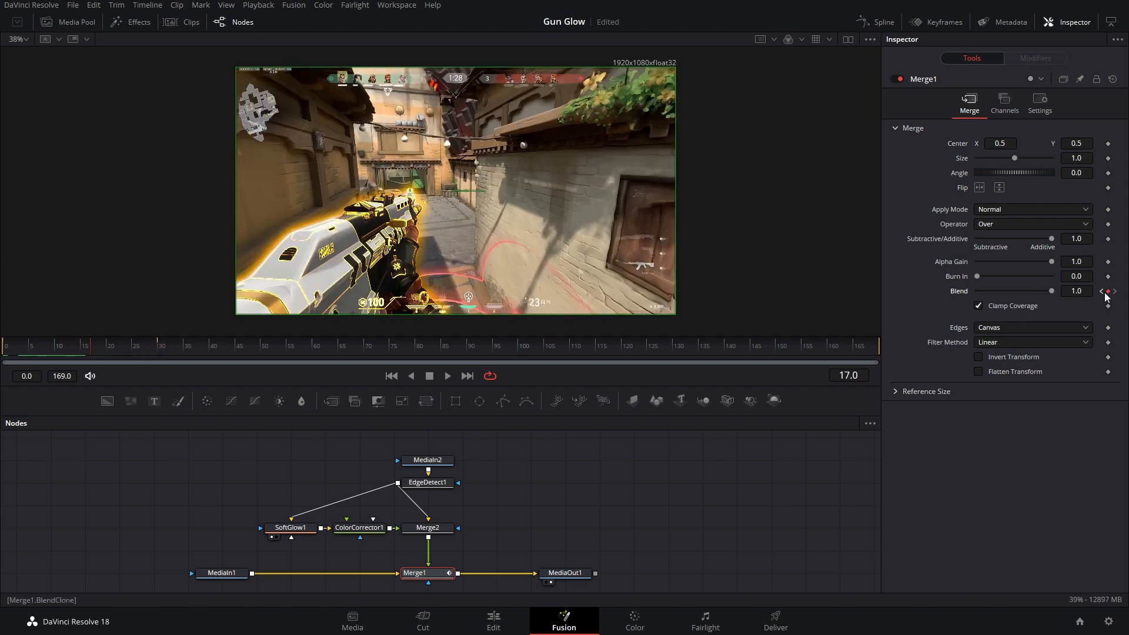
Show Merge1's Blend curve fitted in the spline editor and smooth both of its keyframes
{"action": "left_click", "coordinate": [878, 24]}
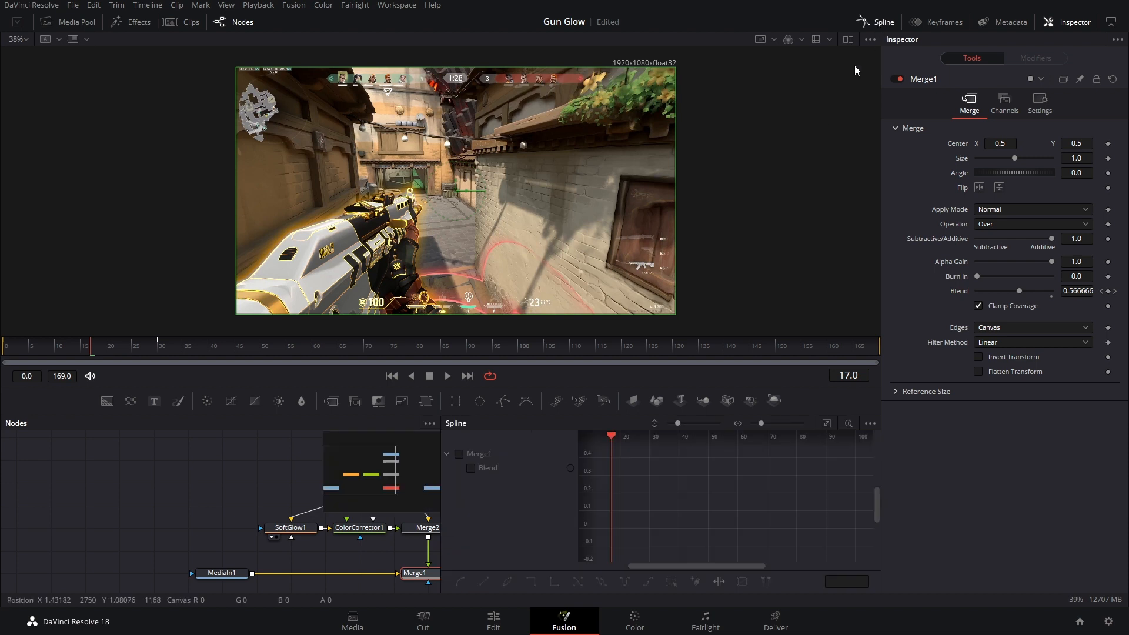
{"action": "left_click", "coordinate": [459, 454]}
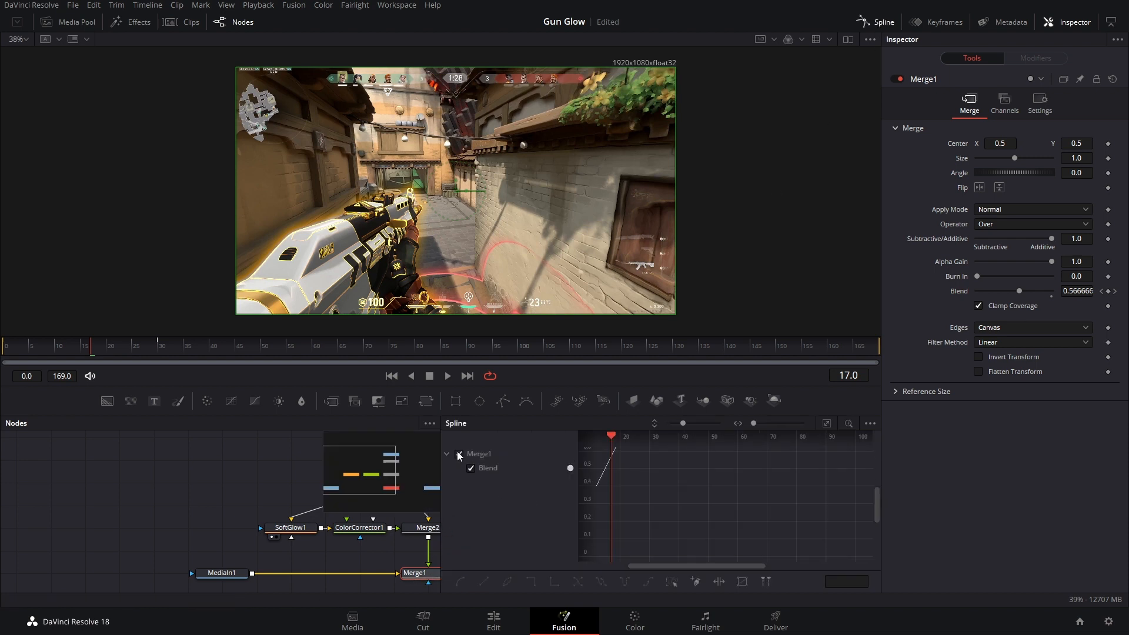
{"action": "left_click", "coordinate": [826, 424]}
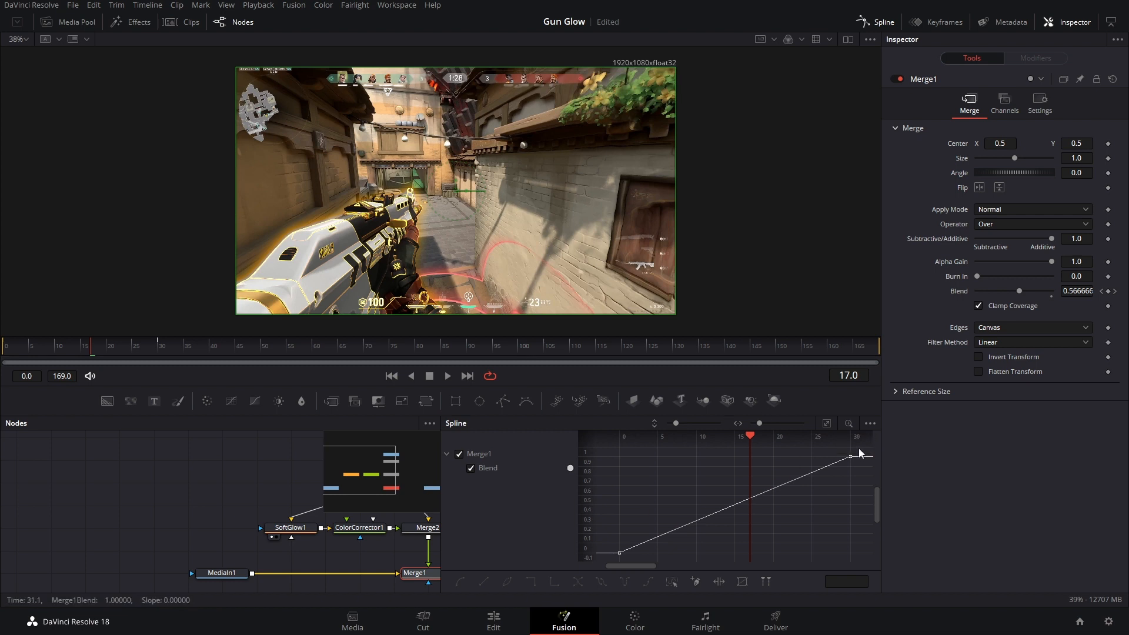
{"action": "left_click_drag", "start_coordinate": [859, 450], "coordinate": [558, 572]}
{"action": "key", "text": "s"}
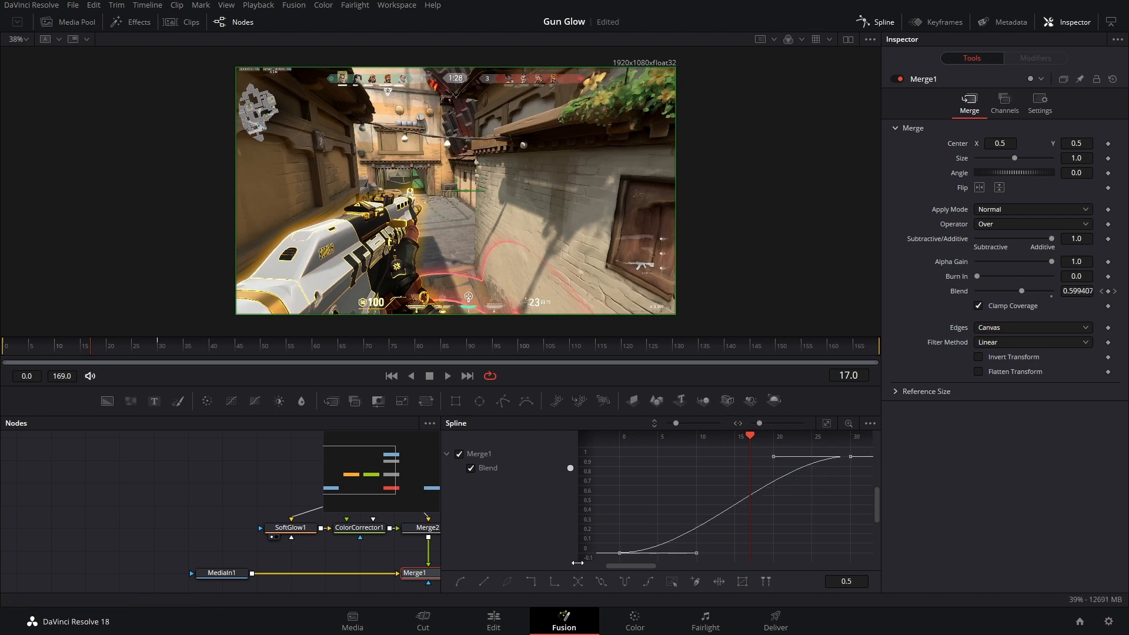
{"action": "left_click_drag", "start_coordinate": [750, 437], "coordinate": [829, 460]}
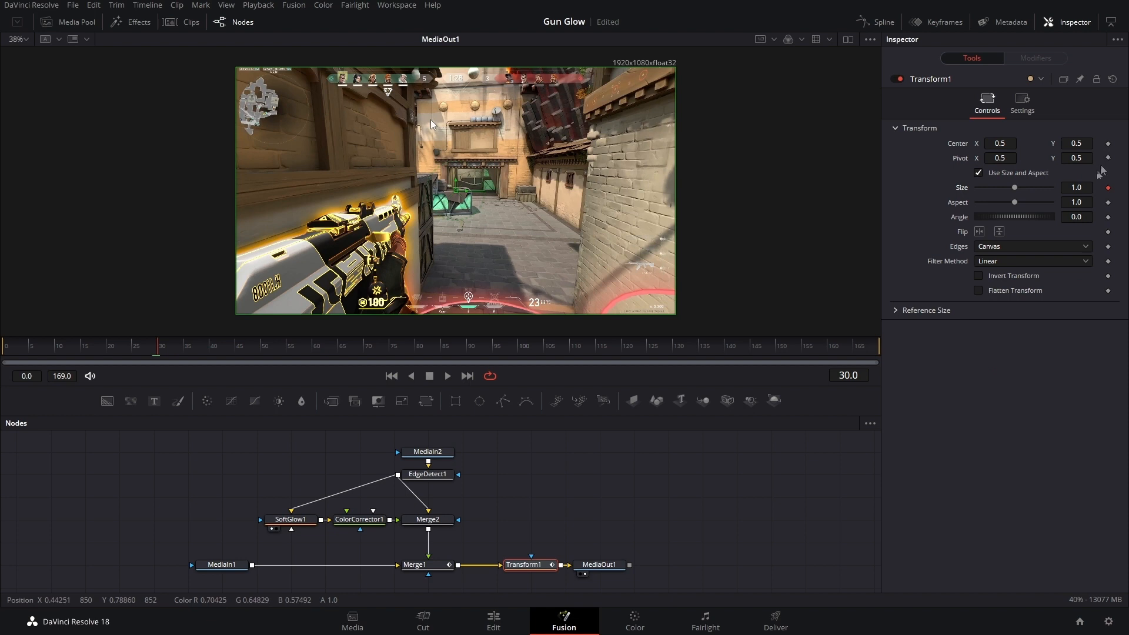
Delete the existing Transform1 node and insert a fresh Transform between Merge1 and MediaOut1
{"action": "key", "text": "Delete"}
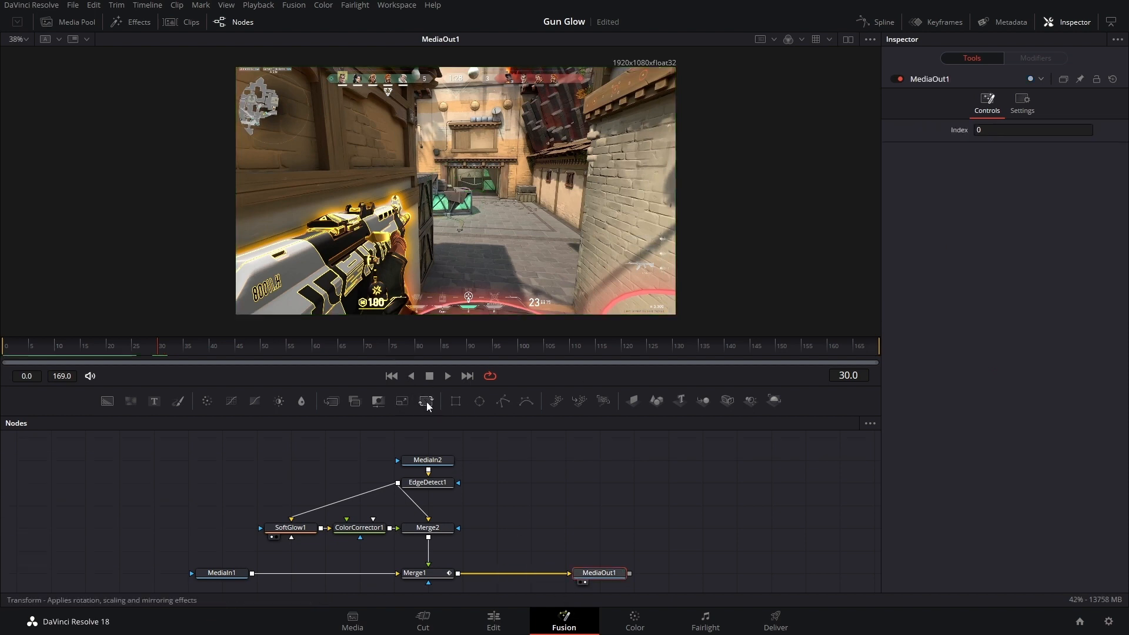
{"action": "left_click_drag", "start_coordinate": [426, 403], "coordinate": [520, 573]}
{"action": "left_click_drag", "start_coordinate": [531, 544], "coordinate": [531, 566]}
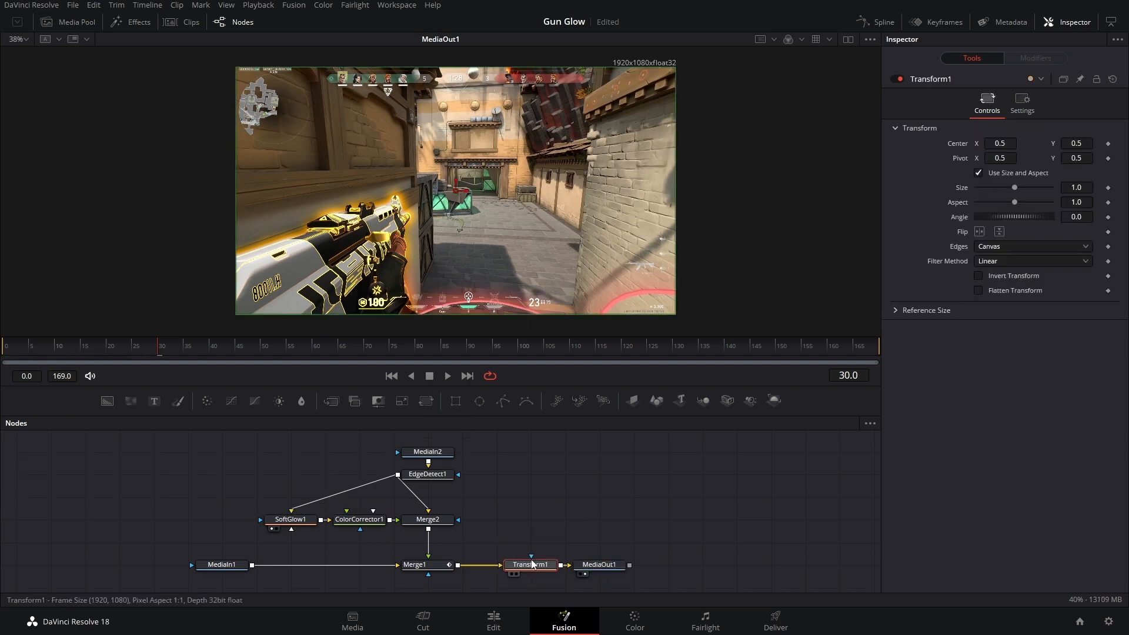
Keyframe Transform1's Size at 1.0 and Center at 0.5, 0.5 on both frame 30 and frame 0
{"action": "left_click", "coordinate": [1108, 187]}
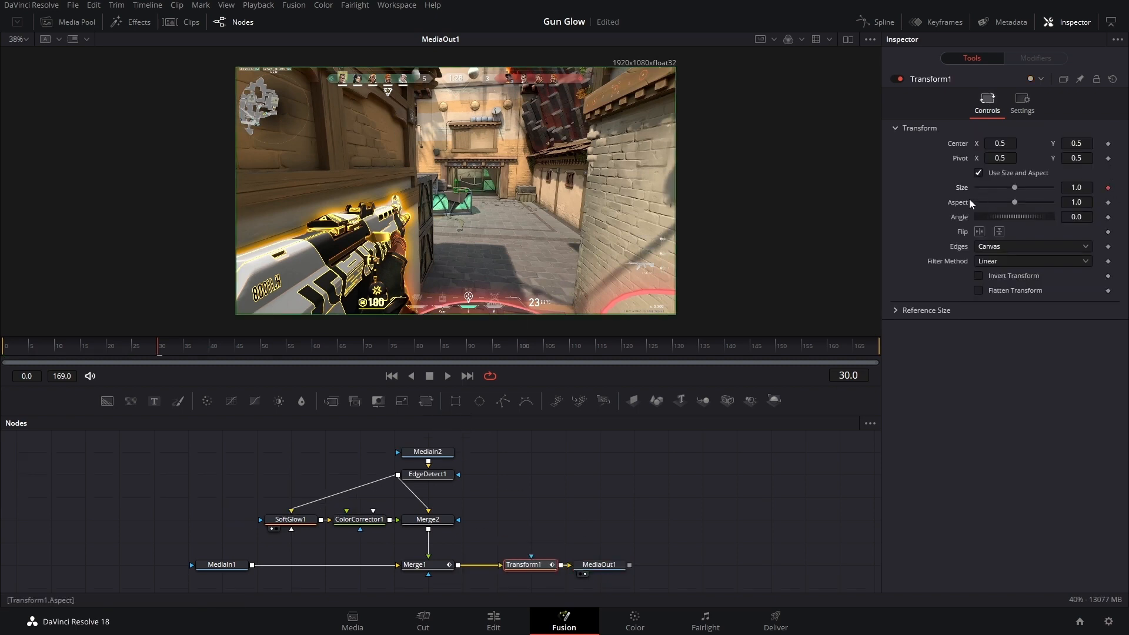
{"action": "left_click", "coordinate": [1108, 144]}
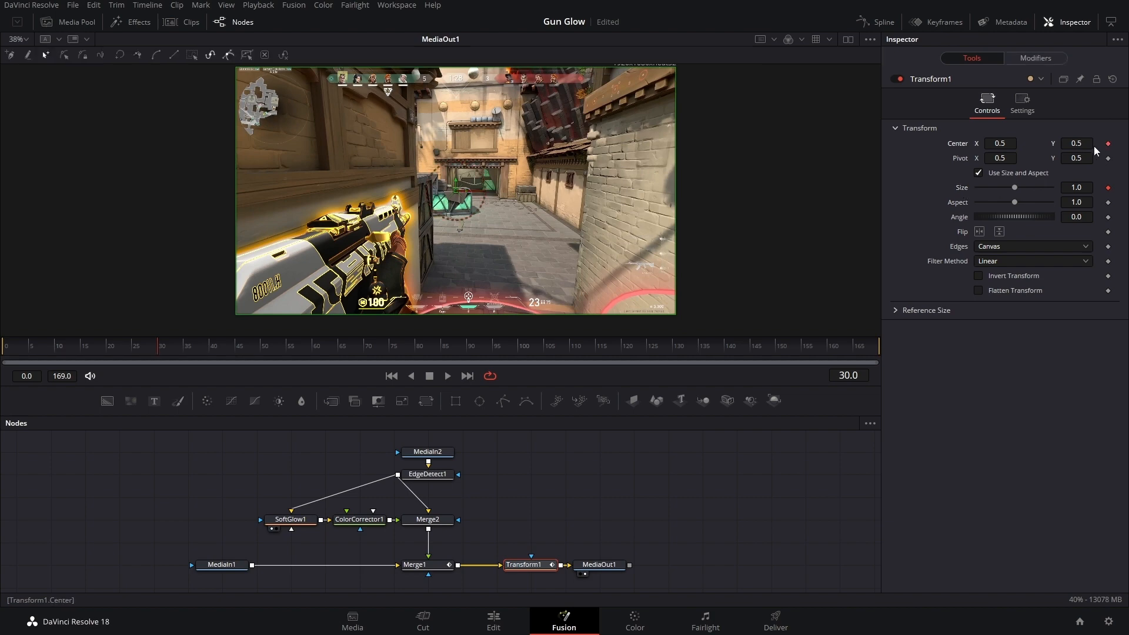
{"action": "left_click_drag", "start_coordinate": [167, 354], "coordinate": [7, 354]}
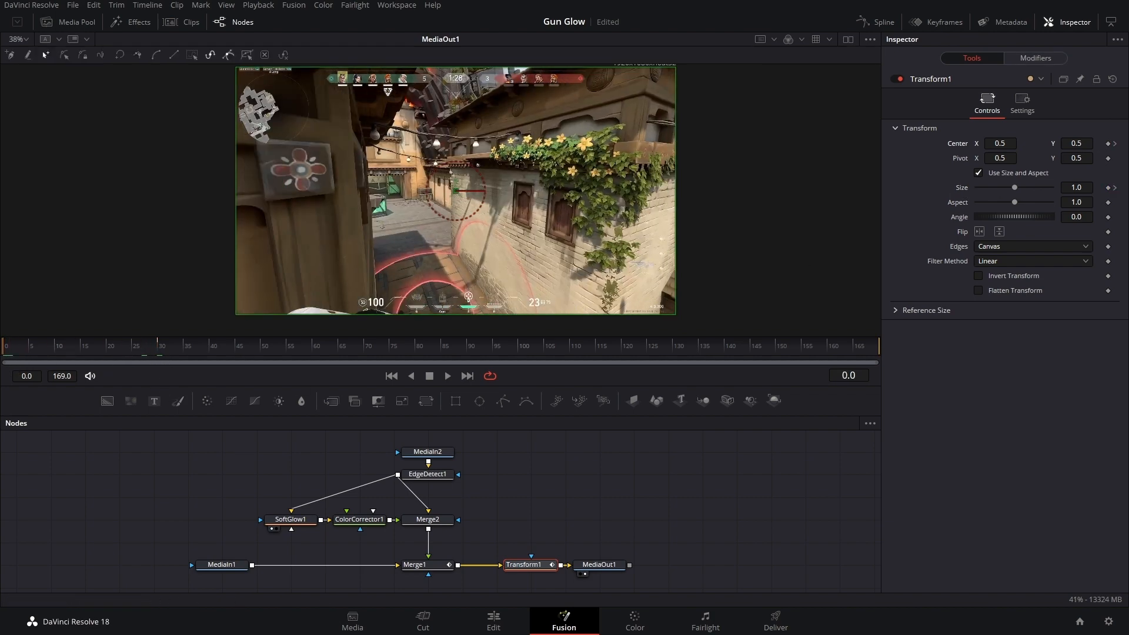
{"action": "left_click", "coordinate": [1109, 188]}
{"action": "left_click", "coordinate": [1115, 143]}
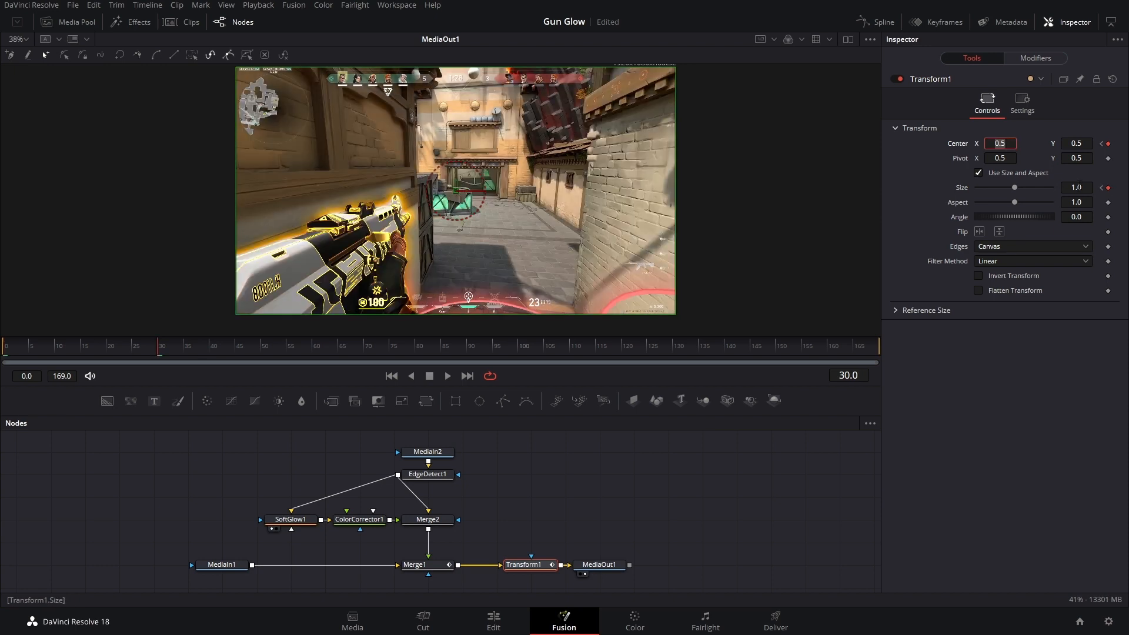
On frame 30, enlarge Transform1 to Size 1.49 and move its Center to about X 0.74, Y 0.74, framing the rifle
{"action": "left_click_drag", "start_coordinate": [1012, 188], "coordinate": [1019, 188]}
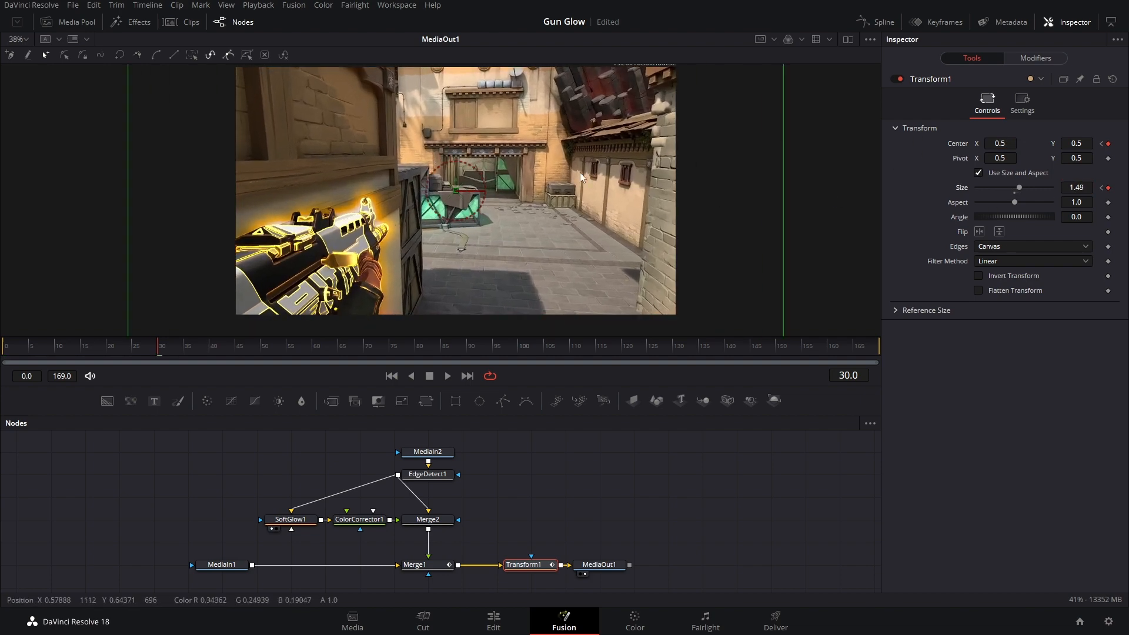
{"action": "left_click_drag", "start_coordinate": [1004, 143], "coordinate": [1128, 144]}
{"action": "left_click_drag", "start_coordinate": [1000, 143], "coordinate": [976, 143]}
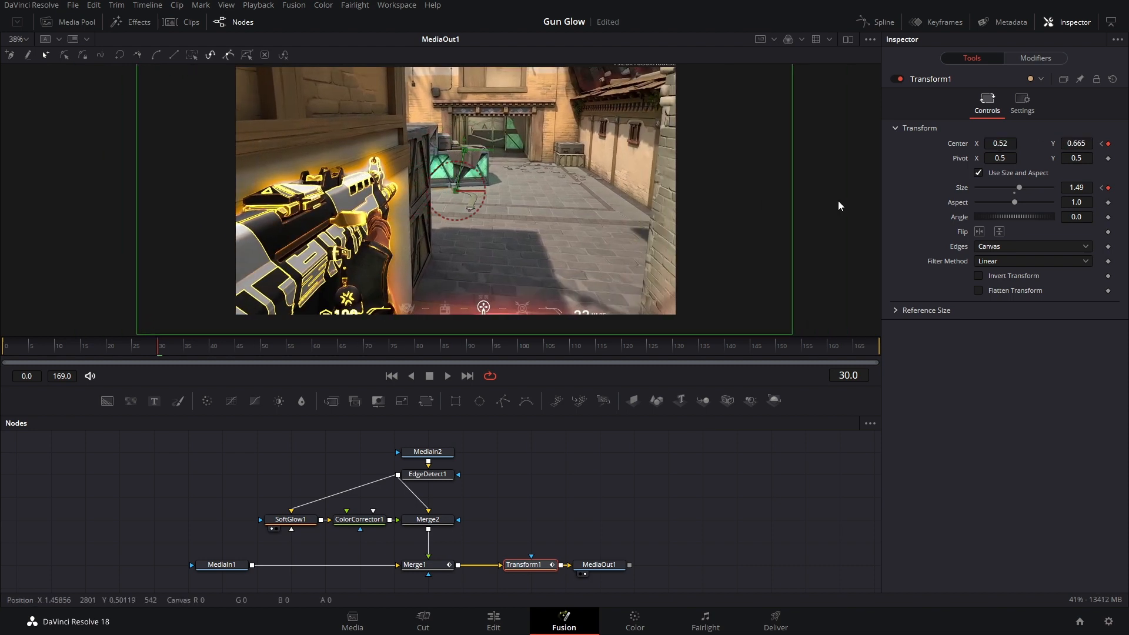
{"action": "left_click_drag", "start_coordinate": [463, 155], "coordinate": [562, 135]}
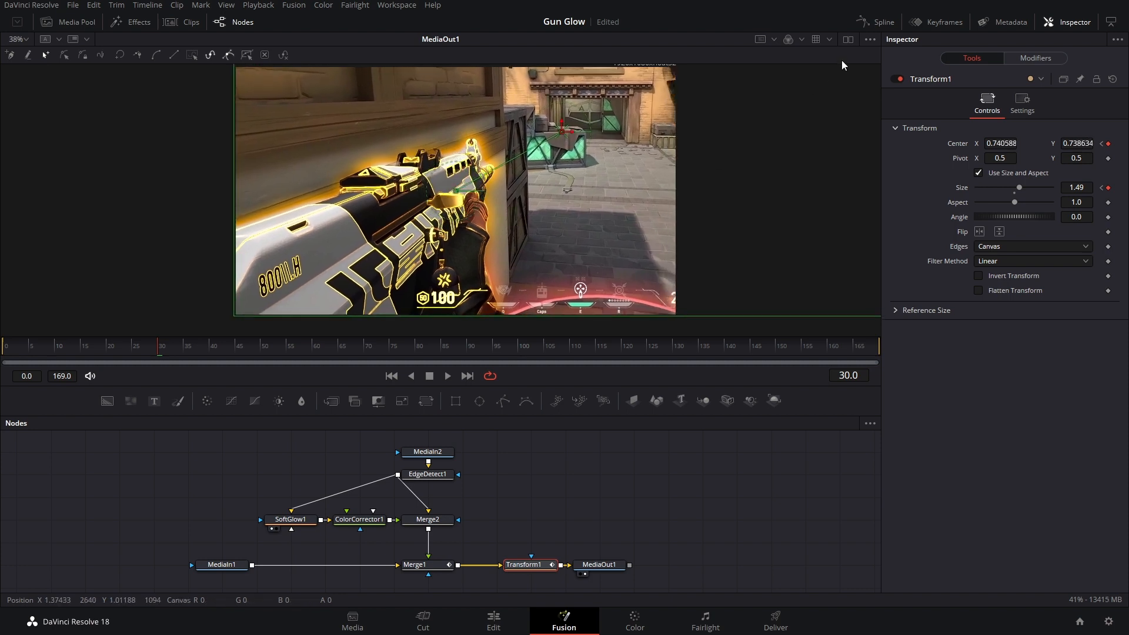
Hide Merge1's curve in the spline editor, fit Transform1's Displacement and Size curves, and smooth all their keyframes
{"action": "left_click", "coordinate": [876, 22]}
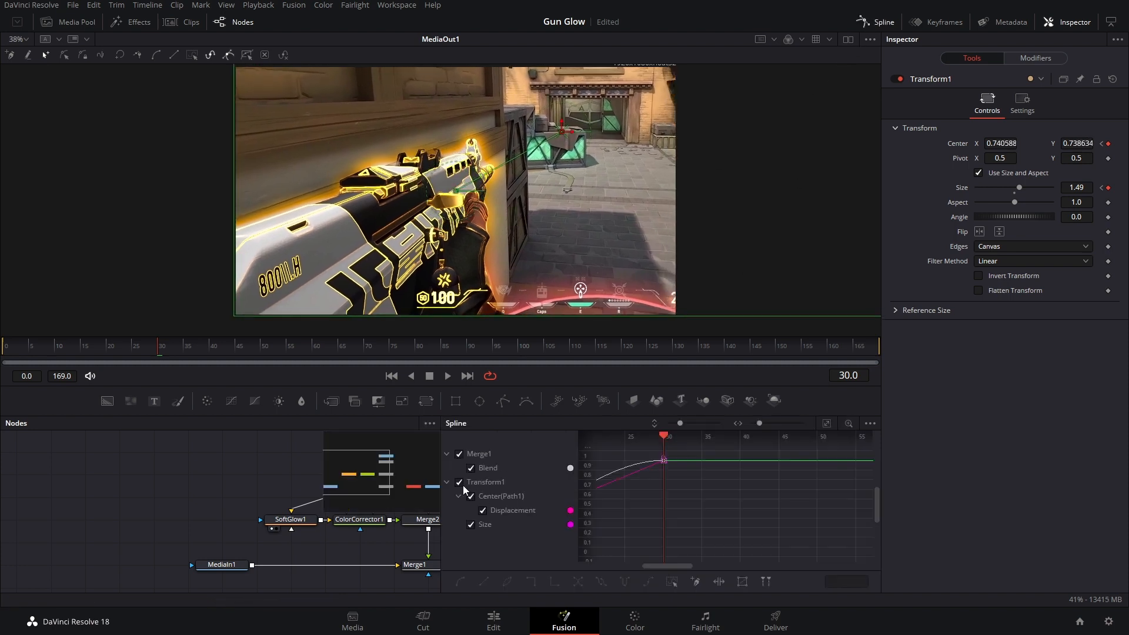
{"action": "left_click", "coordinate": [459, 454]}
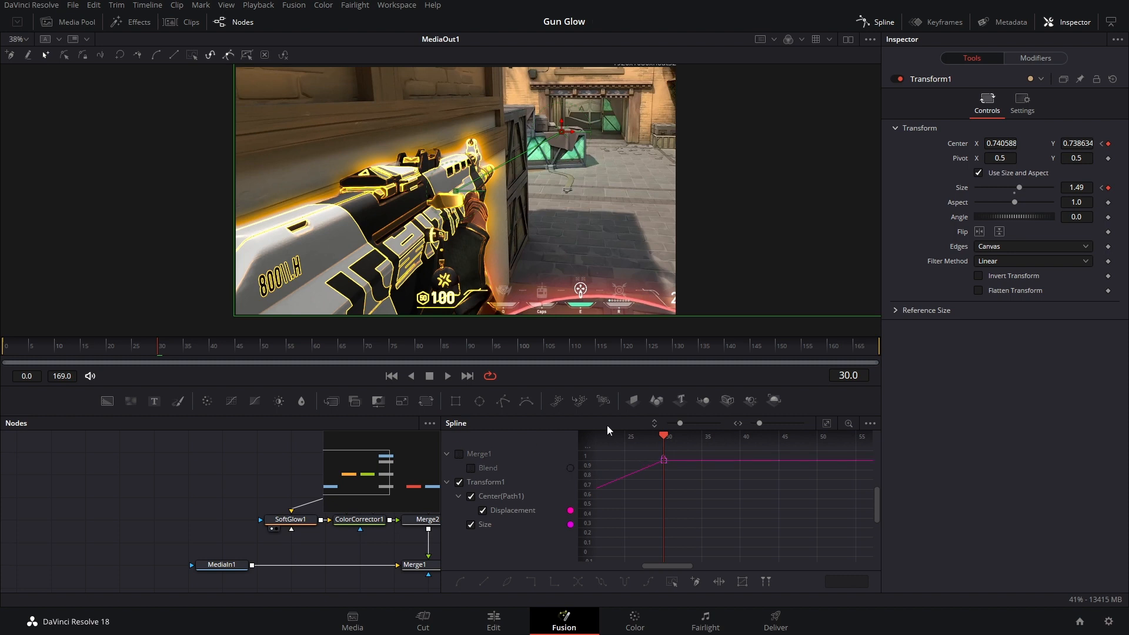
{"action": "left_click", "coordinate": [825, 424]}
{"action": "left_click_drag", "start_coordinate": [864, 451], "coordinate": [578, 624]}
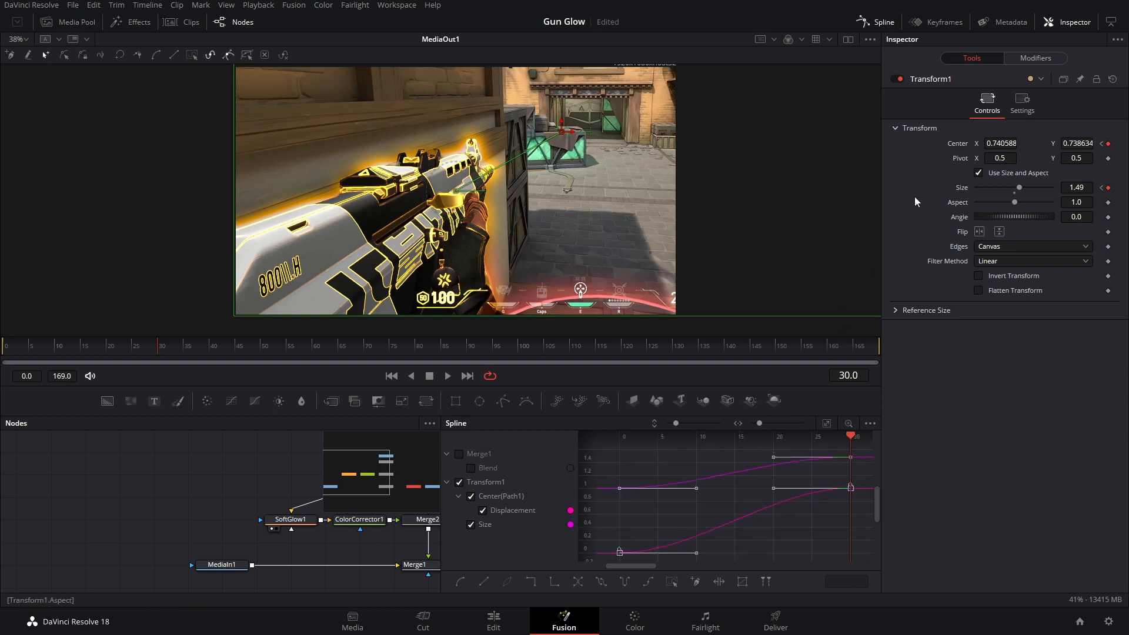
{"action": "left_click", "coordinate": [876, 22]}
Play back the zoom toward the rifle and return to frame 0
{"action": "left_click", "coordinate": [447, 375]}
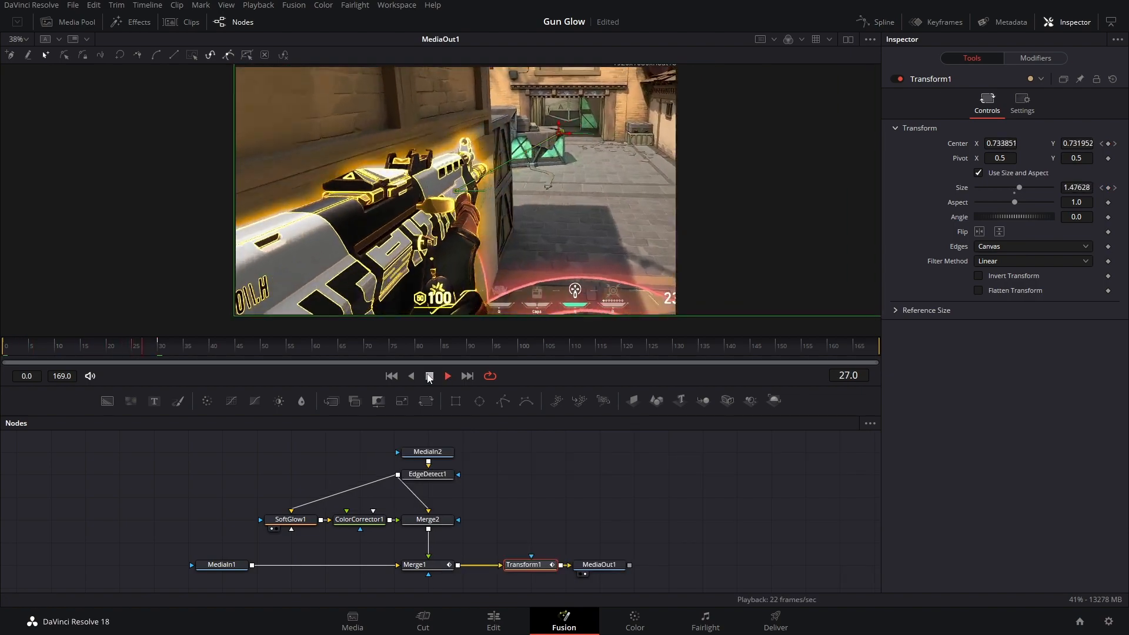
{"action": "left_click", "coordinate": [22, 364]}
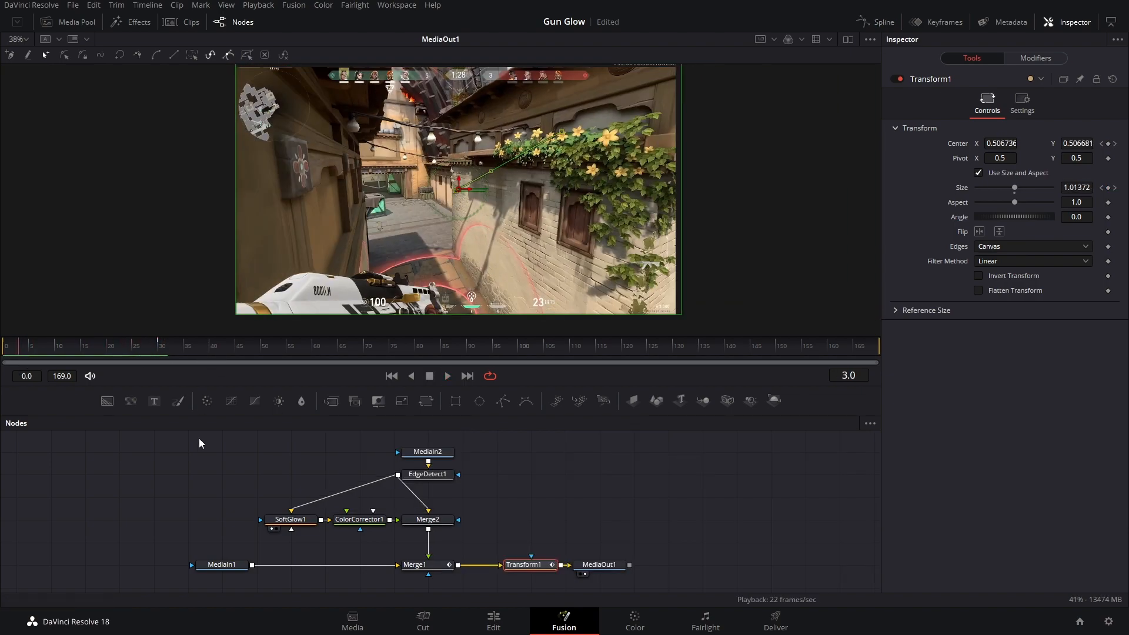
{"action": "key", "text": "Home"}
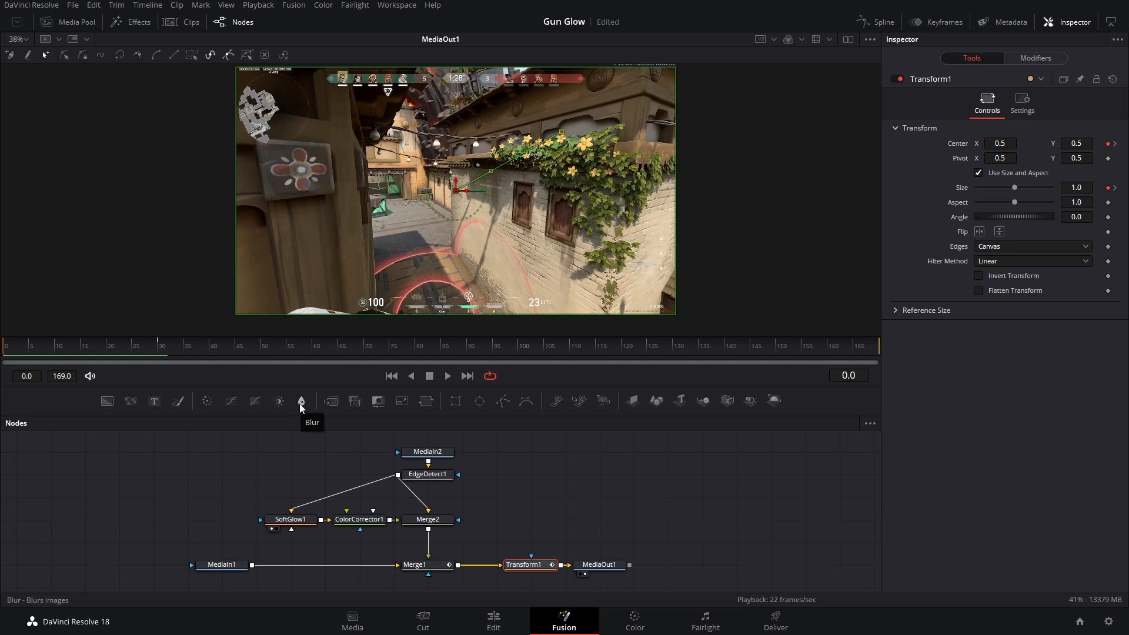
Insert a Blur node between MediaIn1 and Merge1 so that it affects only the background footage
{"action": "left_click_drag", "start_coordinate": [300, 405], "coordinate": [351, 565]}
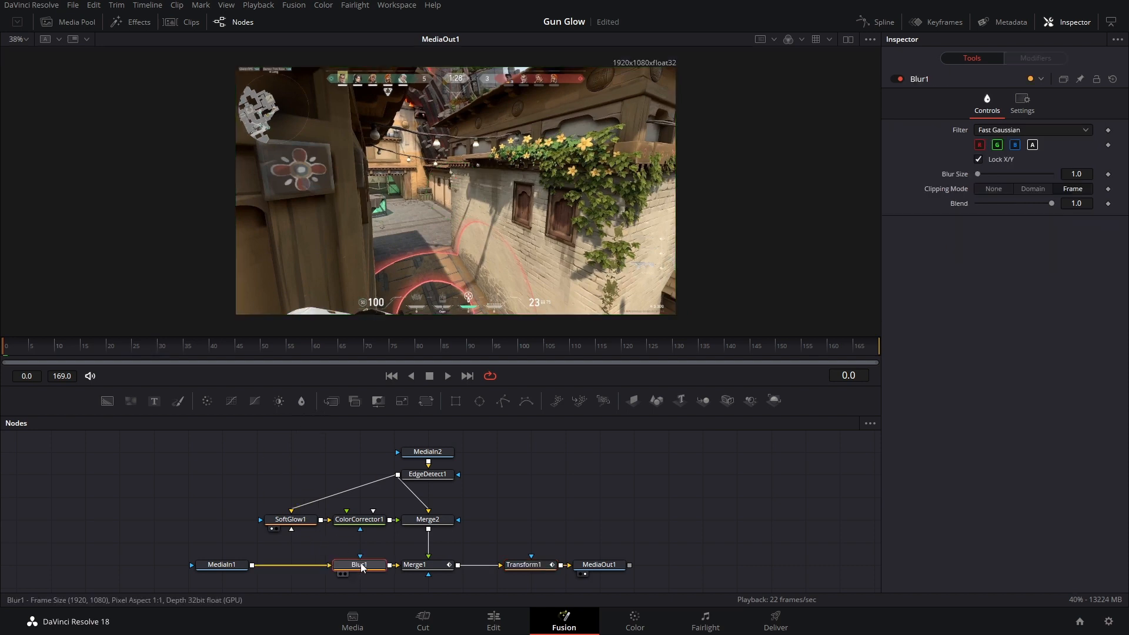
{"action": "left_click", "coordinate": [440, 563]}
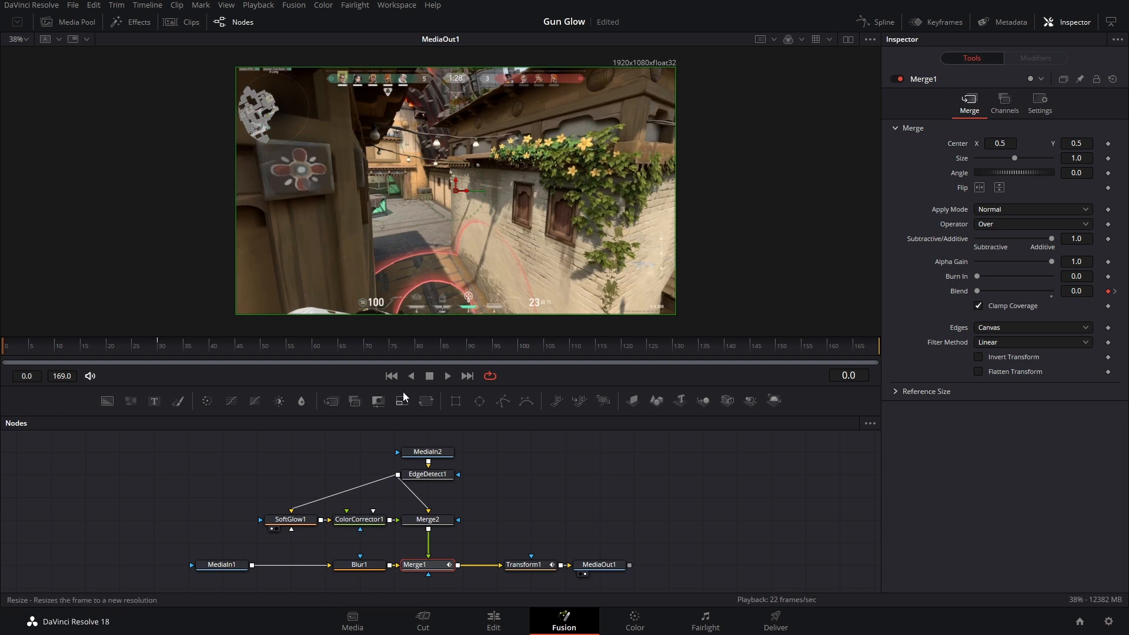
{"action": "left_click", "coordinate": [361, 566]}
Set Blur1's filter to Box and keyframe its Blur Size at 4.5 on frame 30 and 0.0 on frame 0
{"action": "left_click", "coordinate": [157, 348]}
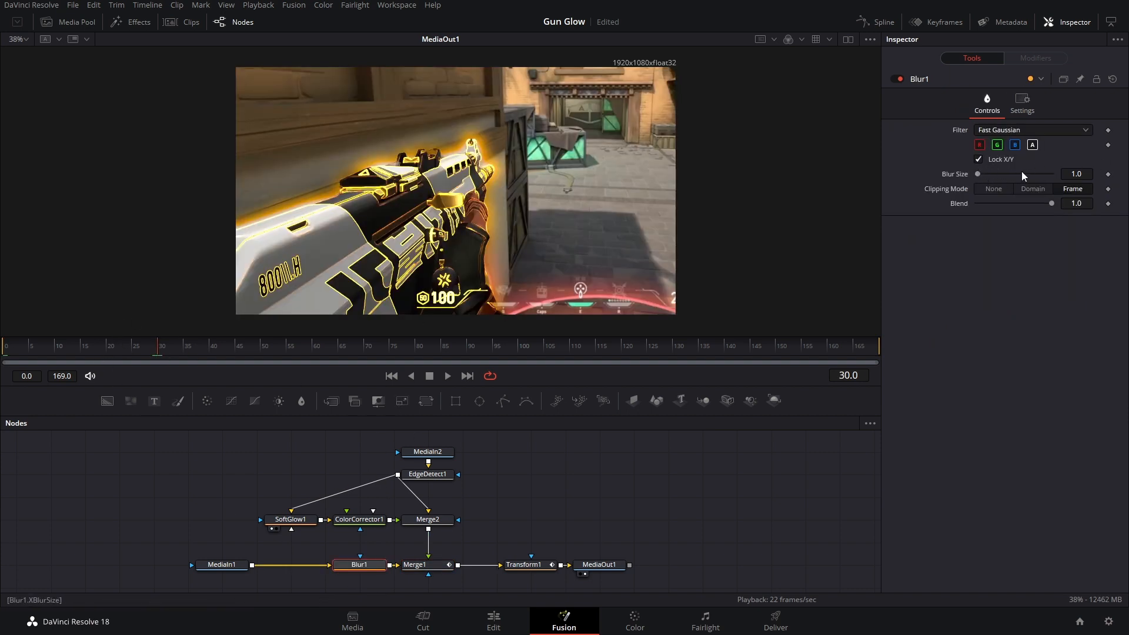
{"action": "left_click_drag", "start_coordinate": [1073, 173], "coordinate": [1093, 173]}
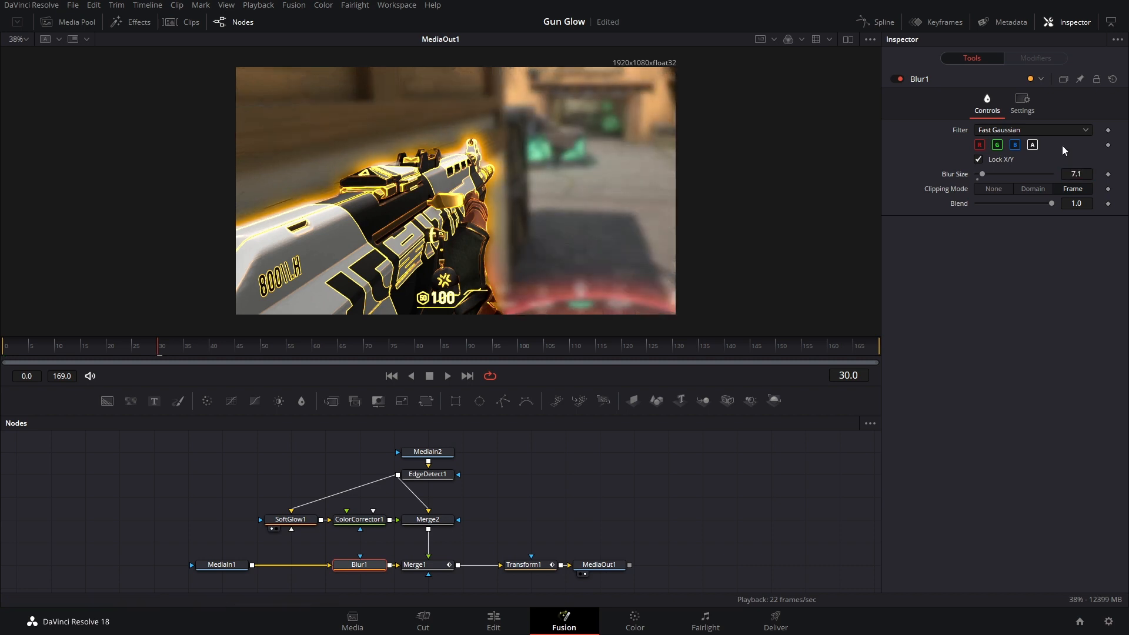
{"action": "left_click", "coordinate": [1050, 131]}
{"action": "left_click", "coordinate": [1002, 147]}
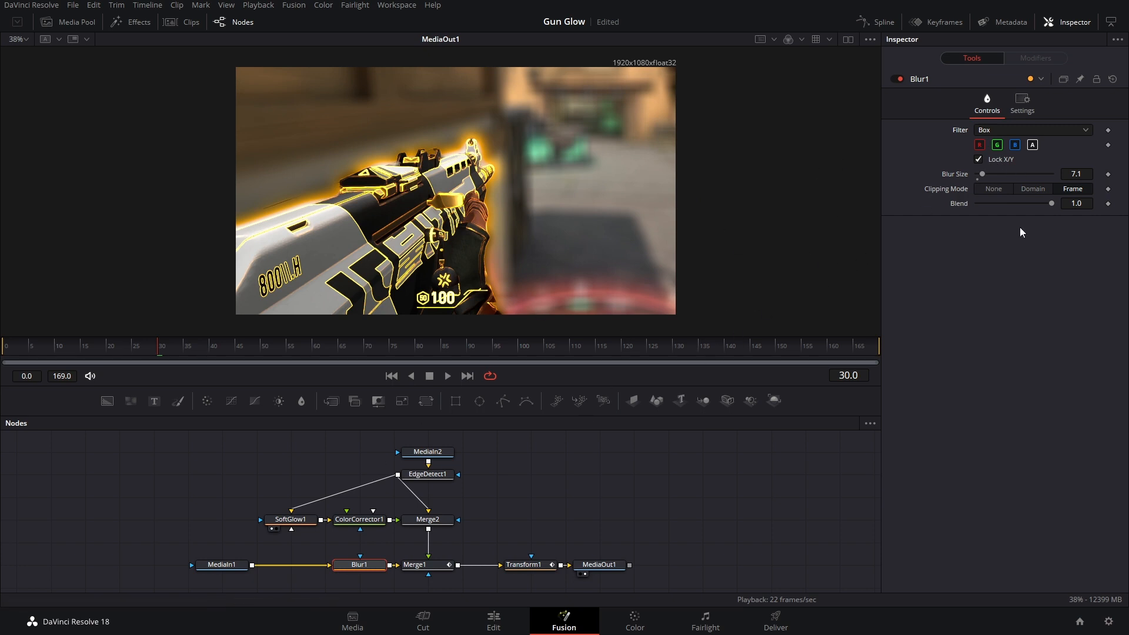
{"action": "left_click", "coordinate": [1107, 175]}
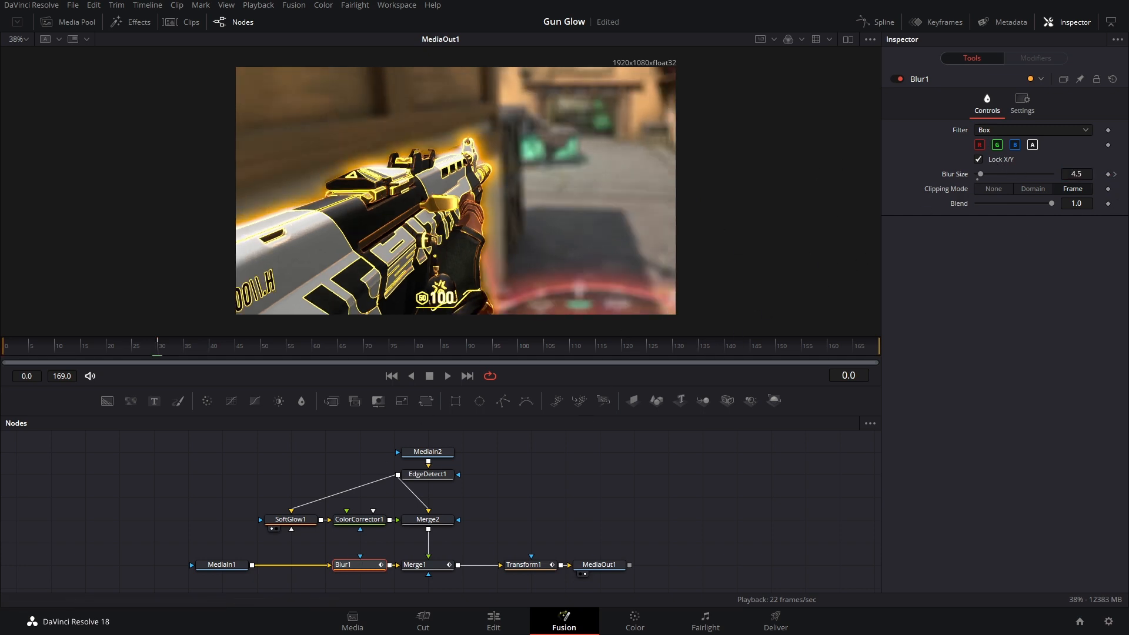
{"action": "left_click_drag", "start_coordinate": [981, 175], "coordinate": [624, 183]}
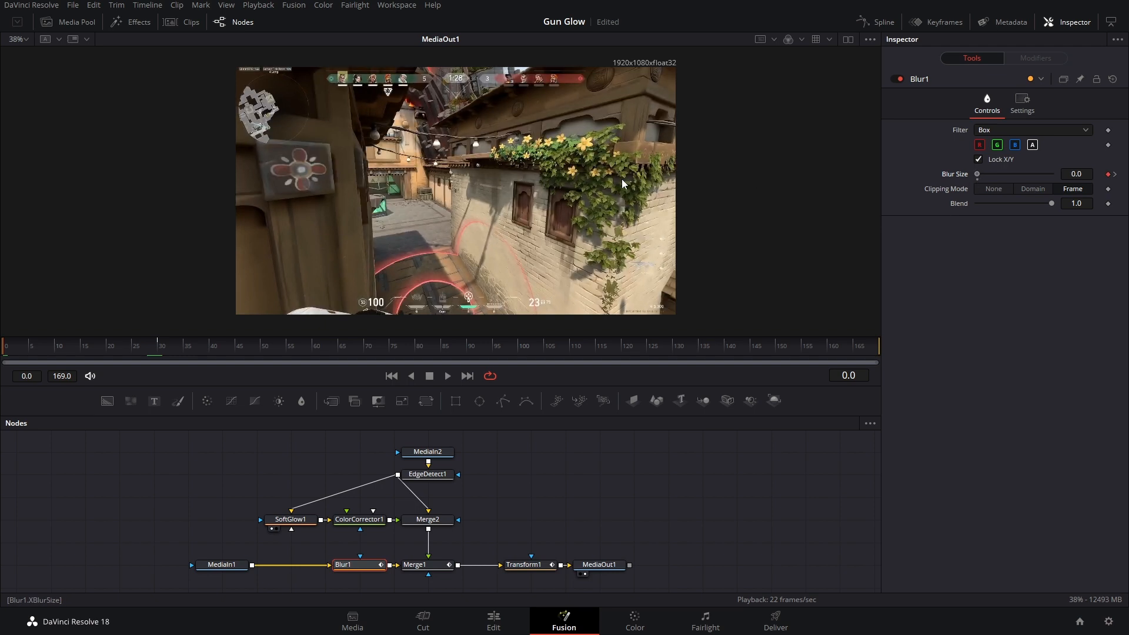
Show only Blur1's Blur Size curve fitted in the spline editor and smooth both of its keyframes
{"action": "left_click", "coordinate": [879, 22]}
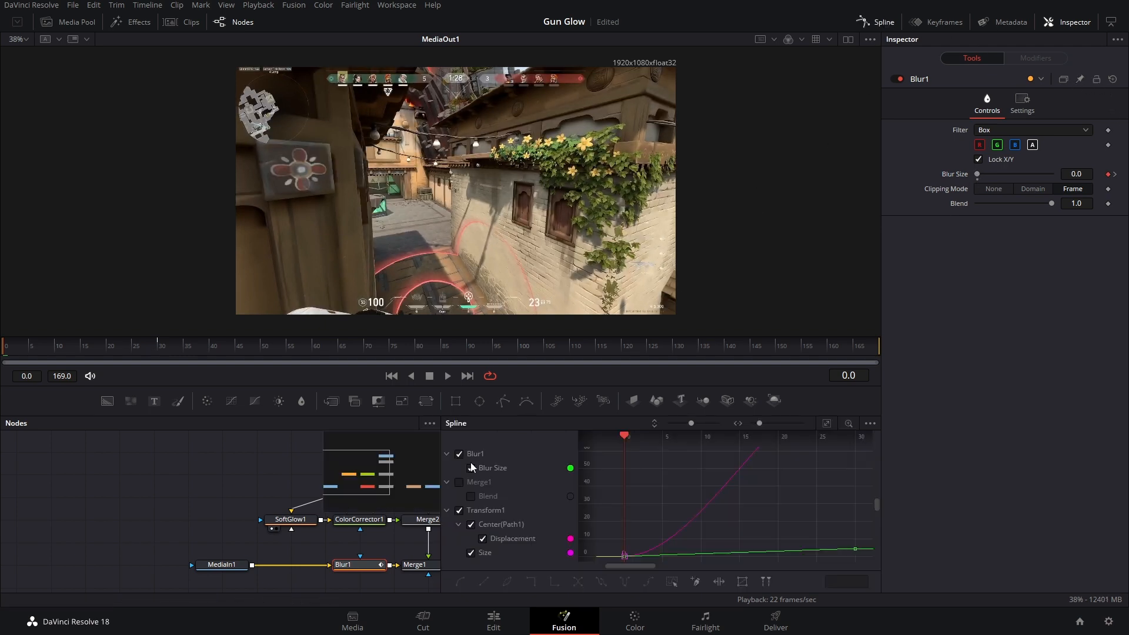
{"action": "left_click", "coordinate": [826, 424]}
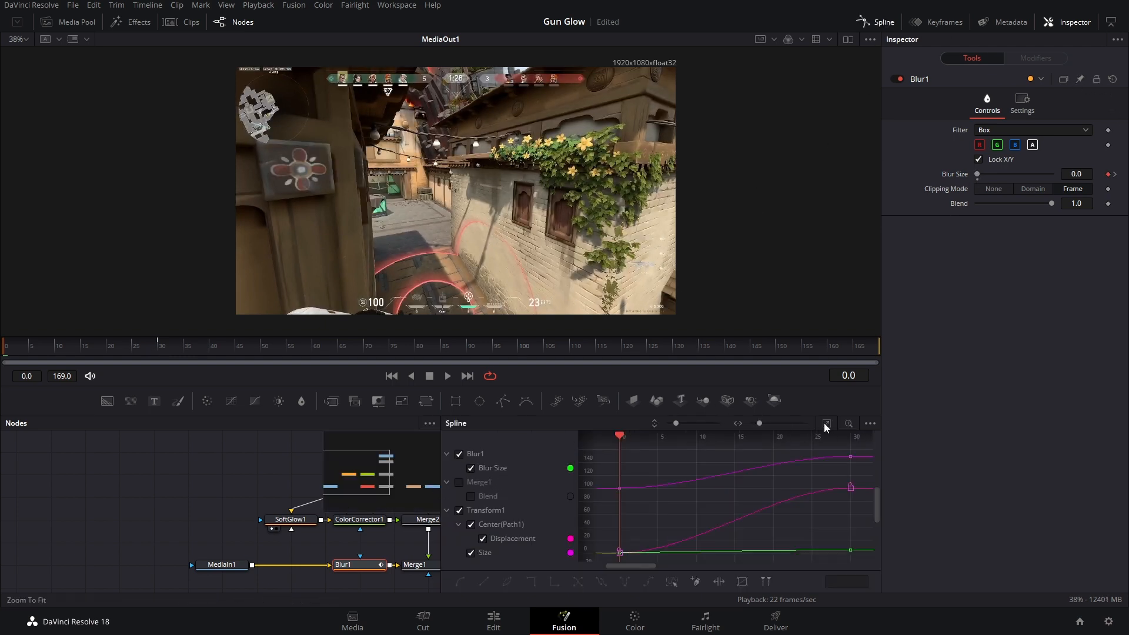
{"action": "left_click", "coordinate": [460, 511]}
{"action": "left_click", "coordinate": [460, 510]}
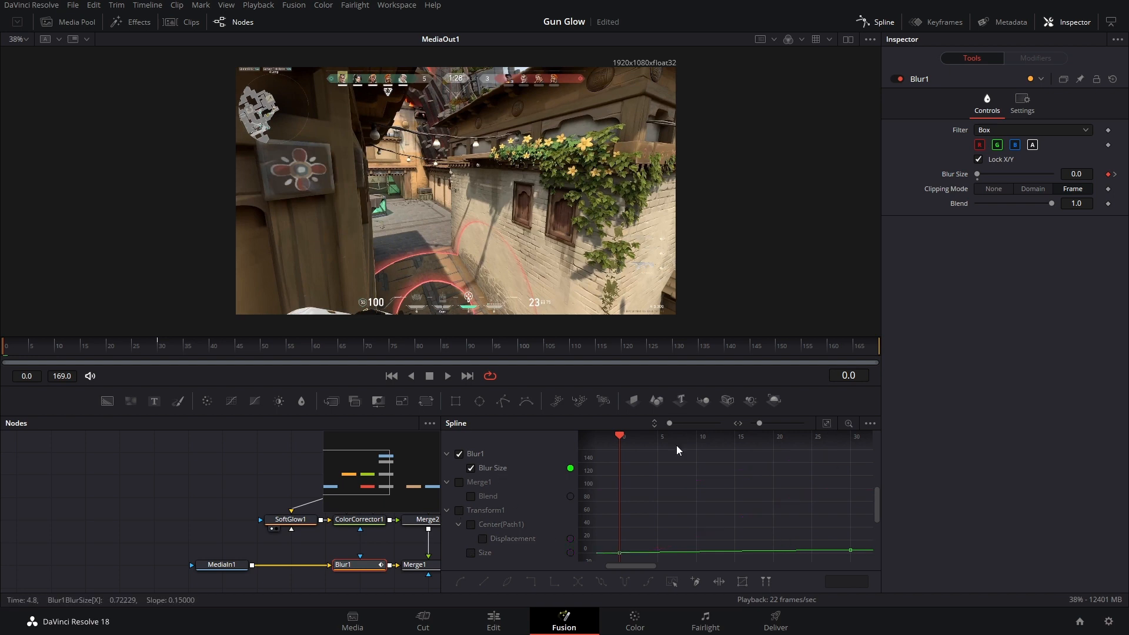
{"action": "left_click", "coordinate": [826, 423]}
{"action": "left_click_drag", "start_coordinate": [864, 450], "coordinate": [589, 585]}
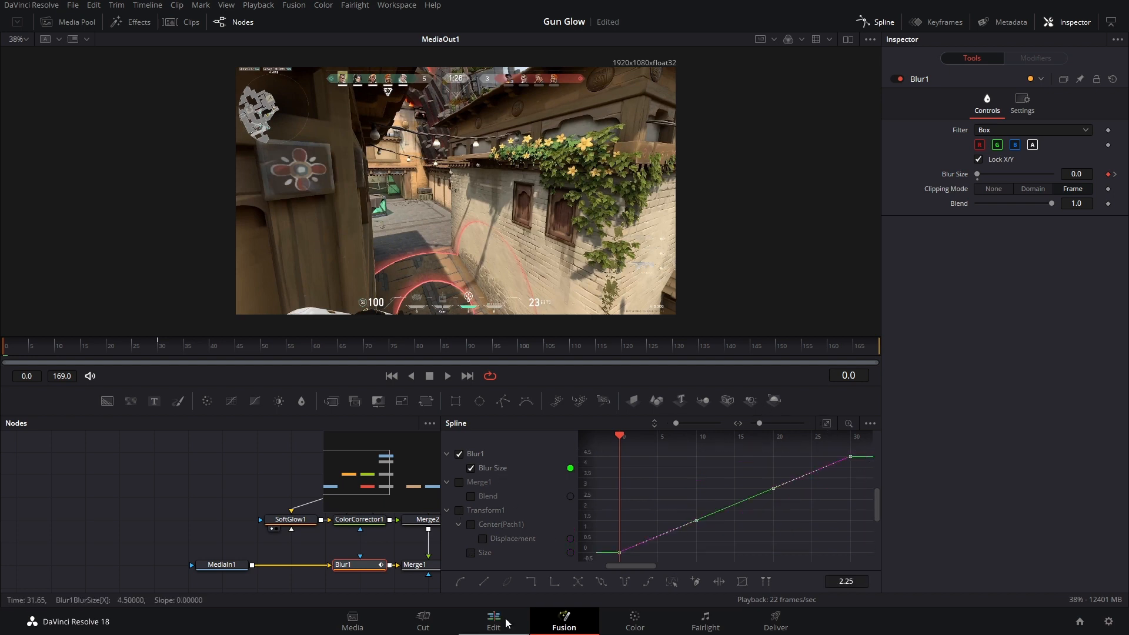
{"action": "key", "text": "shift+s"}
Close the spline editor and play back the combined glow, zoom and background blur animation
{"action": "left_click", "coordinate": [894, 22]}
{"action": "key", "text": "space"}
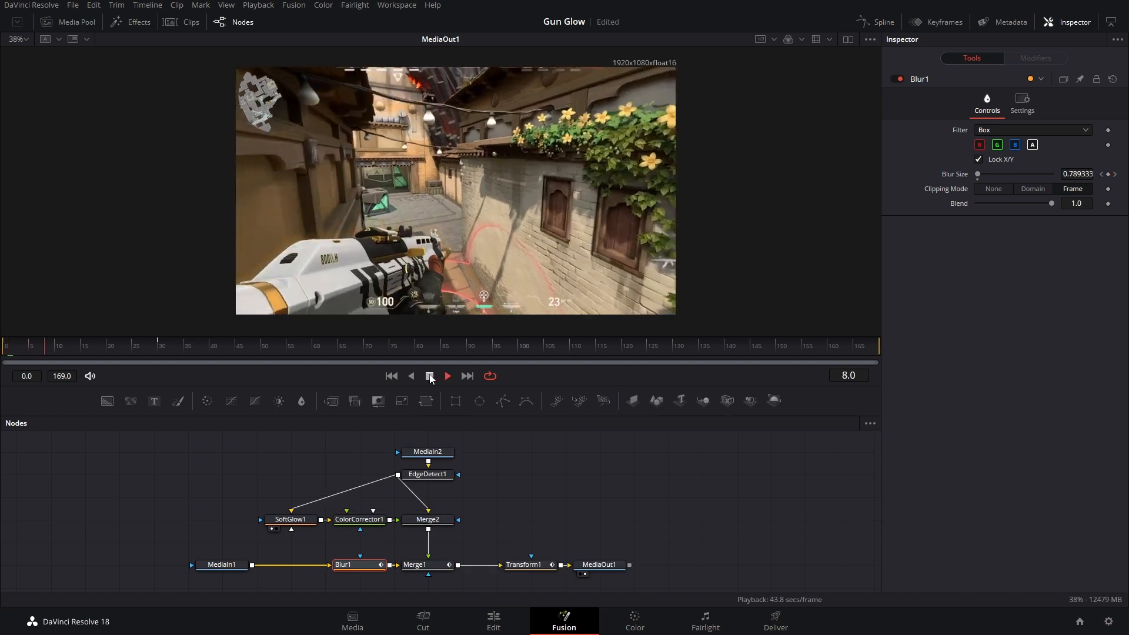
{"action": "left_click", "coordinate": [430, 376]}
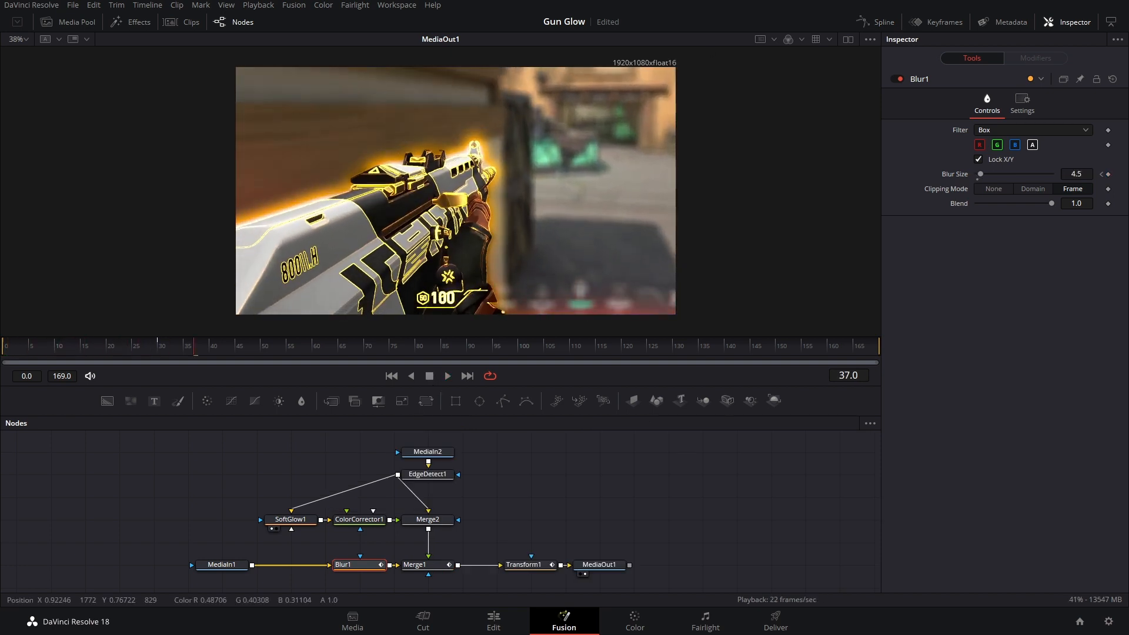